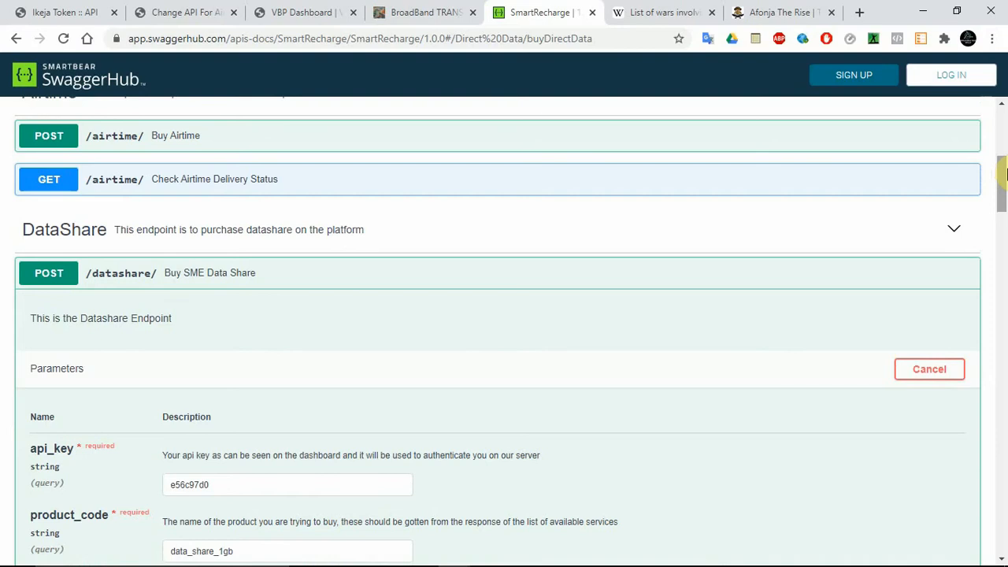
Step: Review the Buy SME Data Share endpoint's parameters and the product_code, phone and callback parts of its generated curl request
{"action": "left_click_drag", "start_coordinate": [1004, 175], "coordinate": [1004, 177]}
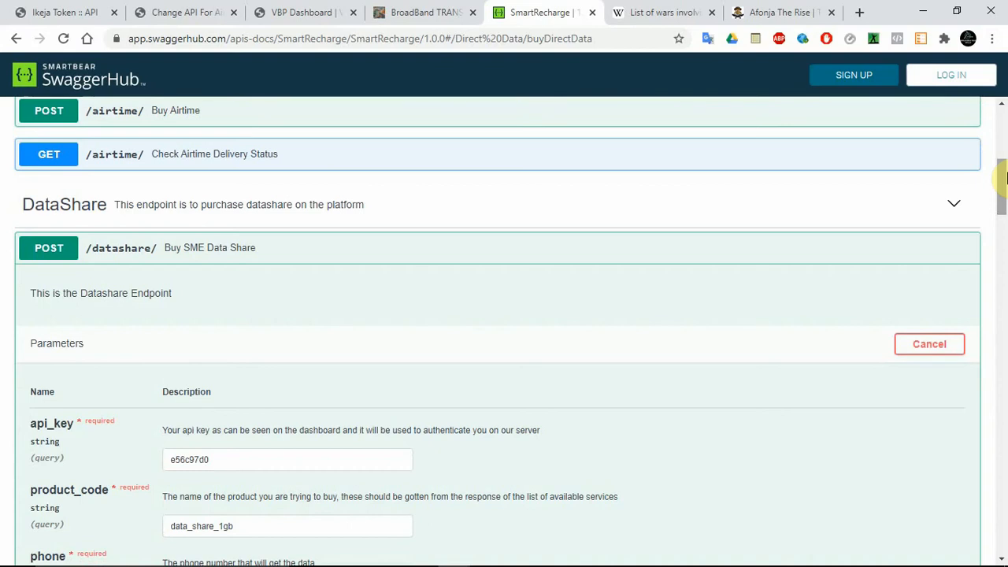
{"action": "mouse_move", "coordinate": [1005, 178]}
{"action": "left_mouse_down"}
{"action": "mouse_move", "coordinate": [1004, 249]}
{"action": "mouse_move", "coordinate": [1005, 173]}
{"action": "left_mouse_up"}
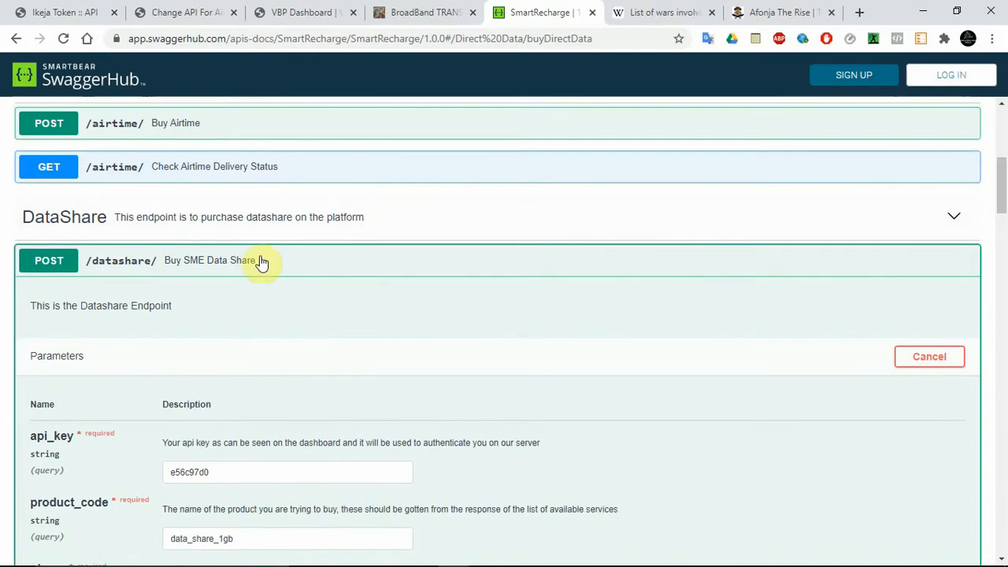
{"action": "left_click", "coordinate": [209, 261]}
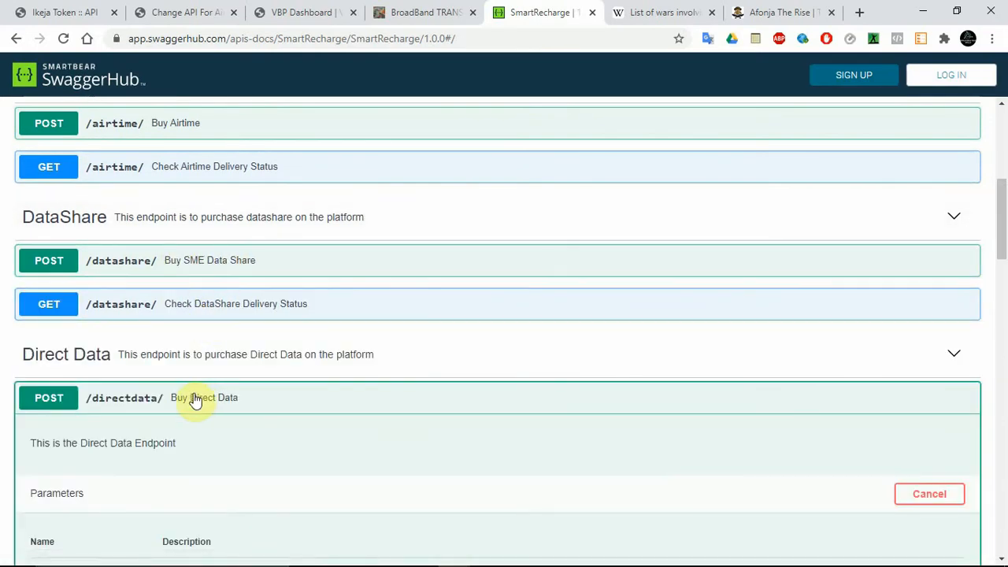
{"action": "left_click", "coordinate": [211, 267]}
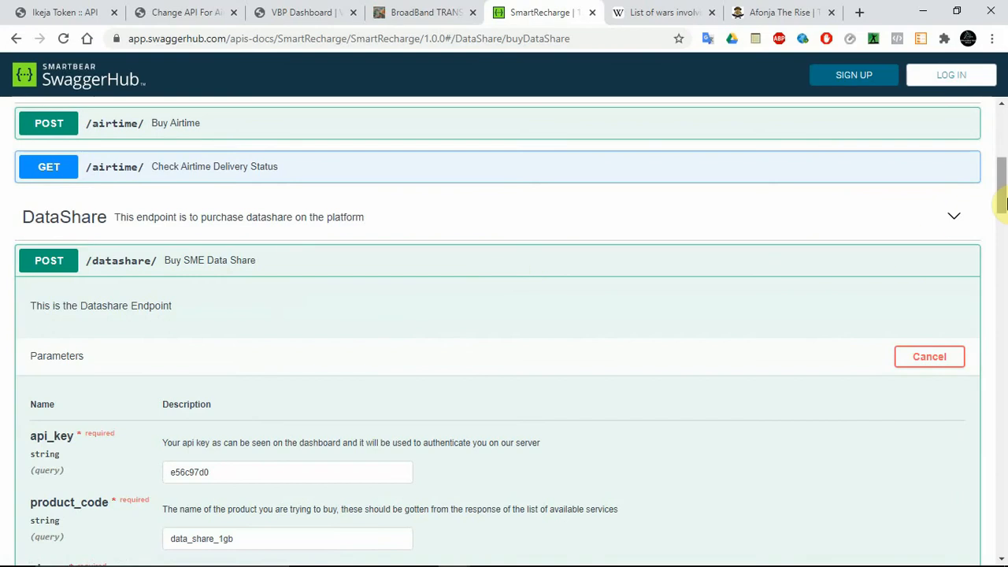
{"action": "left_click_drag", "start_coordinate": [1003, 199], "coordinate": [1005, 227]}
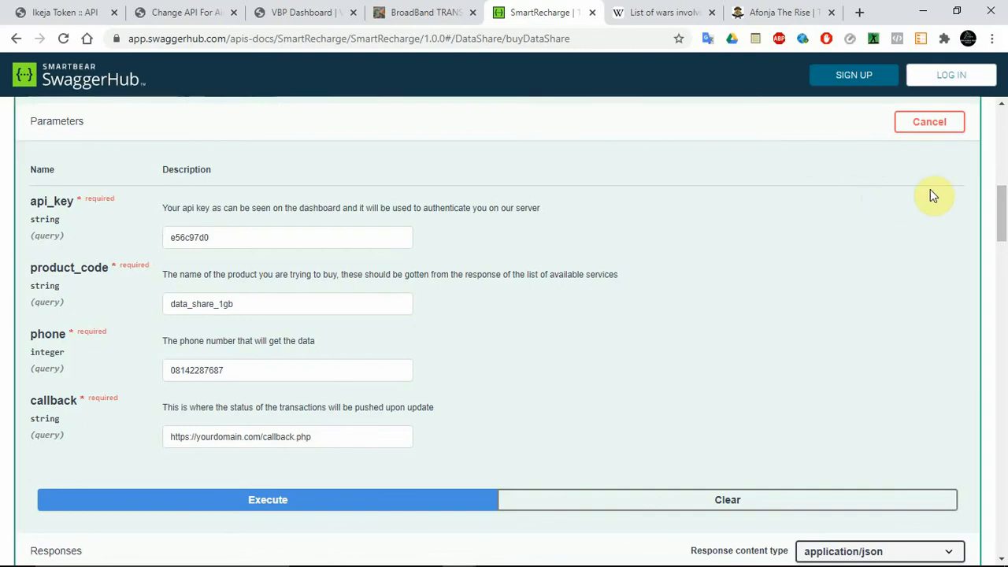
{"action": "left_click_drag", "start_coordinate": [1002, 222], "coordinate": [1004, 204]}
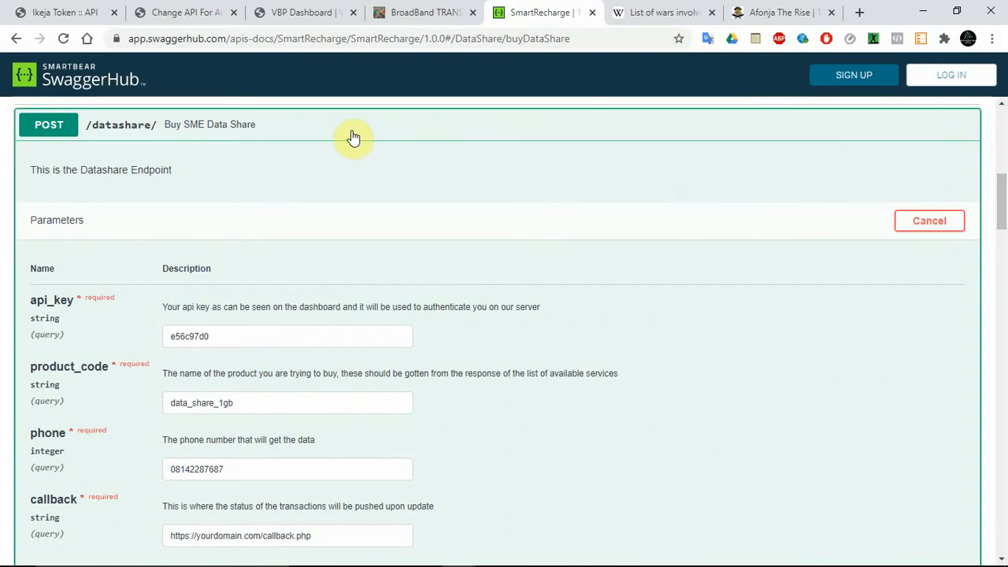
{"action": "left_click_drag", "start_coordinate": [1002, 197], "coordinate": [1002, 256]}
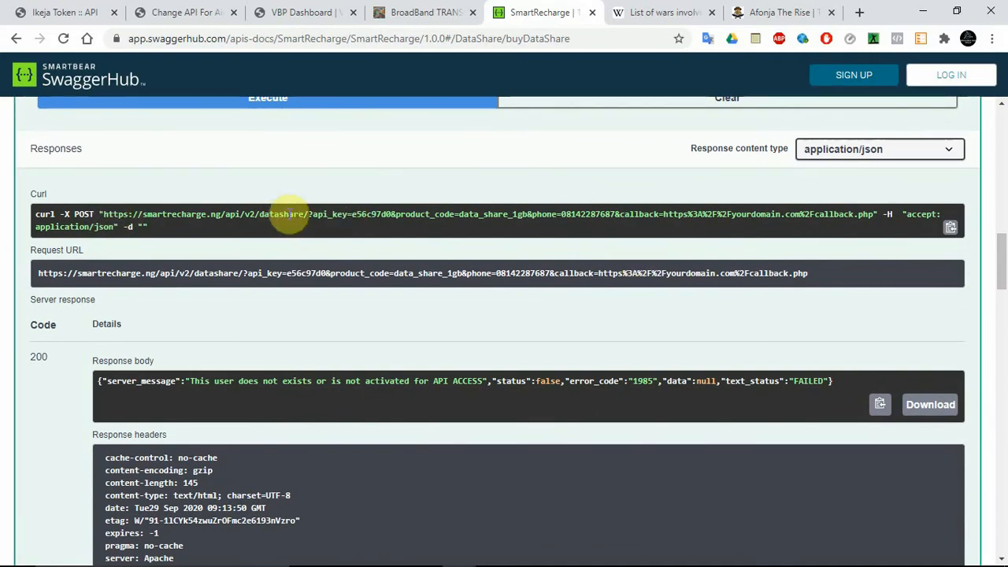
{"action": "double_click", "coordinate": [419, 214]}
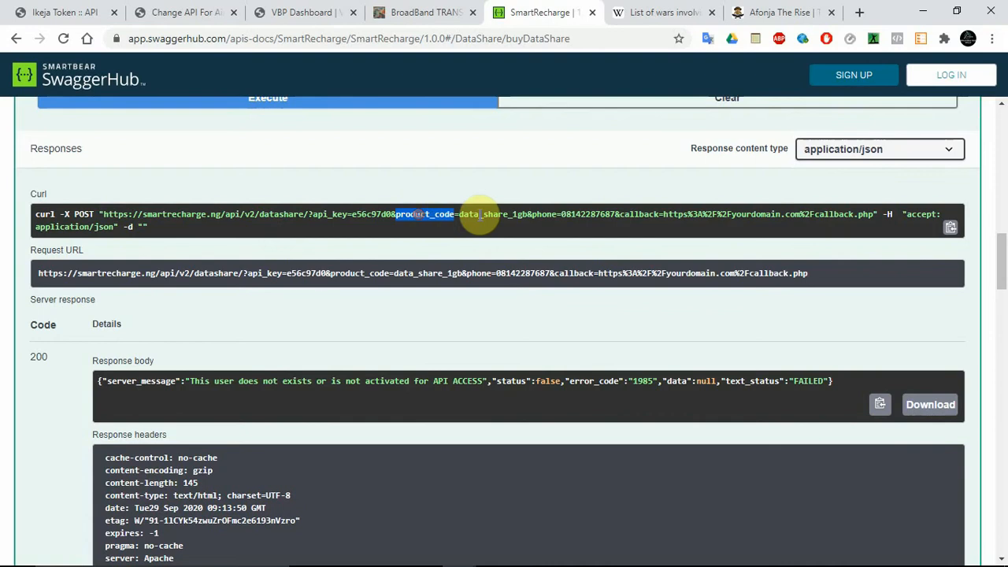
{"action": "left_click", "coordinate": [551, 215]}
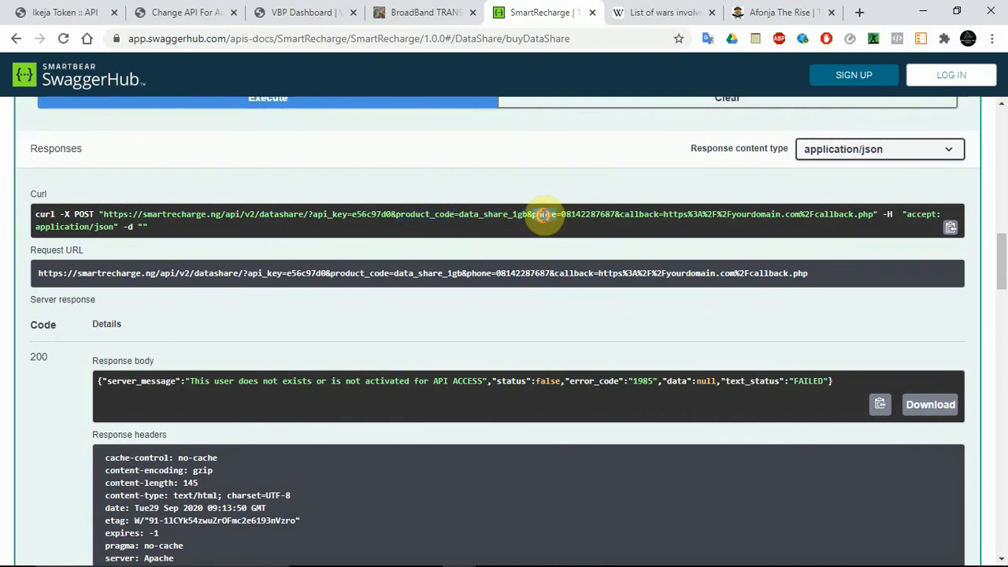
{"action": "double_click", "coordinate": [659, 215]}
Step: Examine the Buy Direct Data endpoint's generated curl request, including its directdata path, product code and phone parameter
{"action": "left_click_drag", "start_coordinate": [1004, 262], "coordinate": [1003, 347]}
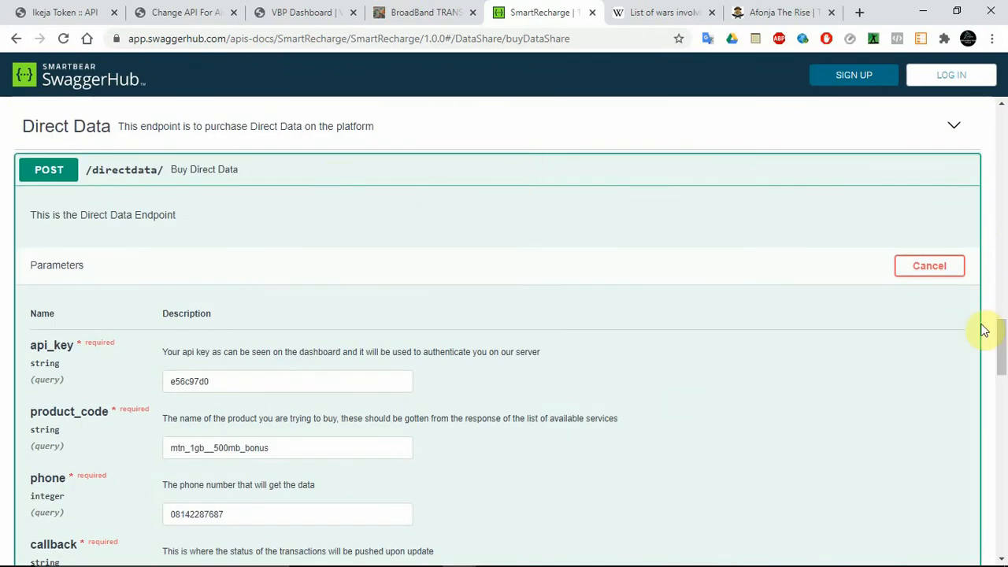
{"action": "scroll", "coordinate": [984, 330], "scroll_direction": "down", "scroll_amount": 6}
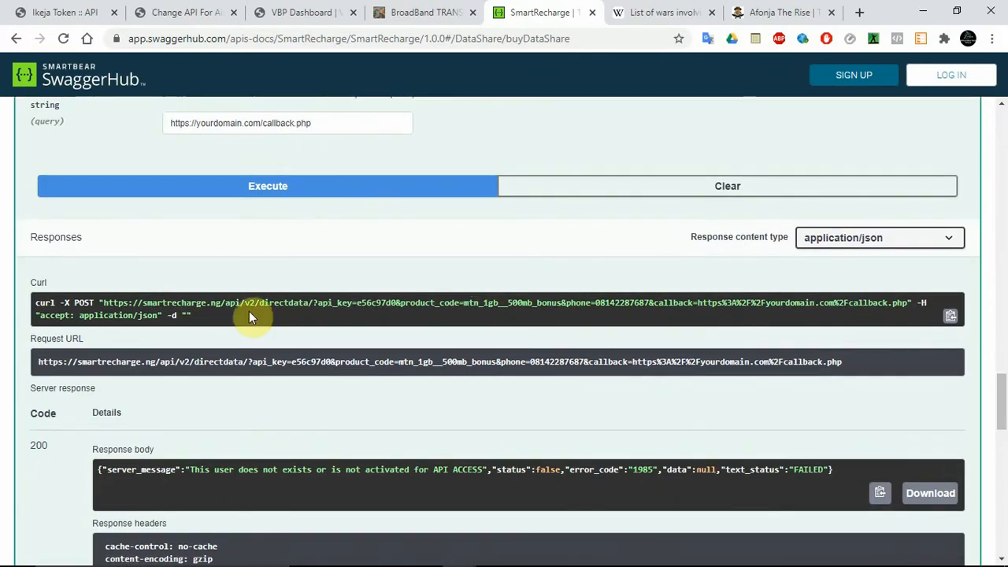
{"action": "double_click", "coordinate": [278, 303]}
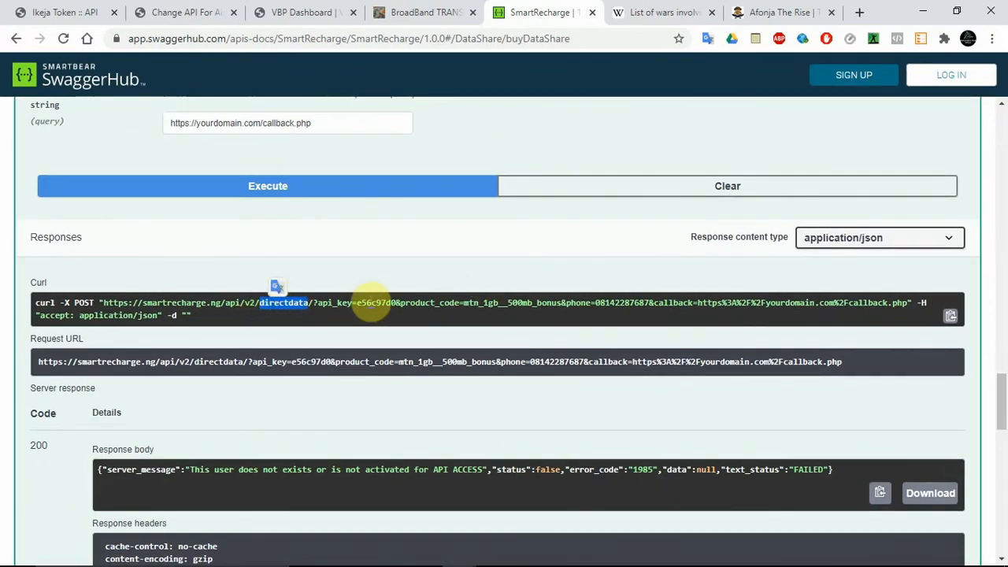
{"action": "double_click", "coordinate": [480, 304]}
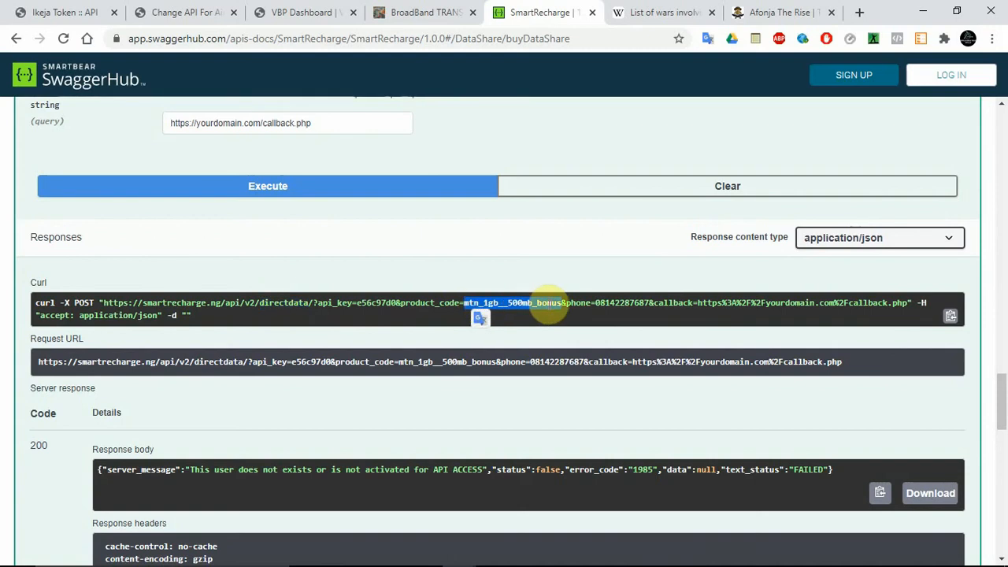
{"action": "double_click", "coordinate": [620, 304]}
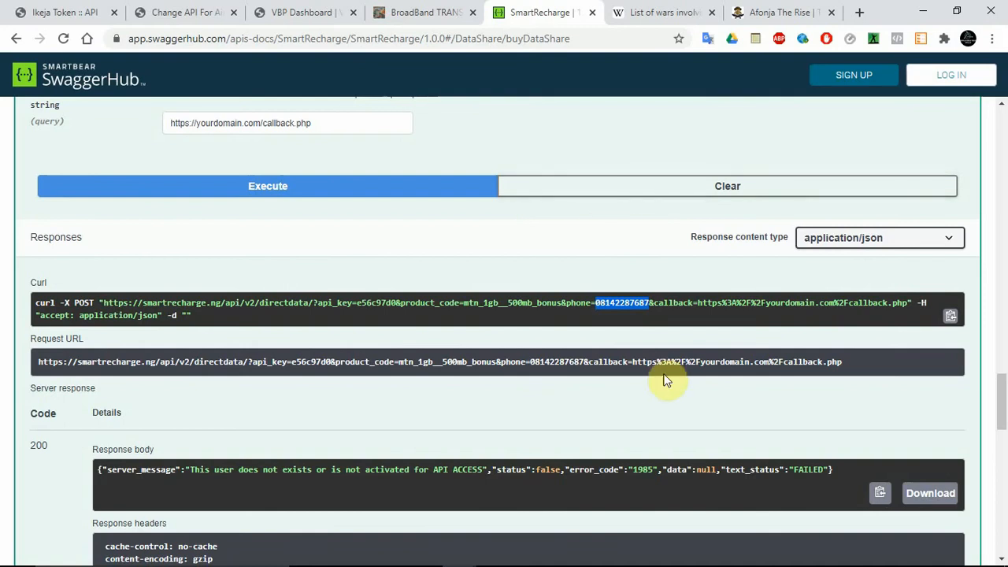
Step: Switch to the Notepad notes holding both request URLs and compare the datashare and directdata addresses and their parameters
{"action": "mouse_move", "coordinate": [558, 553]}
{"action": "left_click", "coordinate": [492, 552]}
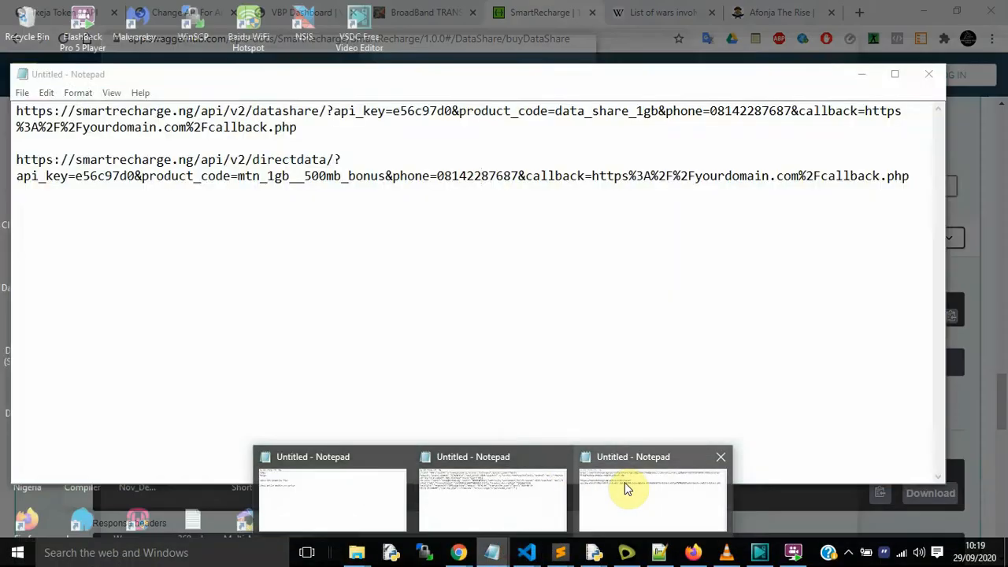
{"action": "left_click", "coordinate": [625, 483]}
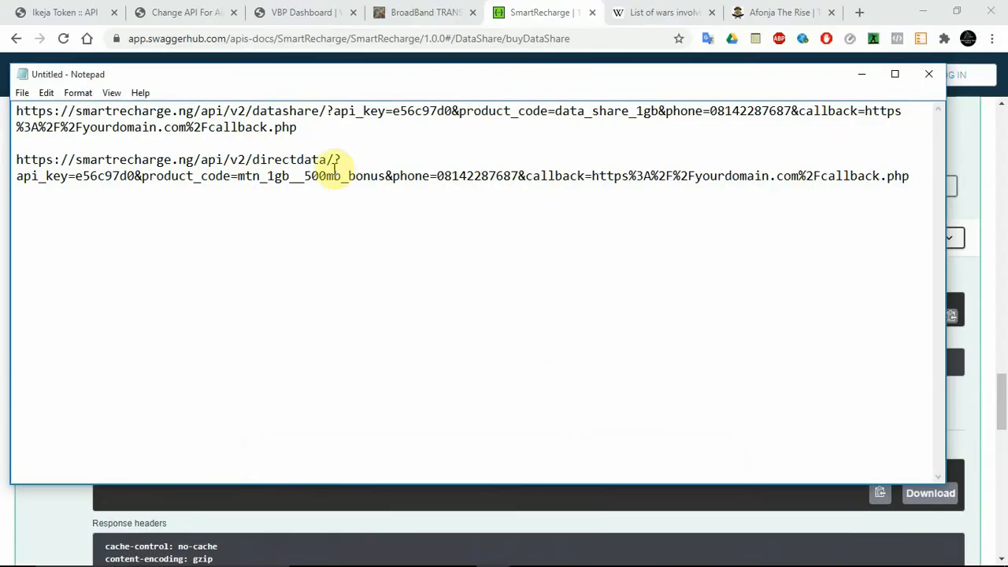
{"action": "left_click", "coordinate": [321, 127]}
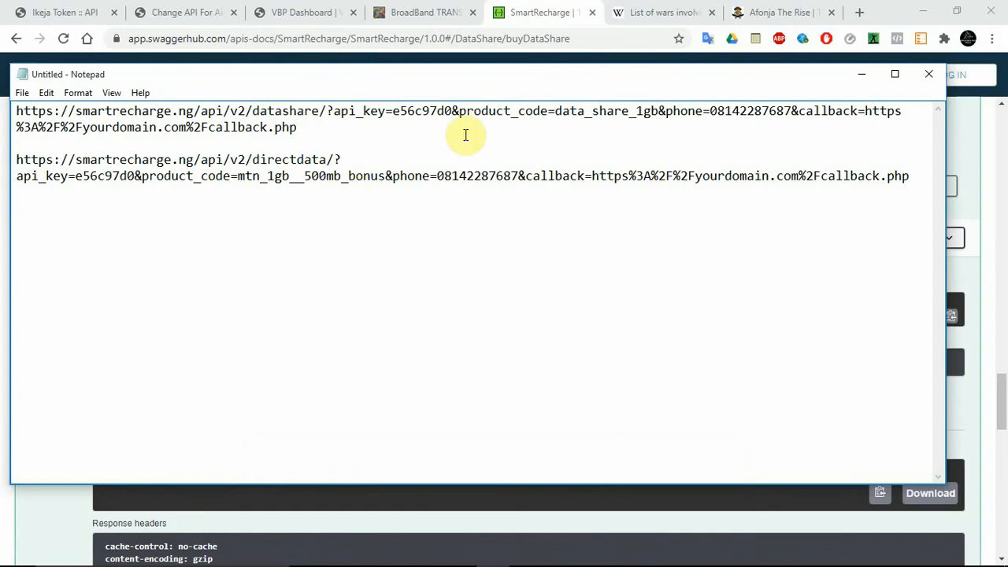
{"action": "double_click", "coordinate": [475, 111]}
{"action": "left_click", "coordinate": [497, 111]}
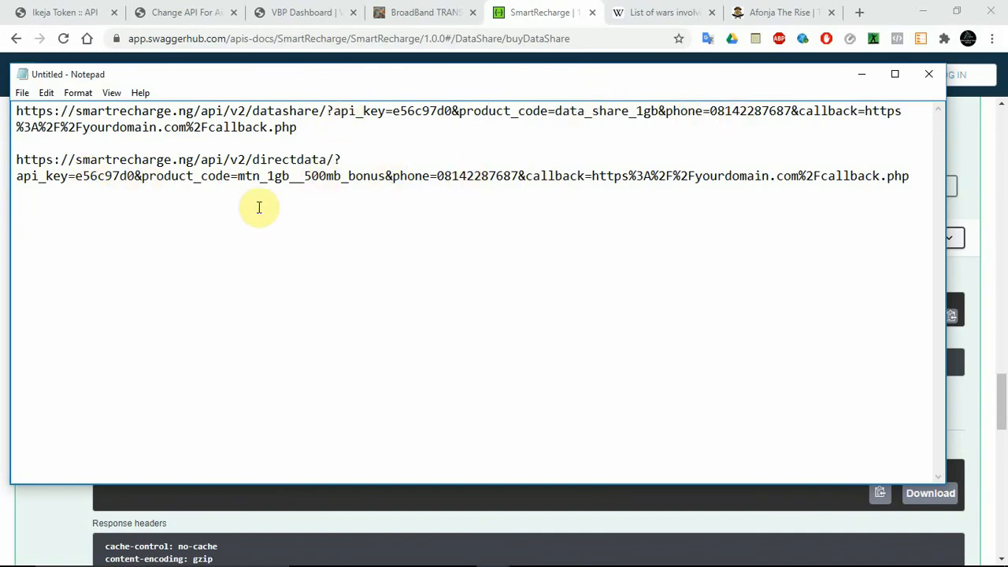
{"action": "left_click", "coordinate": [920, 179]}
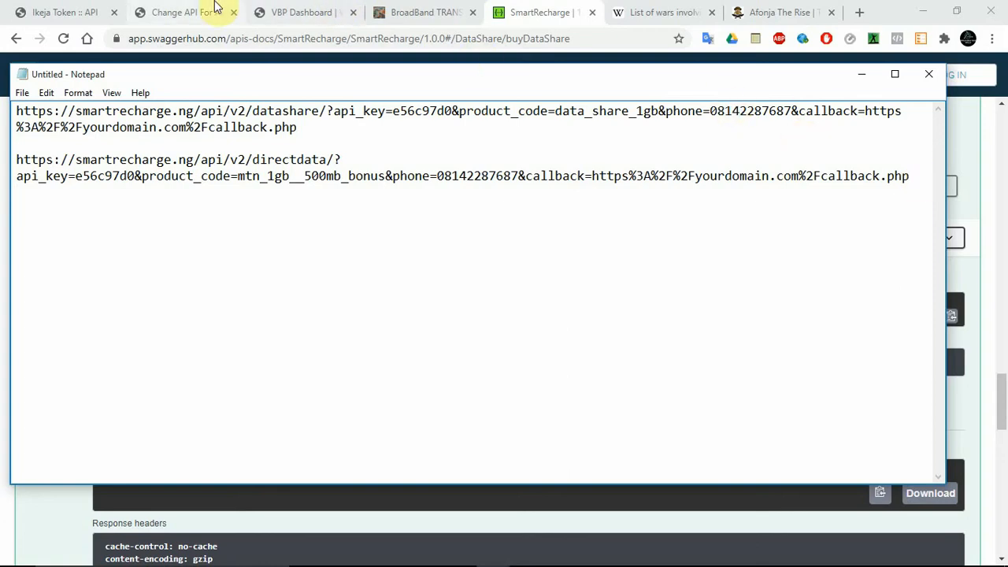
Step: Switch to the VBP Dashboard and open a new API For Data Recharge form in the Rechargeapp administration
{"action": "left_click", "coordinate": [217, 9]}
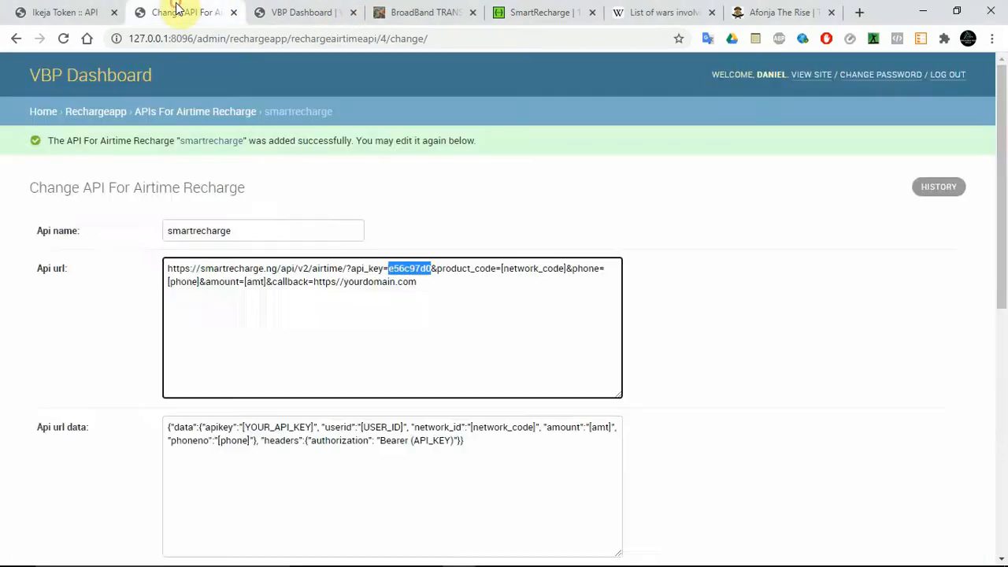
{"action": "left_click", "coordinate": [110, 116]}
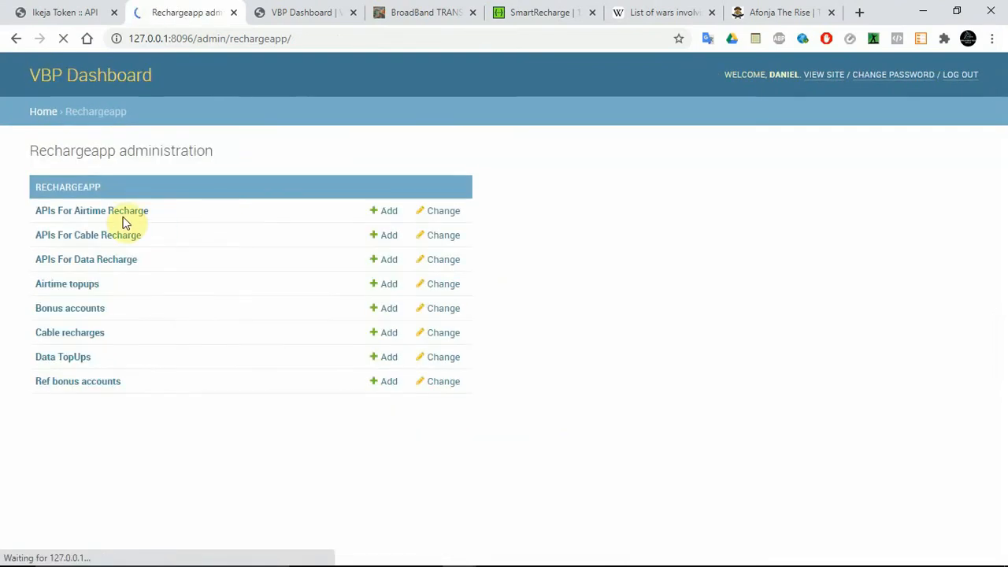
{"action": "left_click", "coordinate": [72, 260]}
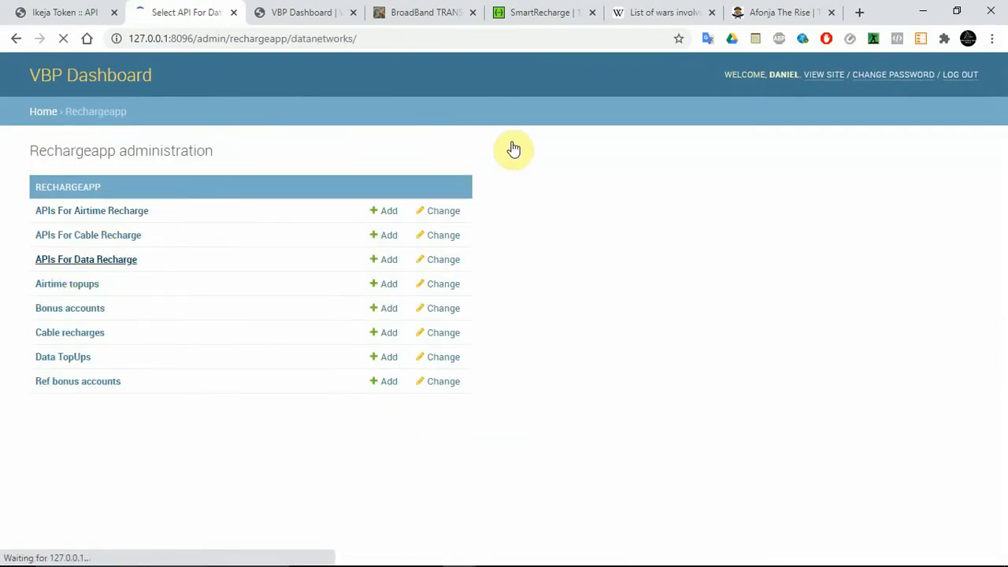
{"action": "scroll", "coordinate": [1005, 261], "scroll_direction": "down", "scroll_amount": 1}
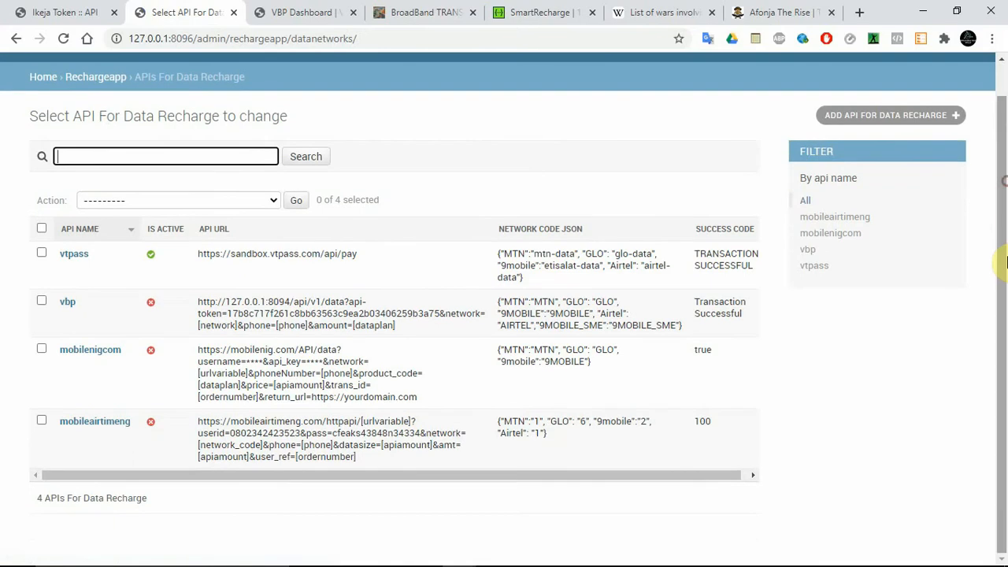
{"action": "left_click", "coordinate": [852, 119]}
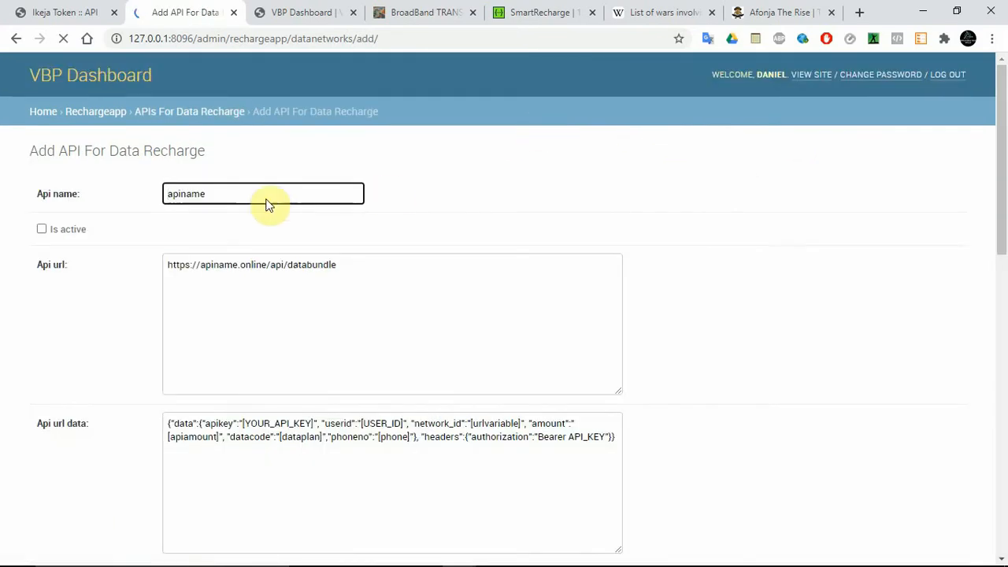
Step: Name the new data recharge API smartrecharge and mark it as active
{"action": "double_click", "coordinate": [241, 193]}
{"action": "type", "text": "sma"}
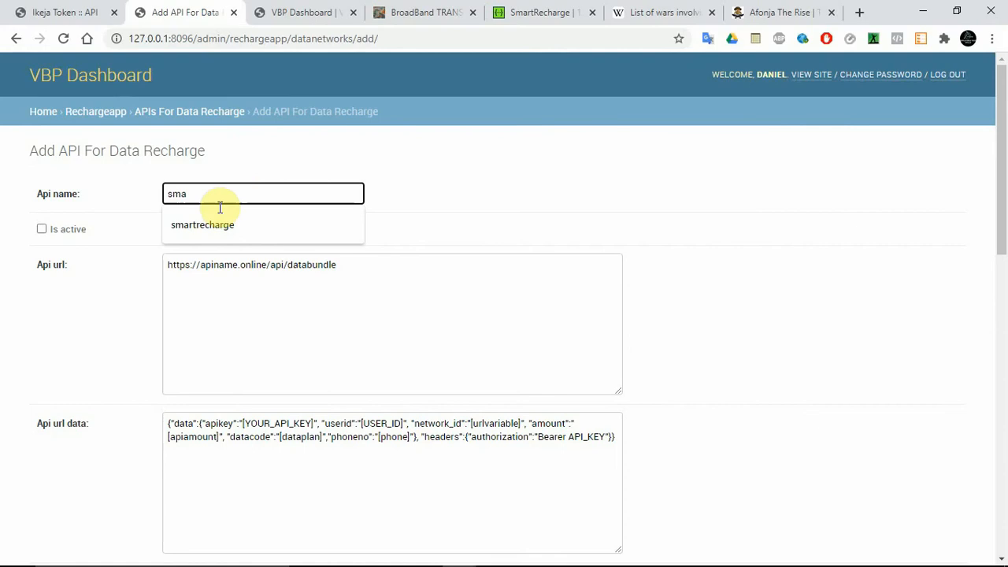
{"action": "left_click", "coordinate": [207, 225]}
{"action": "left_click", "coordinate": [42, 229]}
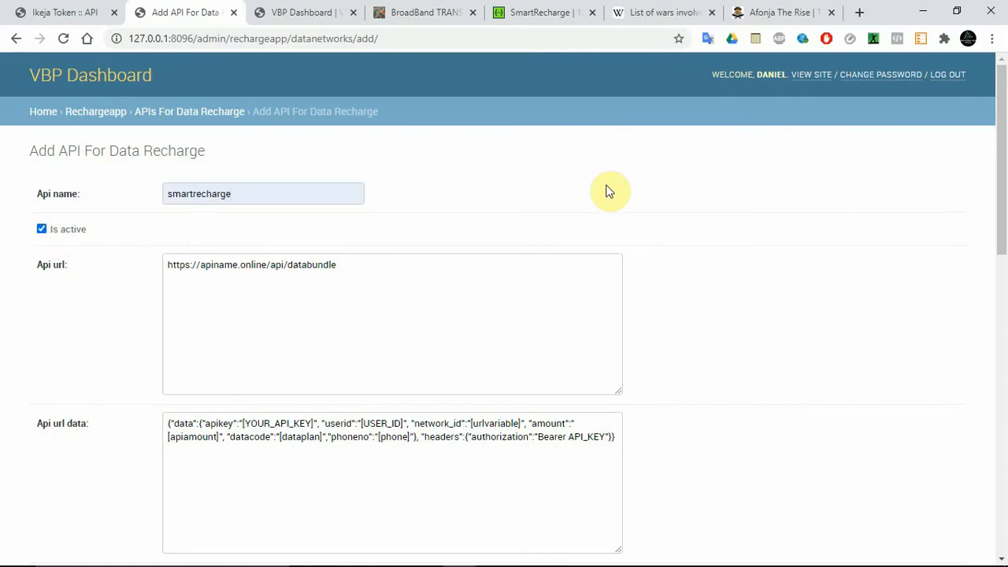
Step: Replace the sample Api url with the datashare request URL, including its API key, copied from the Notepad notes
{"action": "mouse_move", "coordinate": [1003, 171]}
{"action": "left_mouse_down"}
{"action": "mouse_move", "coordinate": [1005, 196]}
{"action": "mouse_move", "coordinate": [1005, 184]}
{"action": "left_mouse_up"}
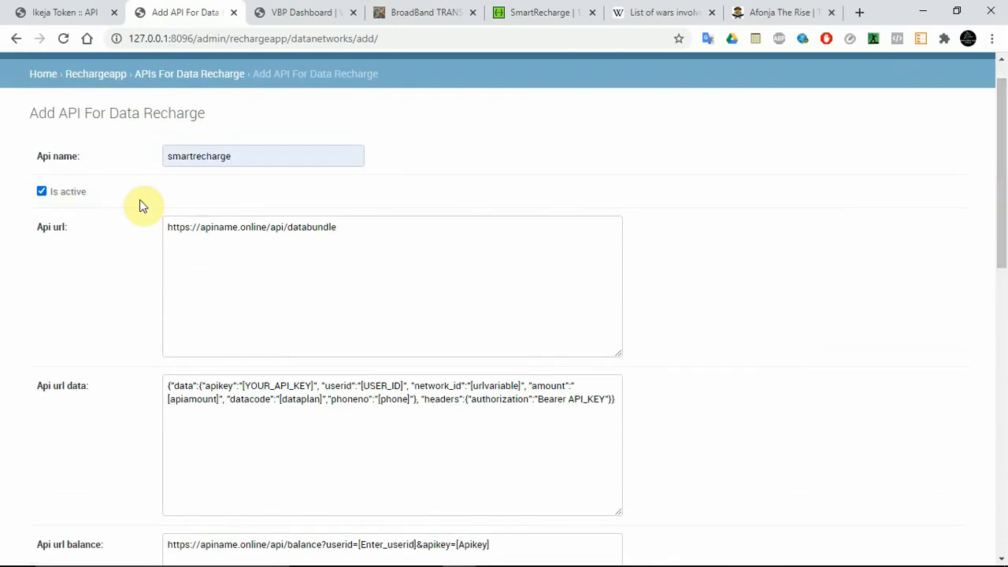
{"action": "triple_click", "coordinate": [286, 235]}
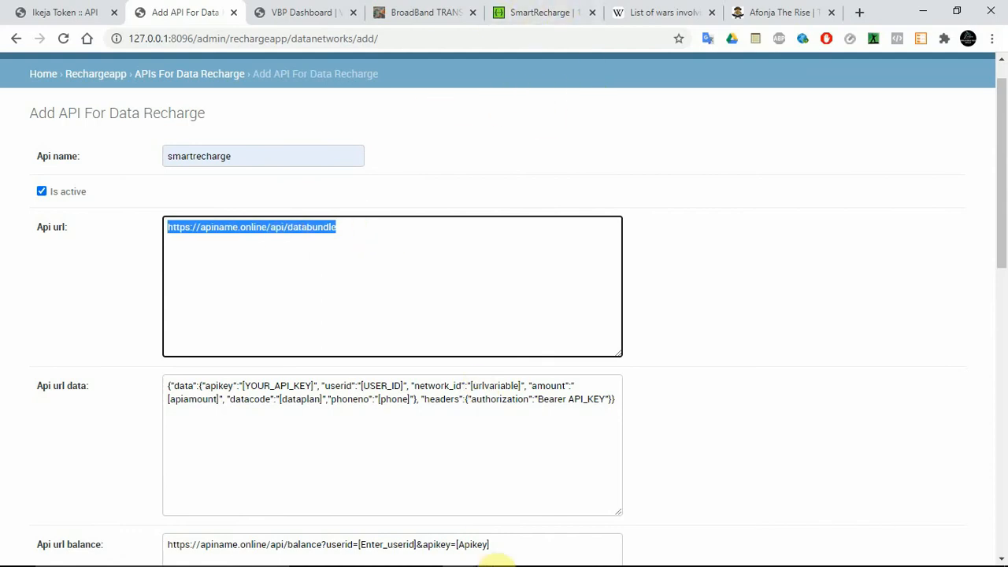
{"action": "left_click", "coordinate": [494, 555]}
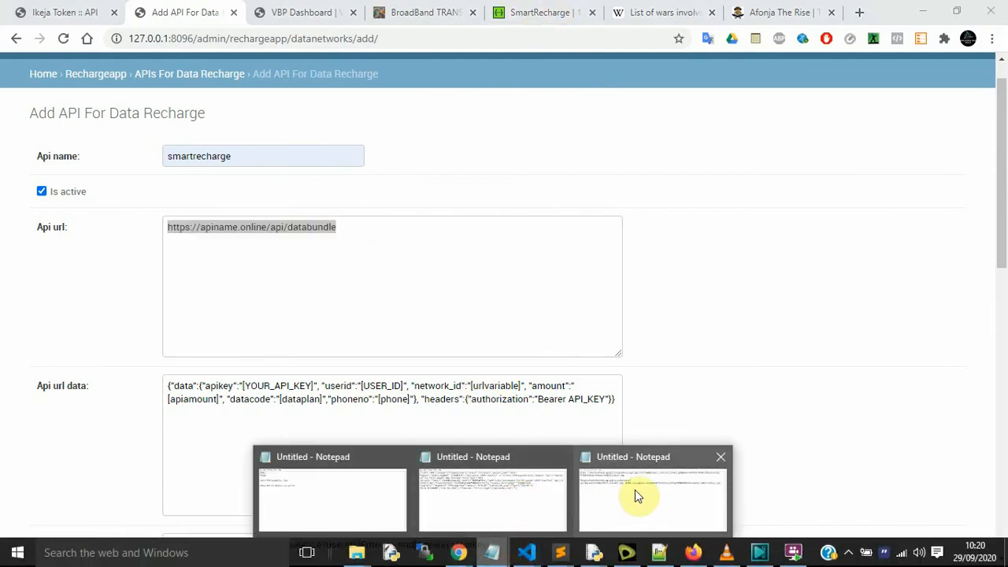
{"action": "left_click", "coordinate": [636, 495]}
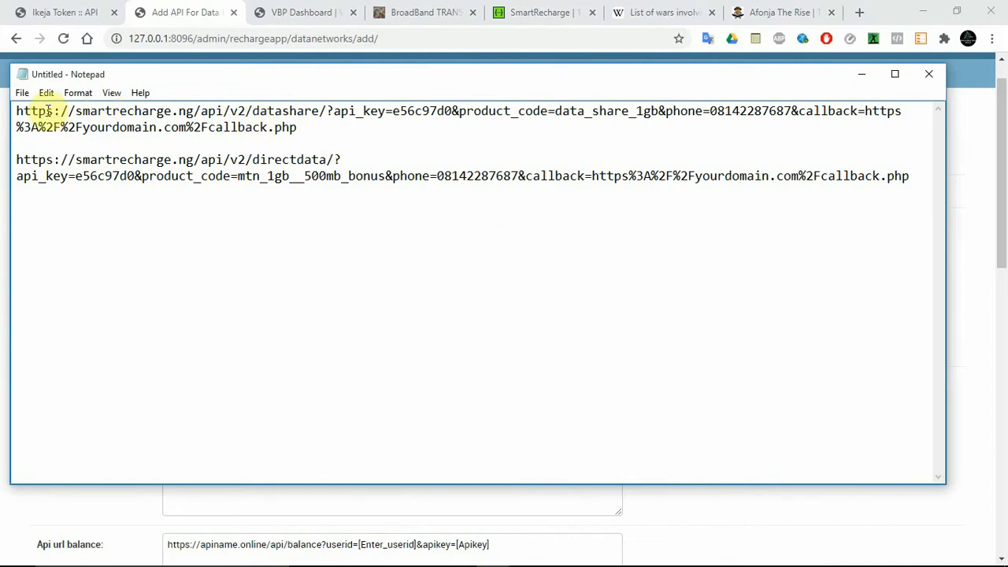
{"action": "left_click_drag", "start_coordinate": [16, 111], "coordinate": [327, 123]}
{"action": "key", "text": "ctrl+c"}
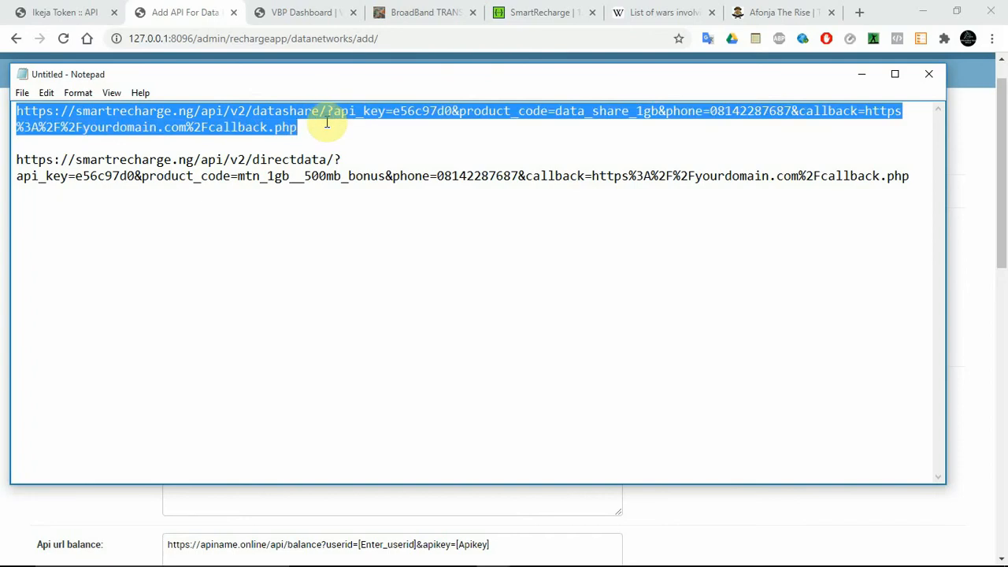
{"action": "key", "text": "alt+Tab"}
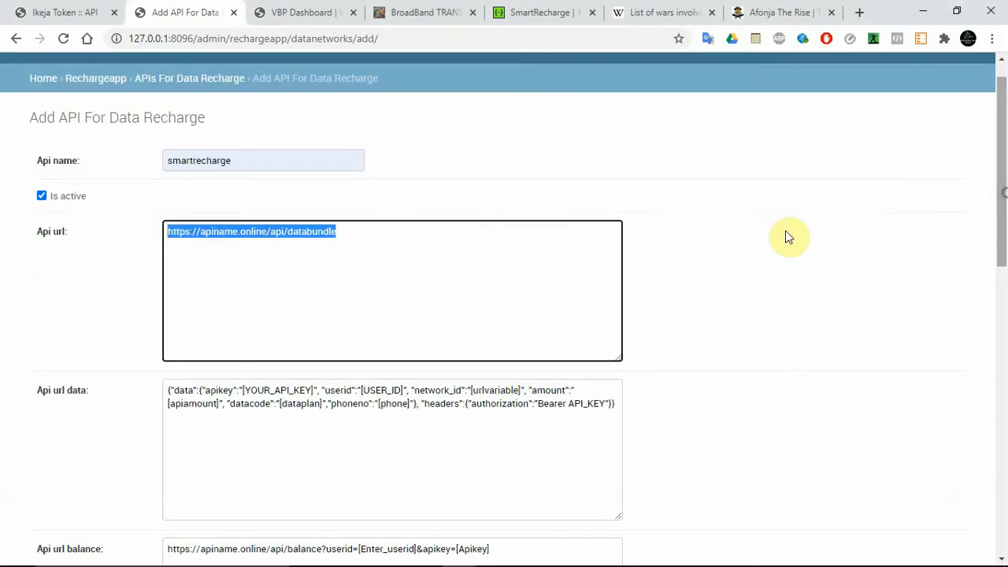
{"action": "left_click", "coordinate": [434, 300]}
{"action": "key", "text": "ctrl+a"}
{"action": "key", "text": "ctrl+v"}
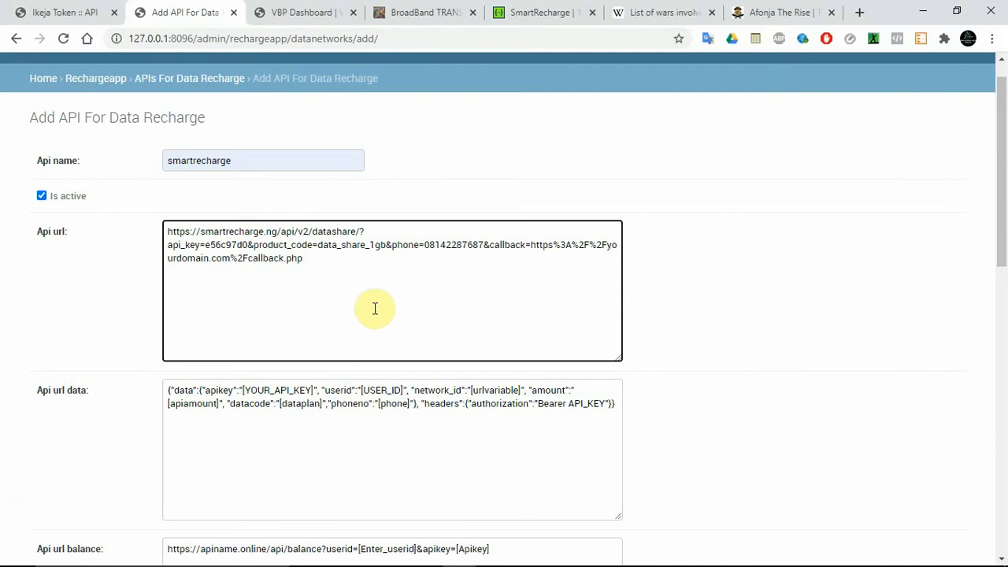
Step: Review the datashare endpoint in the Api url, the success code, and the Network and Api network data amount json samples
{"action": "double_click", "coordinate": [331, 232]}
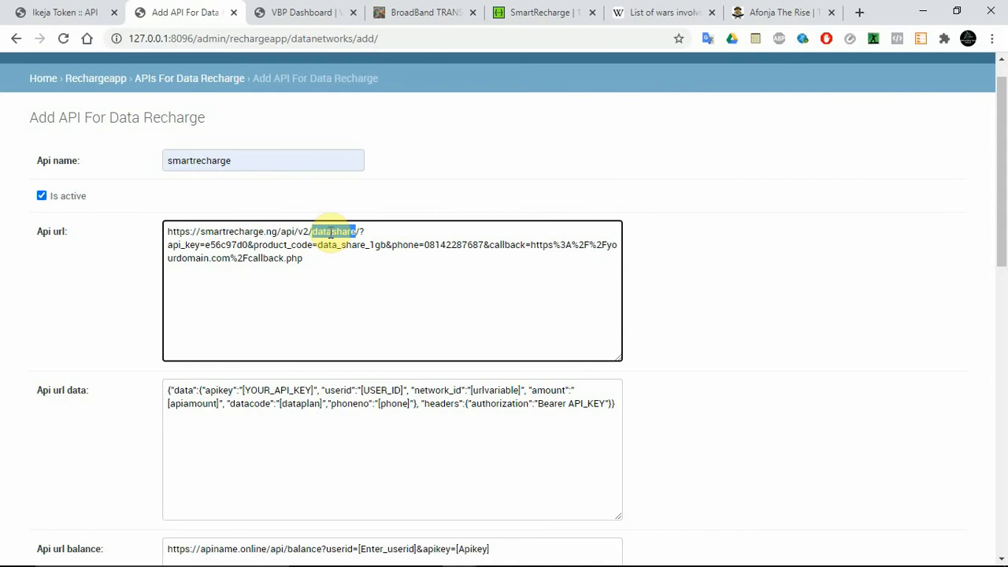
{"action": "left_click_drag", "start_coordinate": [1000, 236], "coordinate": [1003, 417]}
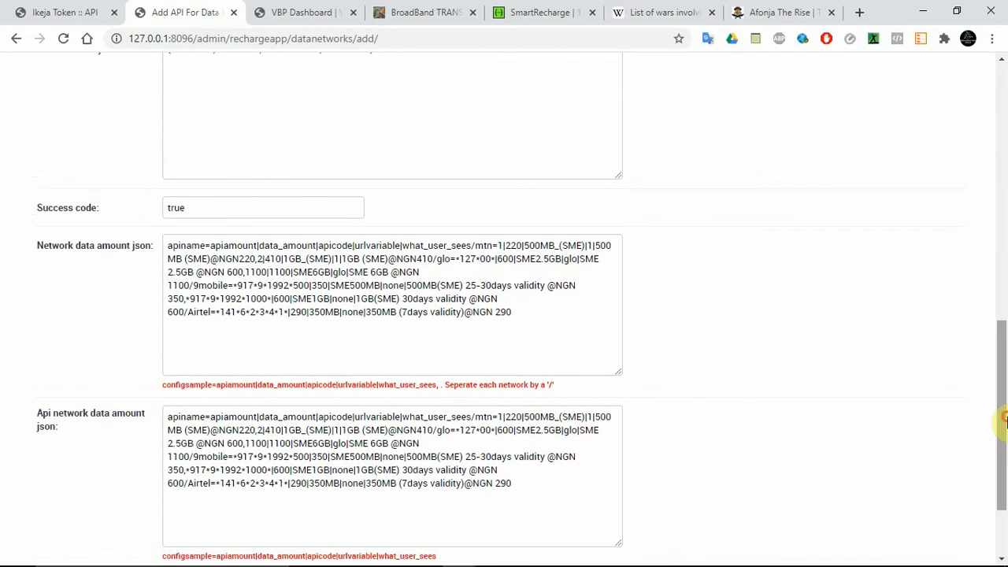
{"action": "left_click_drag", "start_coordinate": [1002, 358], "coordinate": [1005, 276]}
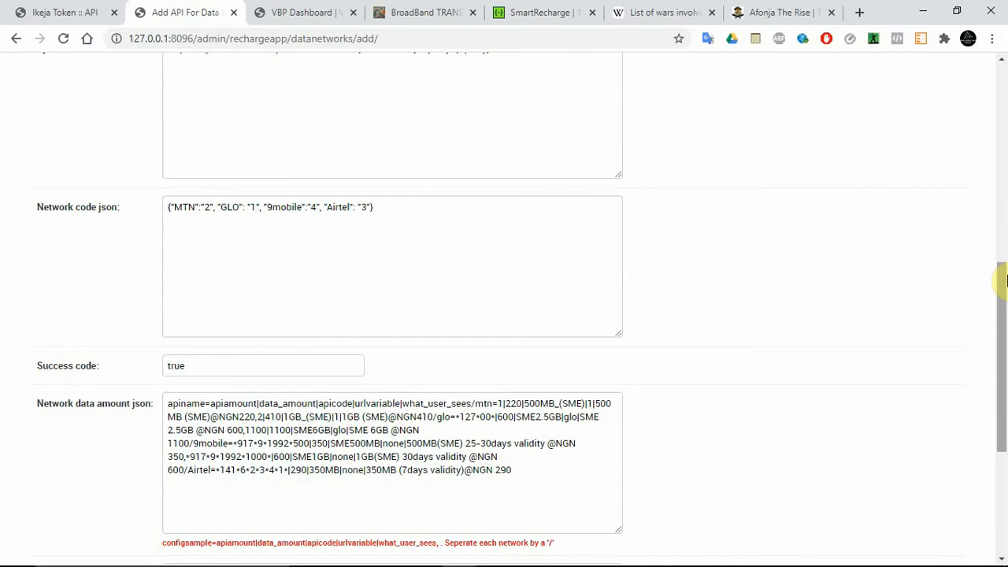
{"action": "left_click_drag", "start_coordinate": [1005, 280], "coordinate": [1005, 289]}
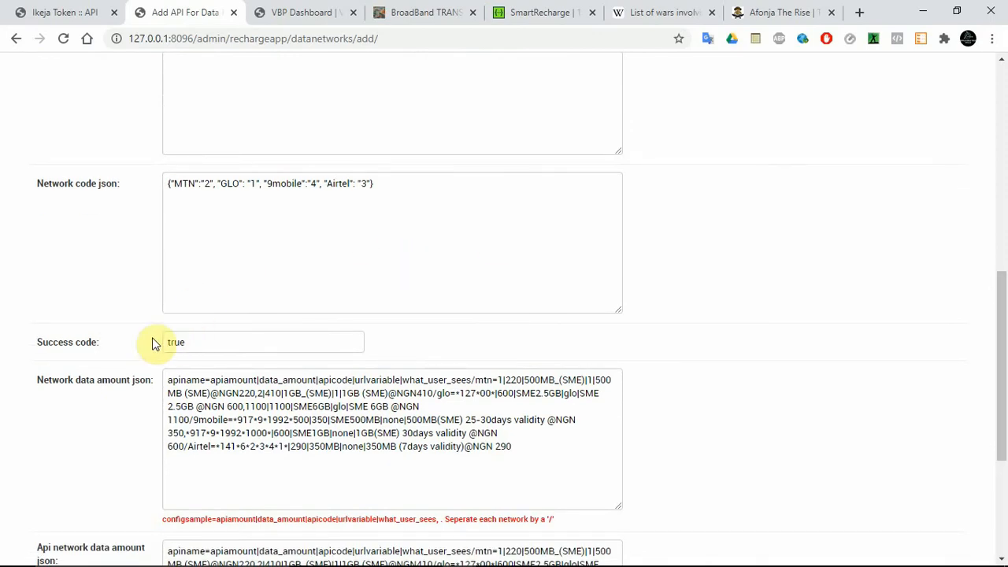
{"action": "double_click", "coordinate": [213, 341]}
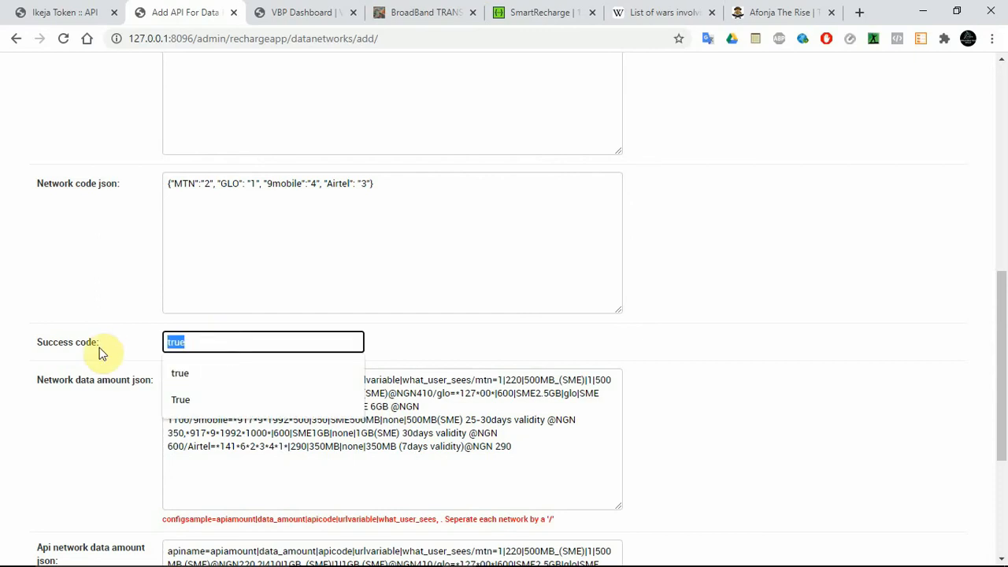
{"action": "left_click", "coordinate": [788, 265]}
{"action": "left_click_drag", "start_coordinate": [1002, 355], "coordinate": [1002, 412]}
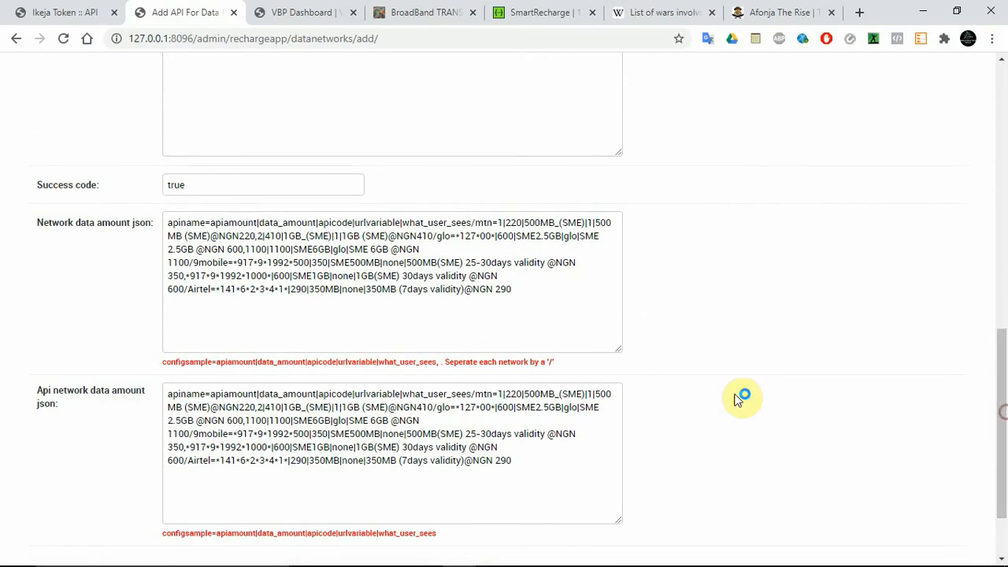
{"action": "left_click", "coordinate": [446, 293]}
{"action": "left_click", "coordinate": [400, 463]}
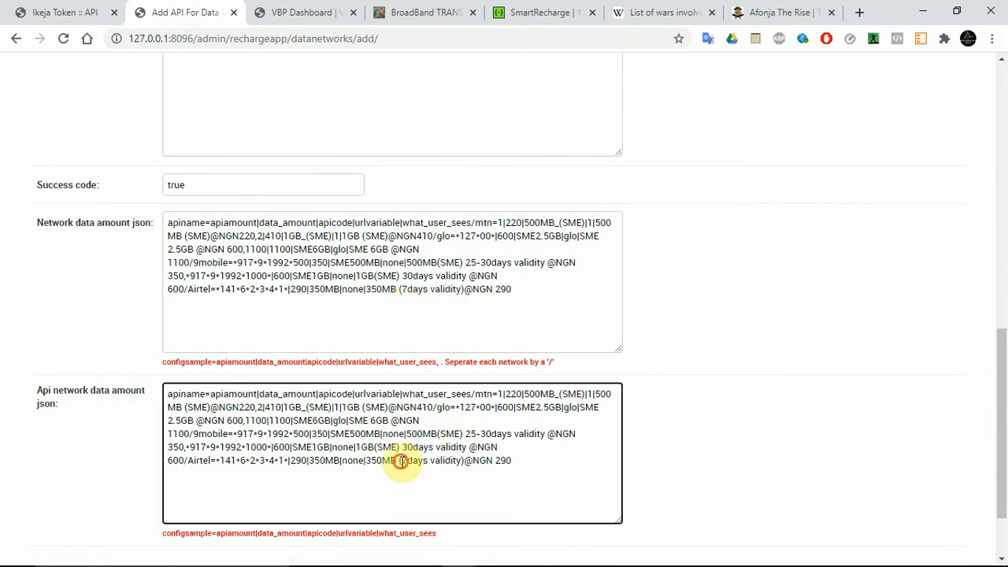
{"action": "left_click", "coordinate": [394, 249]}
{"action": "left_click", "coordinate": [400, 433]}
{"action": "left_click", "coordinate": [410, 289]}
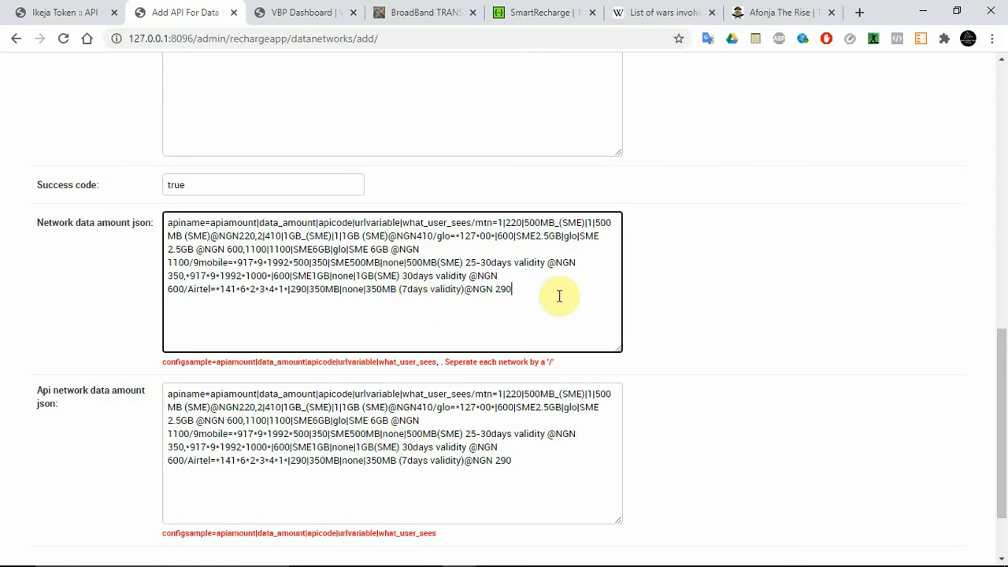
Step: Examine how the Network code json maps MTN, GLO, 9mobile and Airtel to codes
{"action": "left_click_drag", "start_coordinate": [1001, 398], "coordinate": [913, 279]}
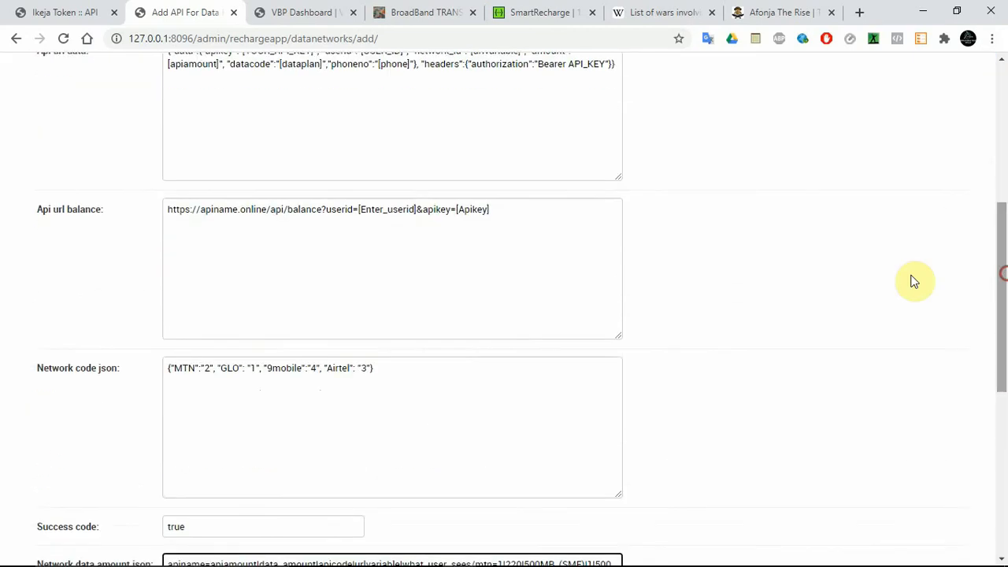
{"action": "left_click", "coordinate": [383, 390]}
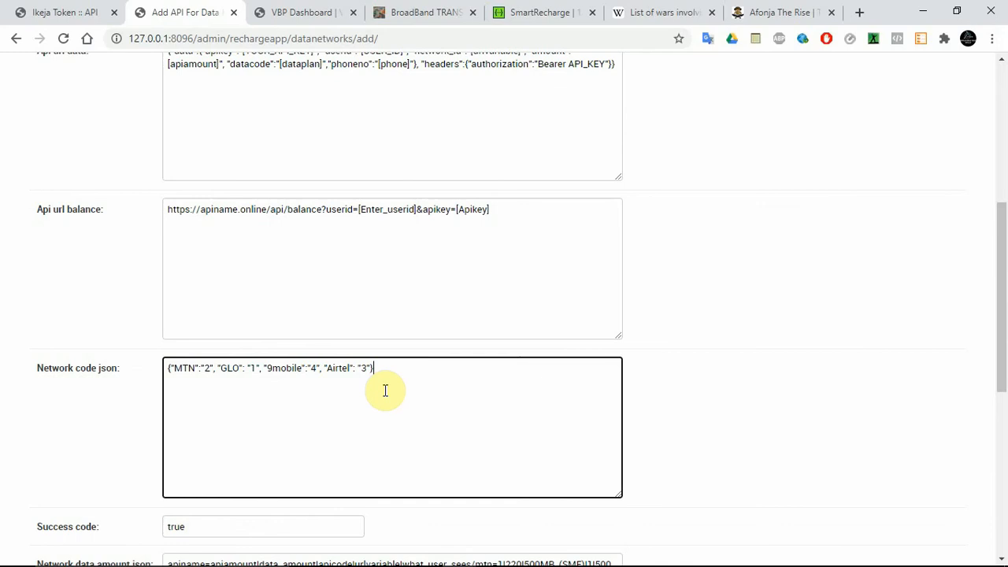
{"action": "left_click_drag", "start_coordinate": [1003, 298], "coordinate": [1003, 321]}
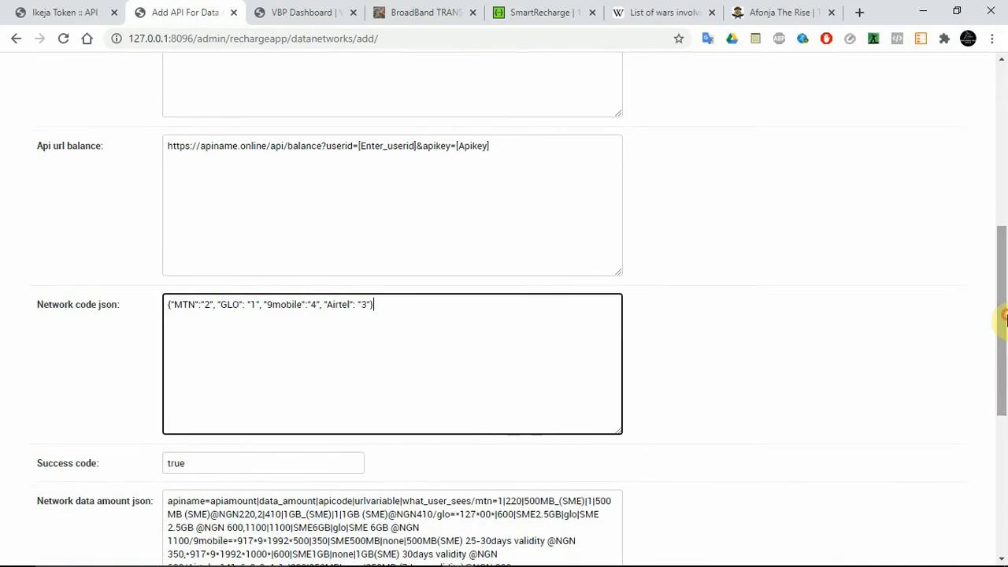
{"action": "left_click", "coordinate": [439, 347]}
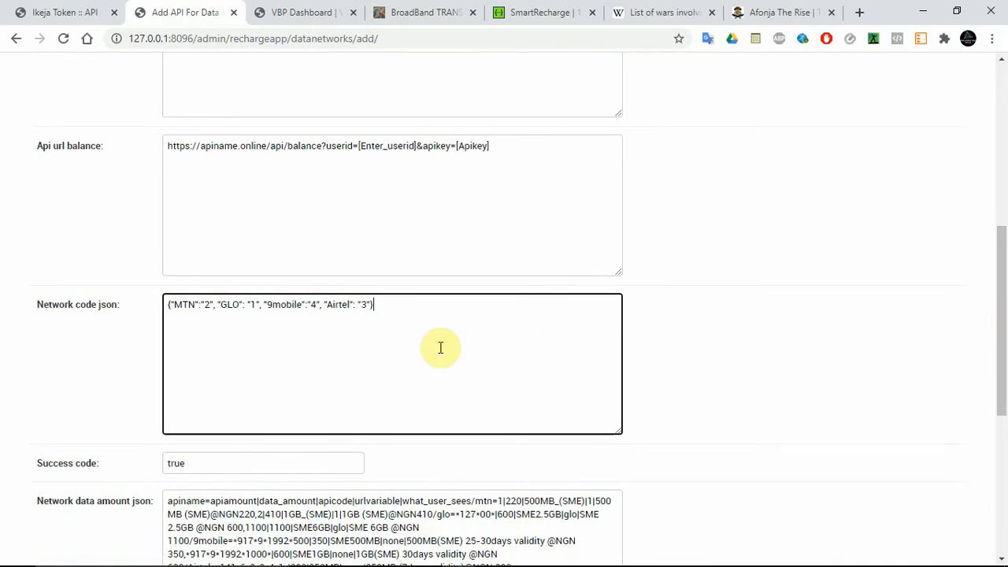
{"action": "mouse_move", "coordinate": [524, 561]}
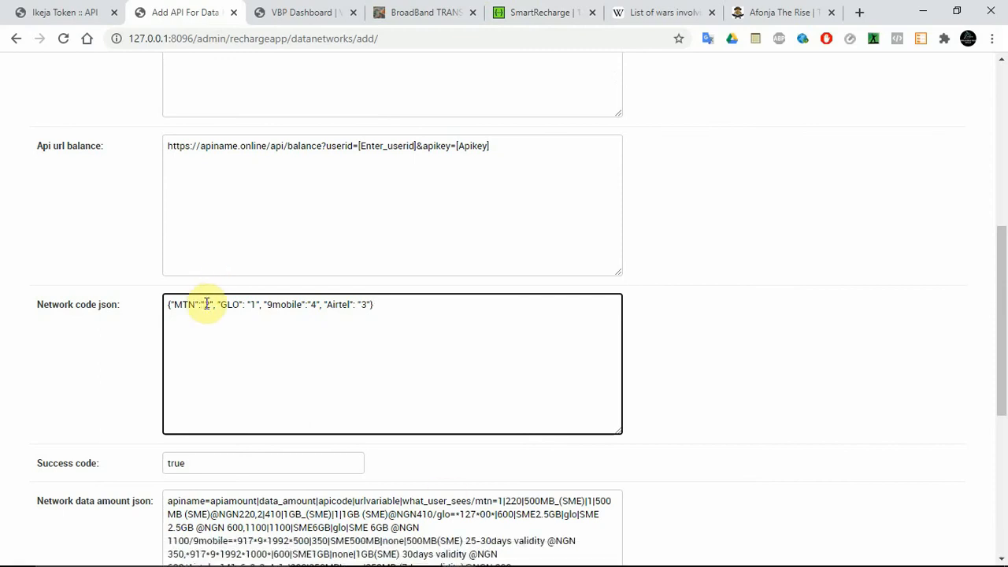
Step: Study the Network data amount json format, from apiname and apiamount through data_amount, apicode and urlvariable to what_user_sees, against the Api url
{"action": "left_click_drag", "start_coordinate": [1003, 286], "coordinate": [1004, 409]}
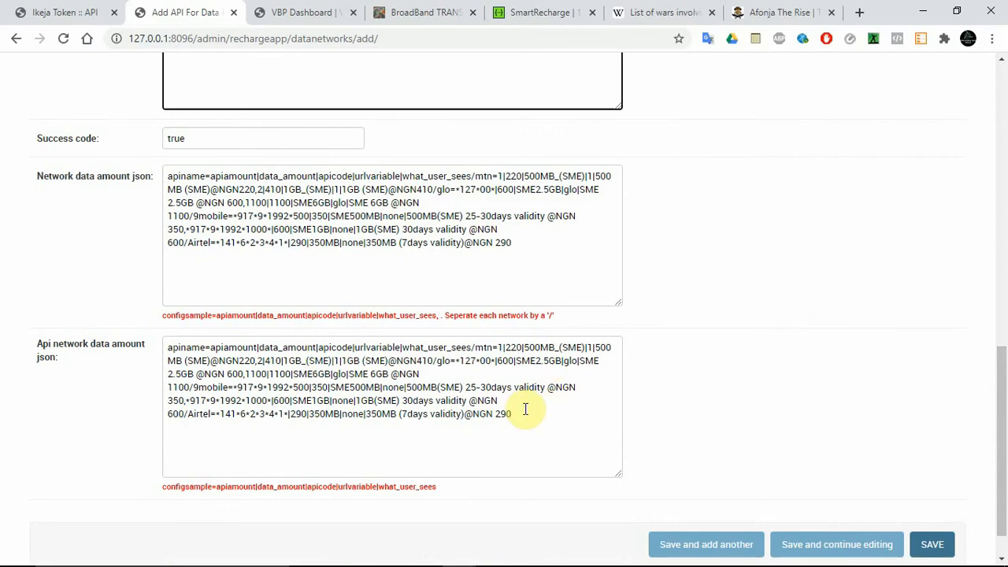
{"action": "mouse_move", "coordinate": [1004, 412]}
{"action": "left_mouse_down"}
{"action": "mouse_move", "coordinate": [1004, 374]}
{"action": "mouse_move", "coordinate": [1001, 428]}
{"action": "mouse_move", "coordinate": [1001, 401]}
{"action": "left_mouse_up"}
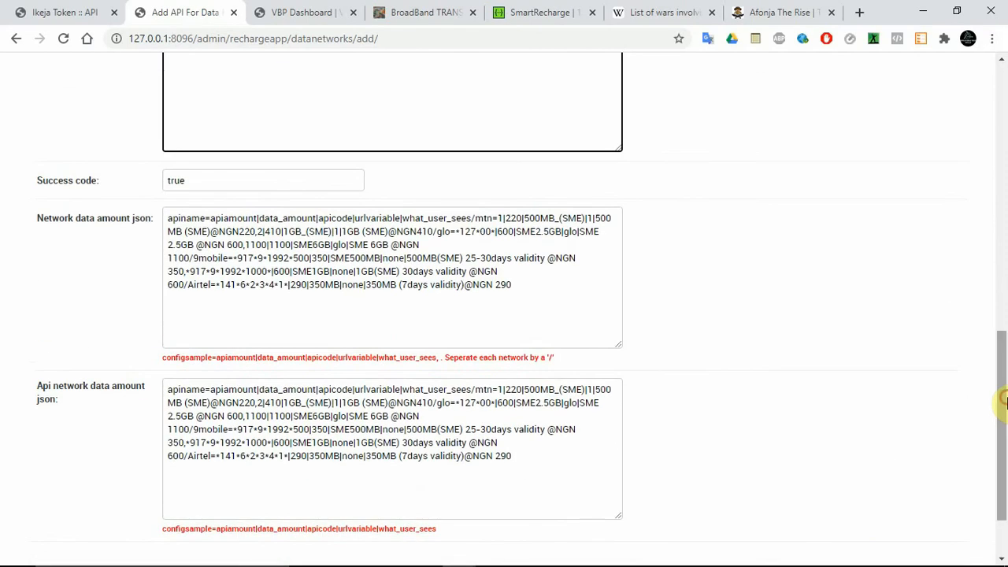
{"action": "left_click_drag", "start_coordinate": [538, 313], "coordinate": [167, 217]}
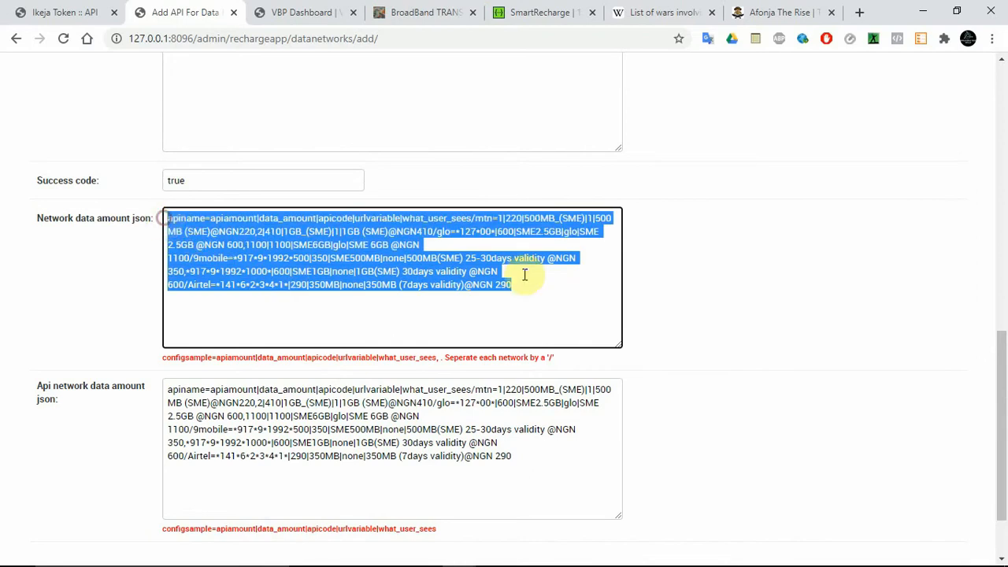
{"action": "left_click_drag", "start_coordinate": [1004, 384], "coordinate": [1002, 171]}
{"action": "left_click", "coordinate": [406, 148]}
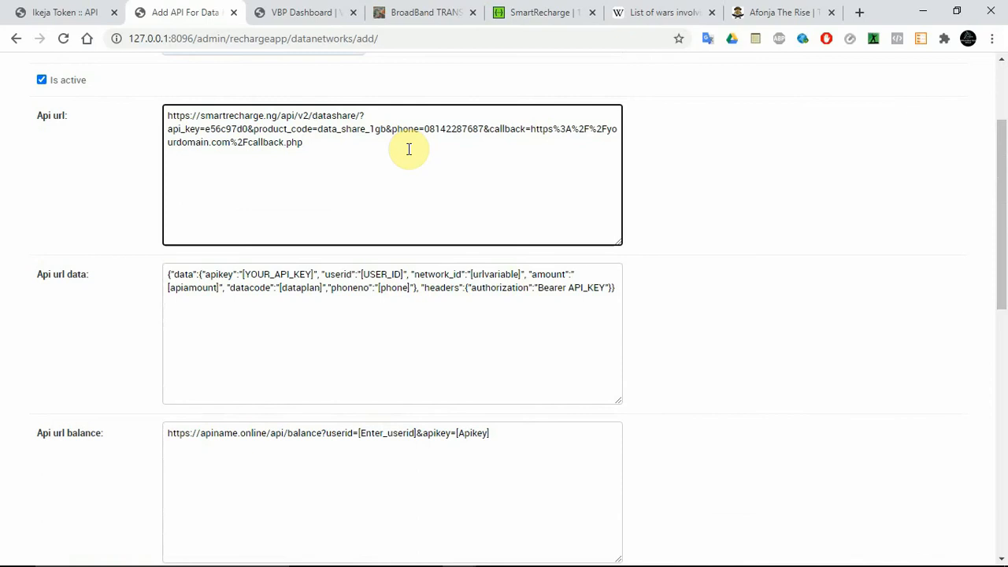
{"action": "left_click_drag", "start_coordinate": [1004, 248], "coordinate": [1005, 406]}
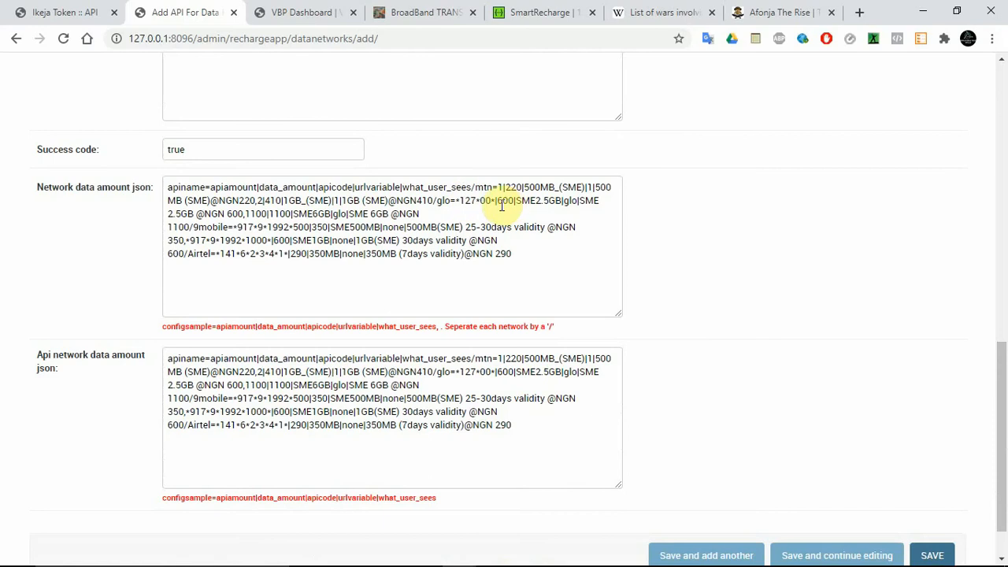
{"action": "double_click", "coordinate": [181, 189]}
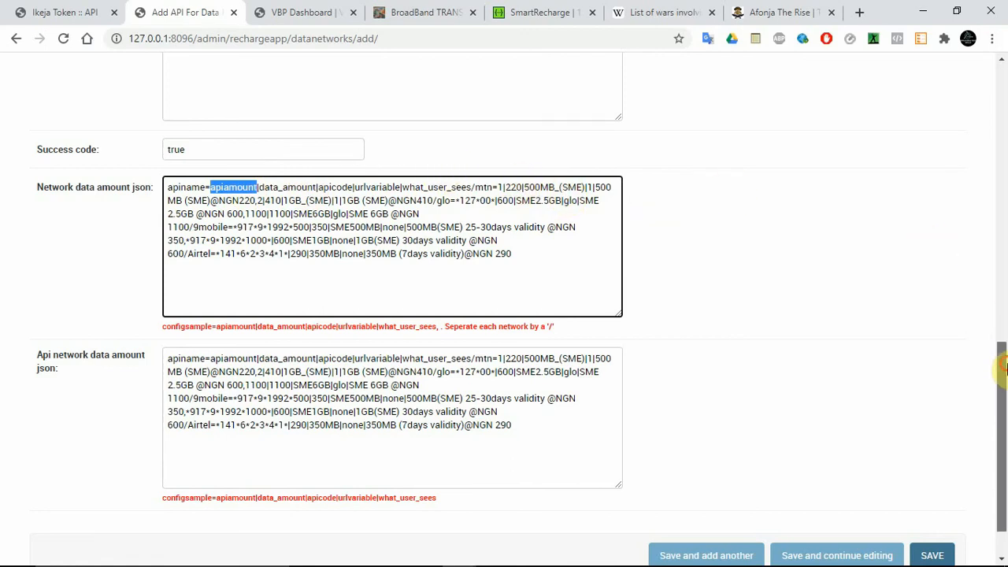
{"action": "scroll", "coordinate": [1005, 347], "scroll_direction": "up", "scroll_amount": 1}
{"action": "scroll", "coordinate": [1005, 369], "scroll_direction": "down", "scroll_amount": 1}
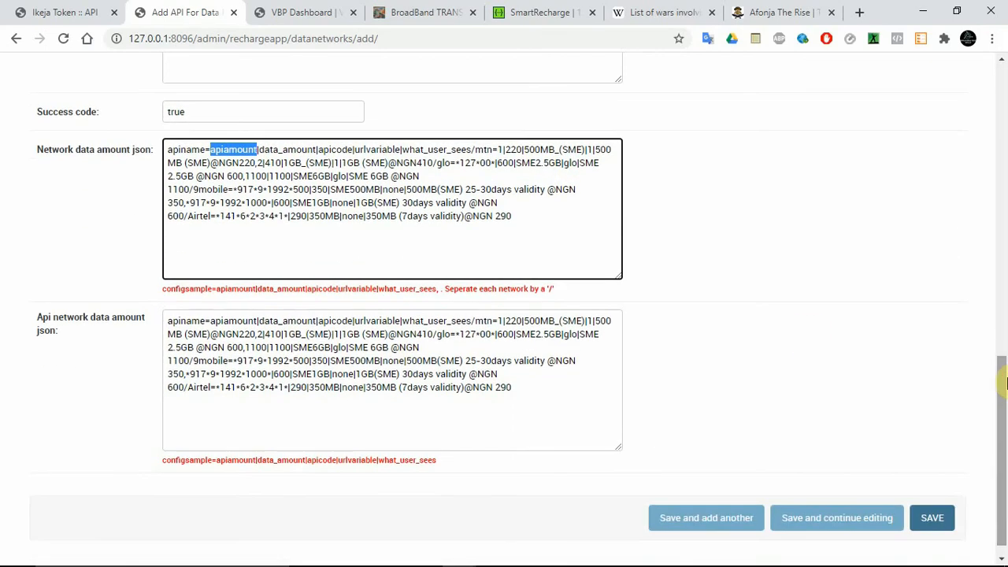
{"action": "double_click", "coordinate": [271, 150]}
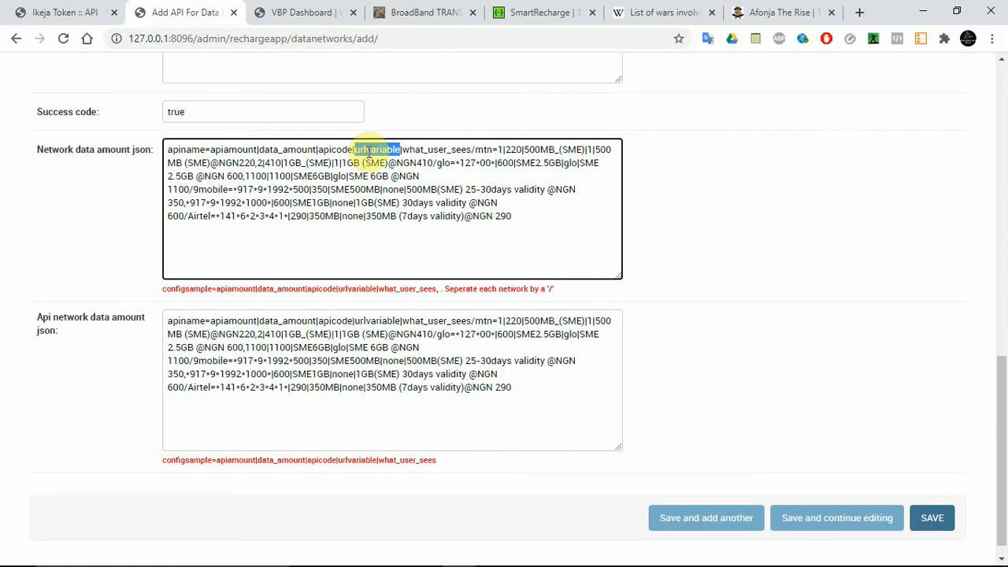
{"action": "double_click", "coordinate": [442, 149]}
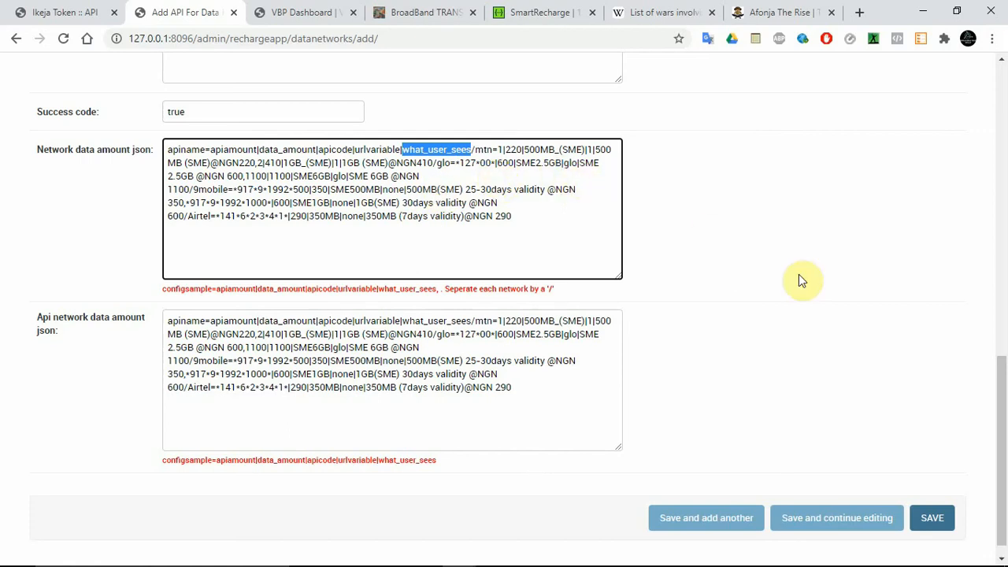
Step: Save the smartrecharge API with its form kept open for editing, and return to the list of APIs For Data Recharge
{"action": "left_click_drag", "start_coordinate": [1002, 400], "coordinate": [1004, 289]}
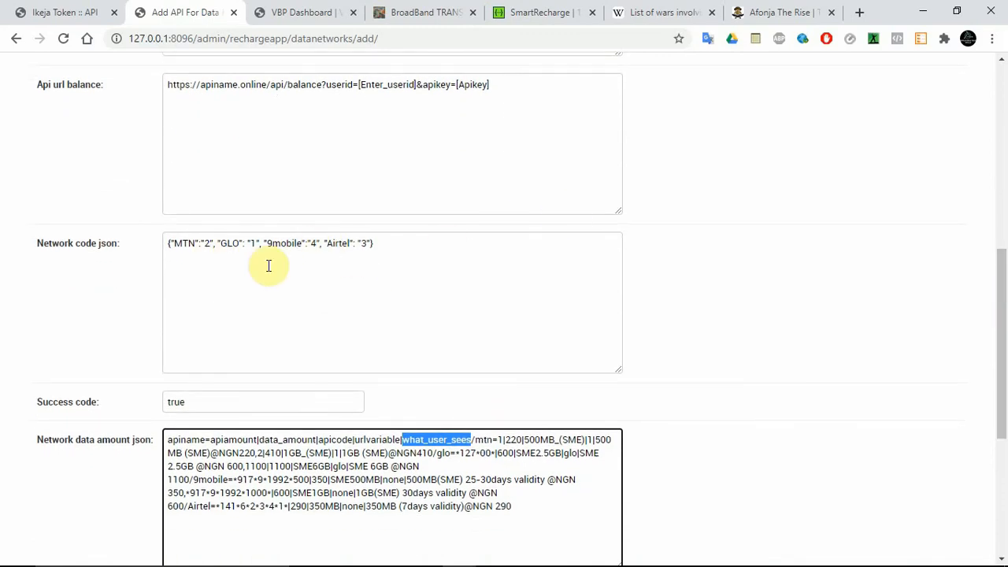
{"action": "left_click_drag", "start_coordinate": [1003, 329], "coordinate": [1005, 521]}
{"action": "left_click", "coordinate": [828, 501]}
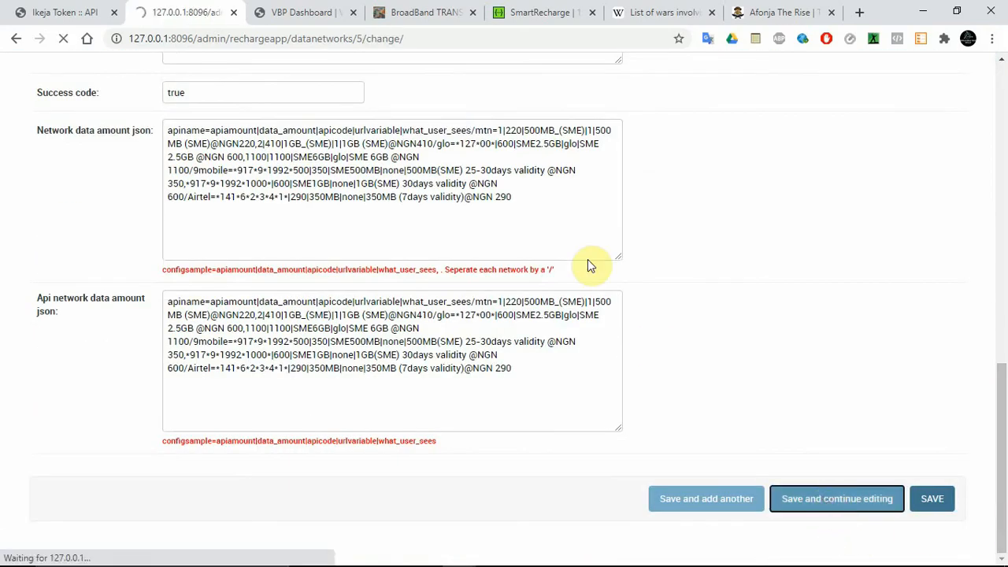
{"action": "left_click", "coordinate": [303, 12]}
{"action": "left_click", "coordinate": [180, 12]}
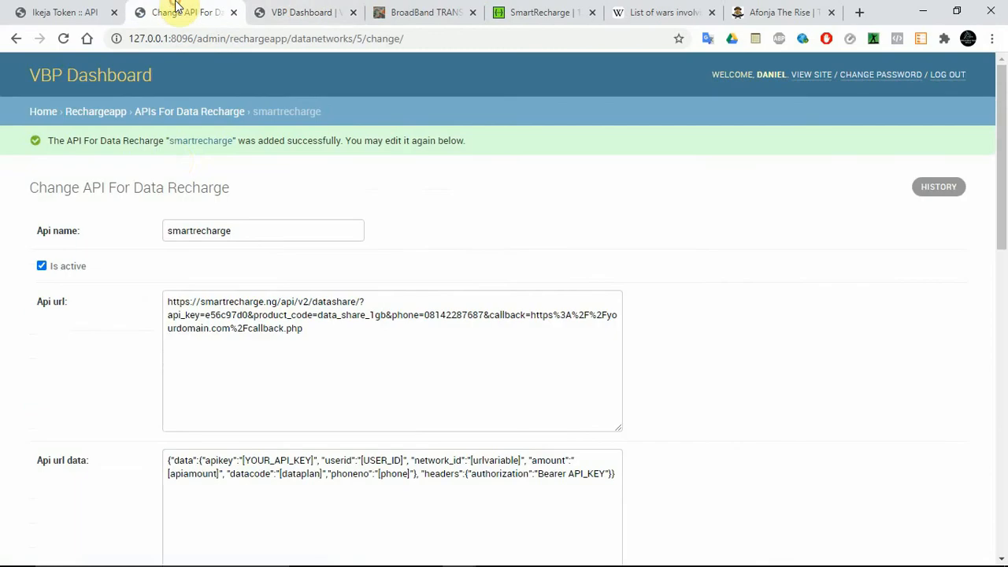
{"action": "left_click", "coordinate": [219, 115]}
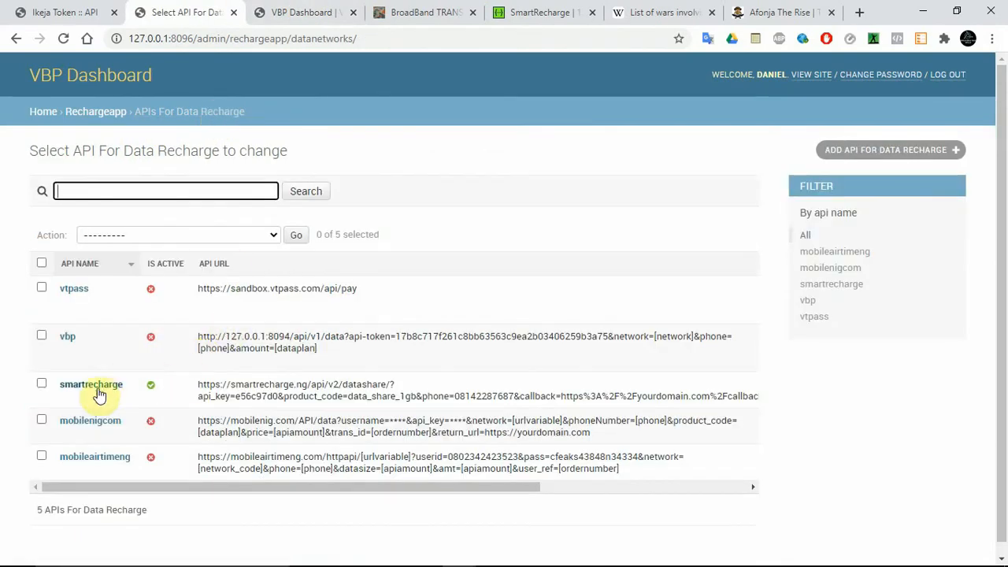
Step: Open the customer site's Buy Data Bundles page, choose the MTN network and check the data plans offered
{"action": "left_click", "coordinate": [307, 11]}
{"action": "left_click", "coordinate": [401, 12]}
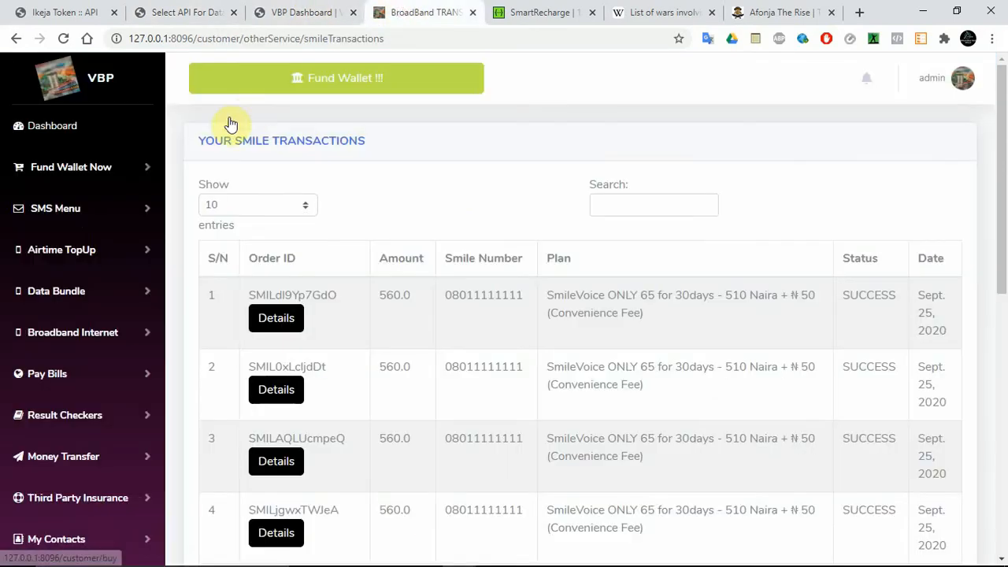
{"action": "left_click", "coordinate": [68, 290]}
{"action": "left_click", "coordinate": [75, 358]}
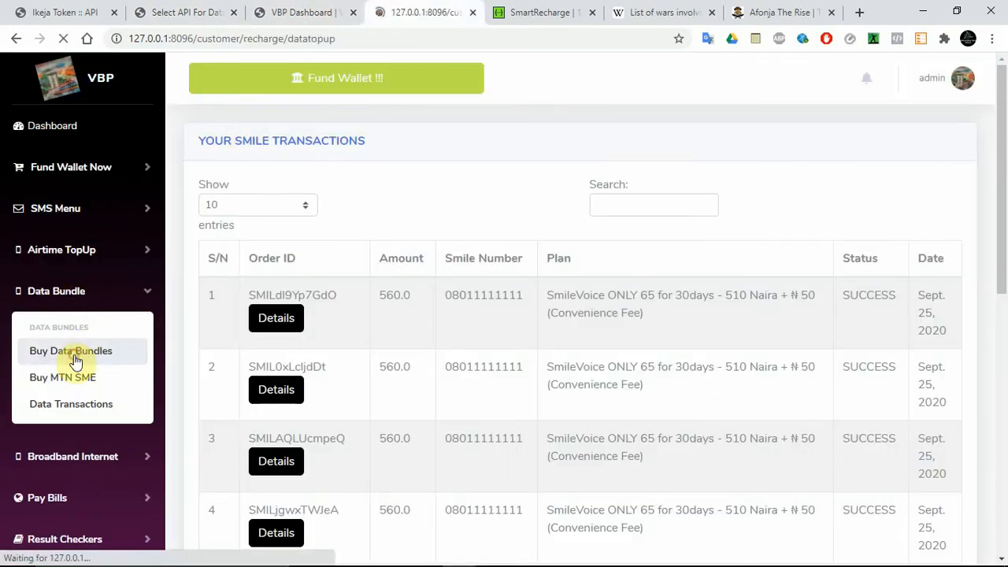
{"action": "left_click", "coordinate": [294, 213]}
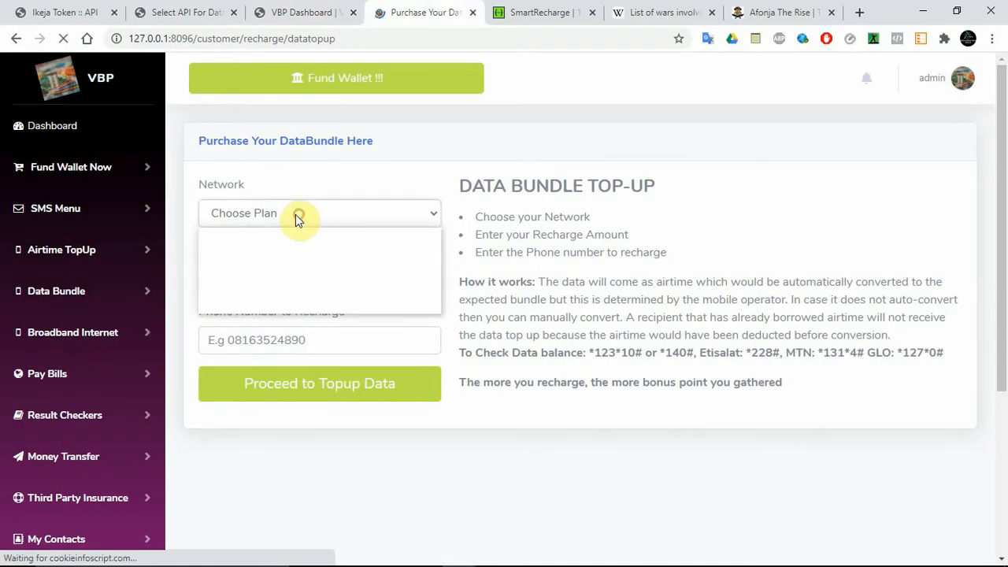
{"action": "left_click", "coordinate": [273, 252]}
{"action": "left_click", "coordinate": [281, 274]}
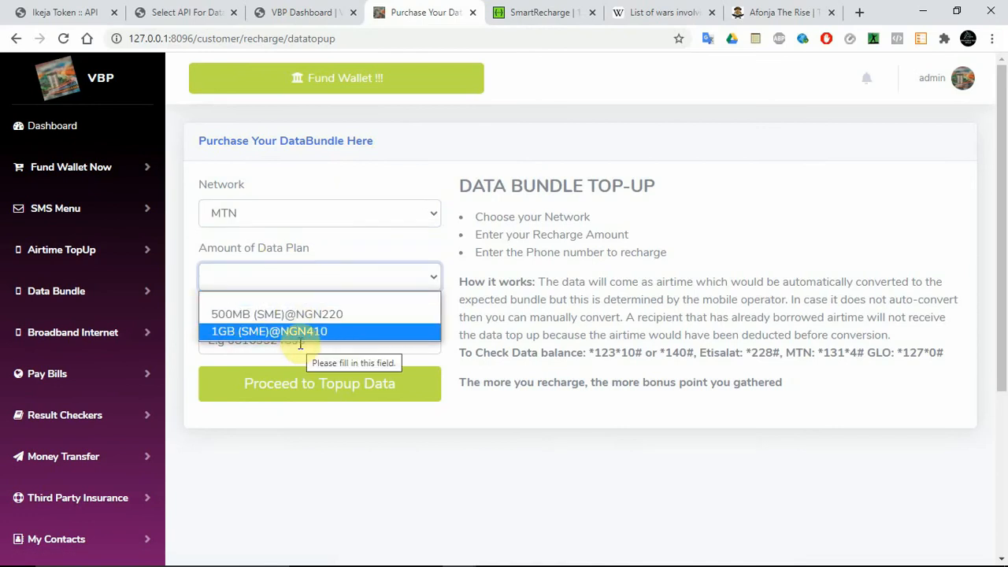
Step: Inspect the Network dropdown's HTML on the data top-up page to read its option values, and close the developer tools
{"action": "right_click", "coordinate": [553, 213]}
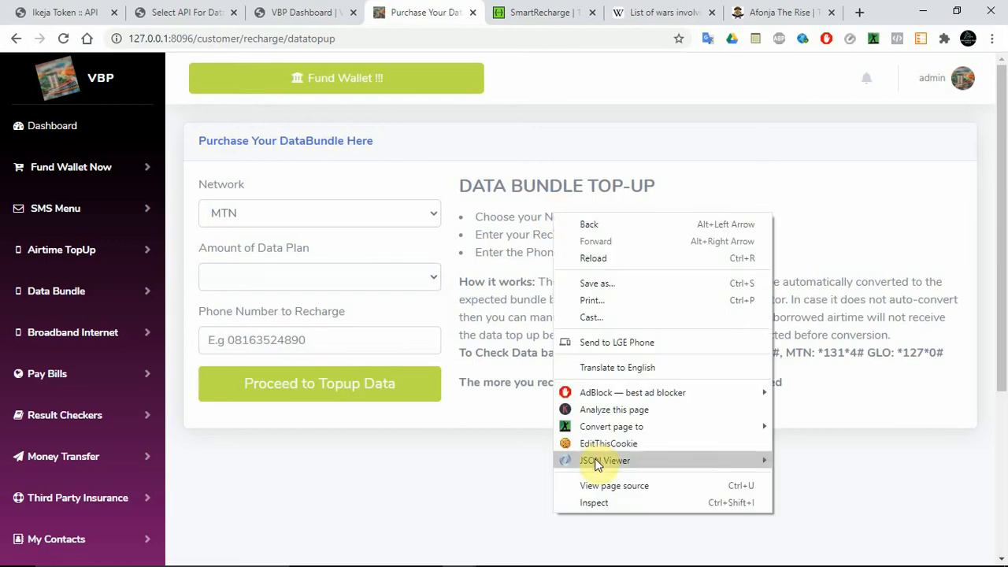
{"action": "left_click", "coordinate": [586, 503]}
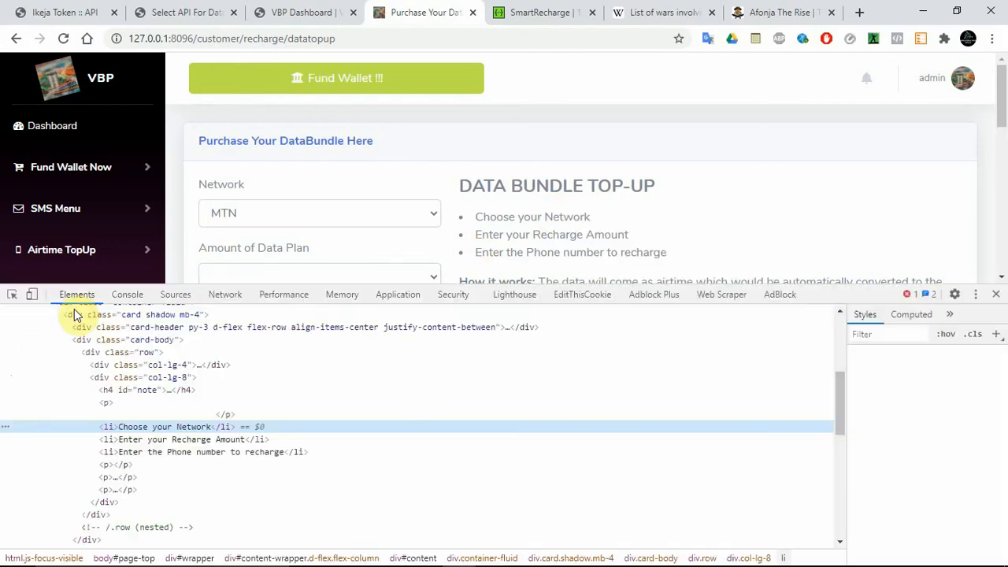
{"action": "left_click", "coordinate": [12, 294]}
{"action": "left_click", "coordinate": [241, 217]}
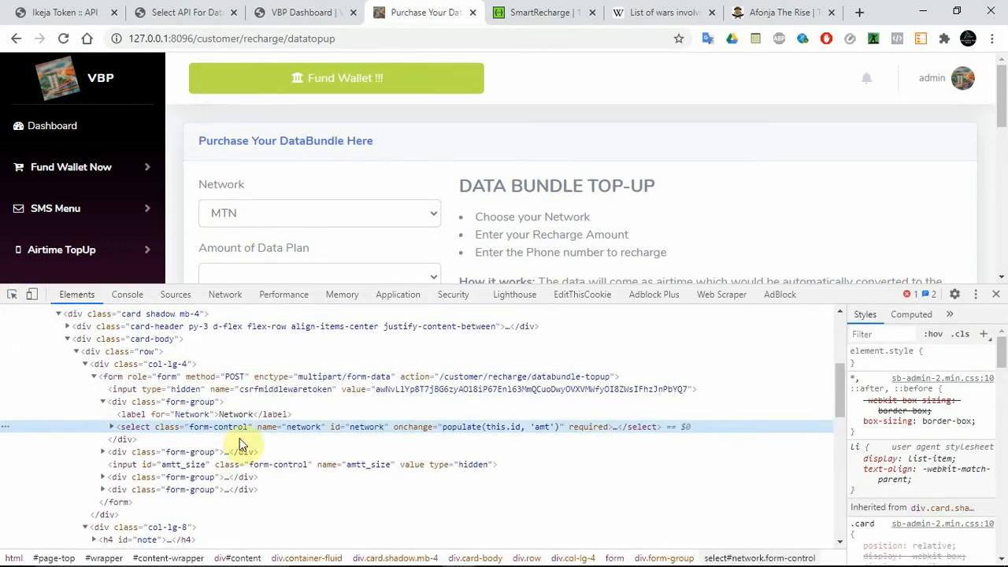
{"action": "left_click", "coordinate": [111, 426]}
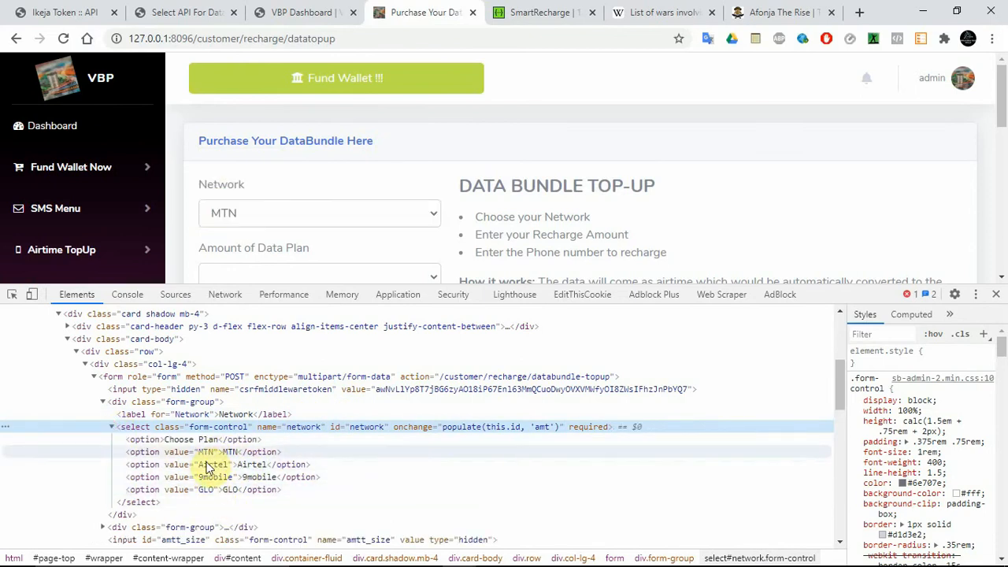
{"action": "left_click", "coordinate": [995, 294]}
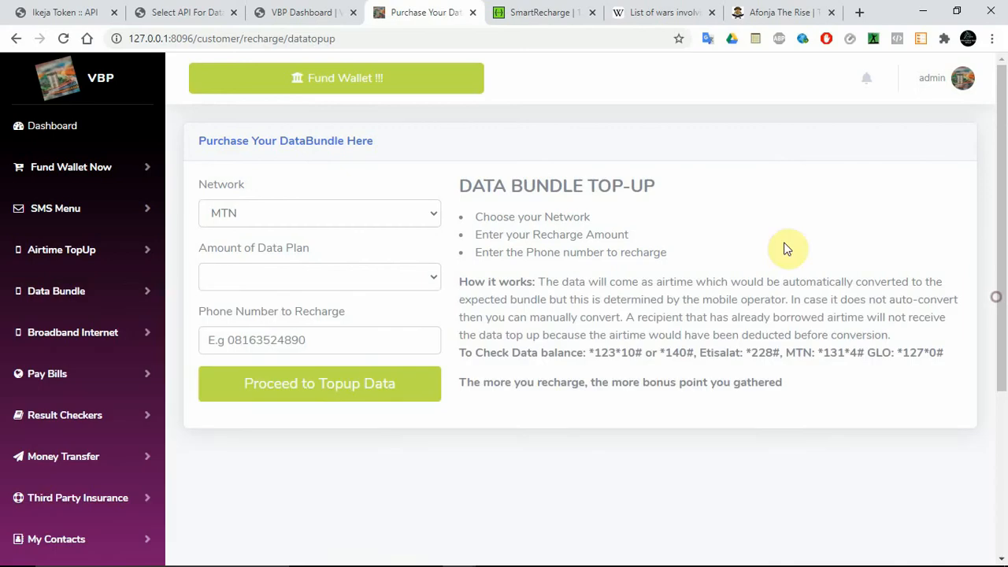
Step: Reopen the smartrecharge API from the APIs For Data Recharge list and review its Network data amount json
{"action": "left_click", "coordinate": [174, 12]}
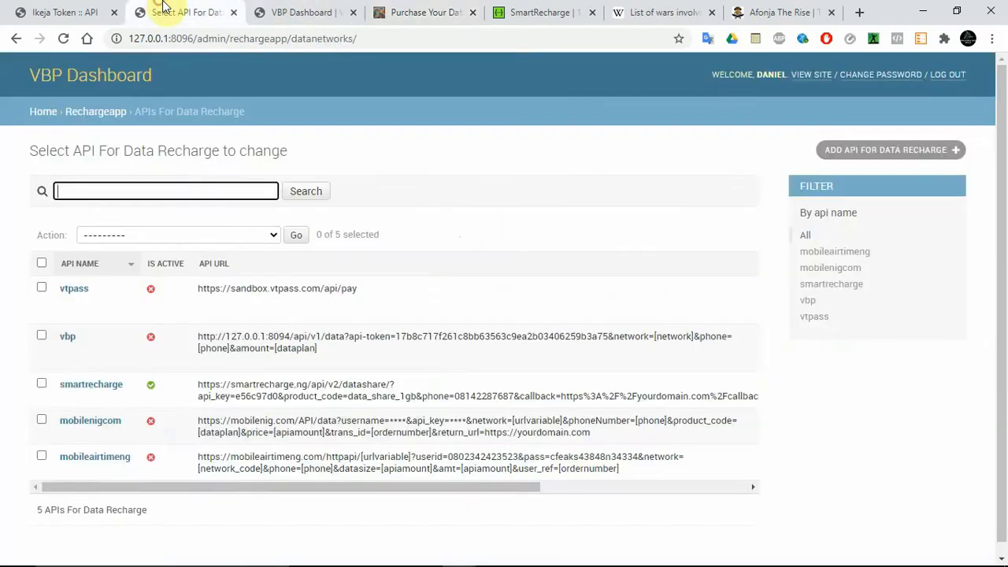
{"action": "left_click", "coordinate": [322, 12]}
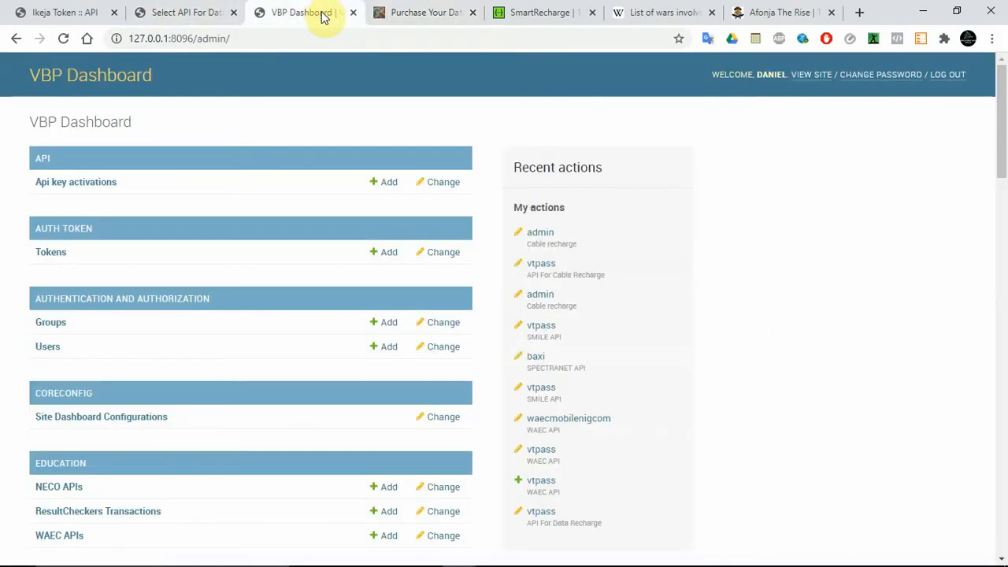
{"action": "left_click", "coordinate": [186, 11]}
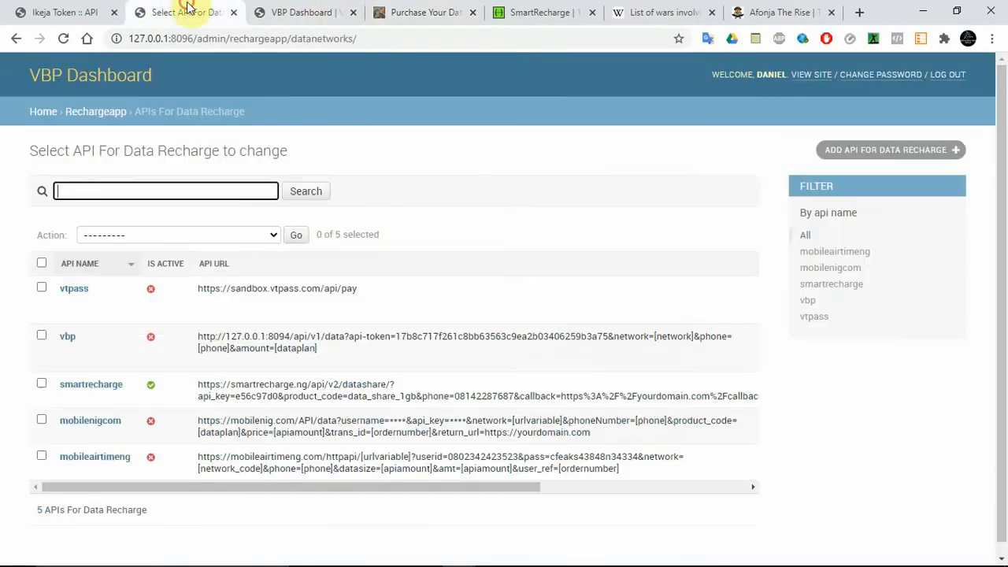
{"action": "left_click", "coordinate": [95, 377]}
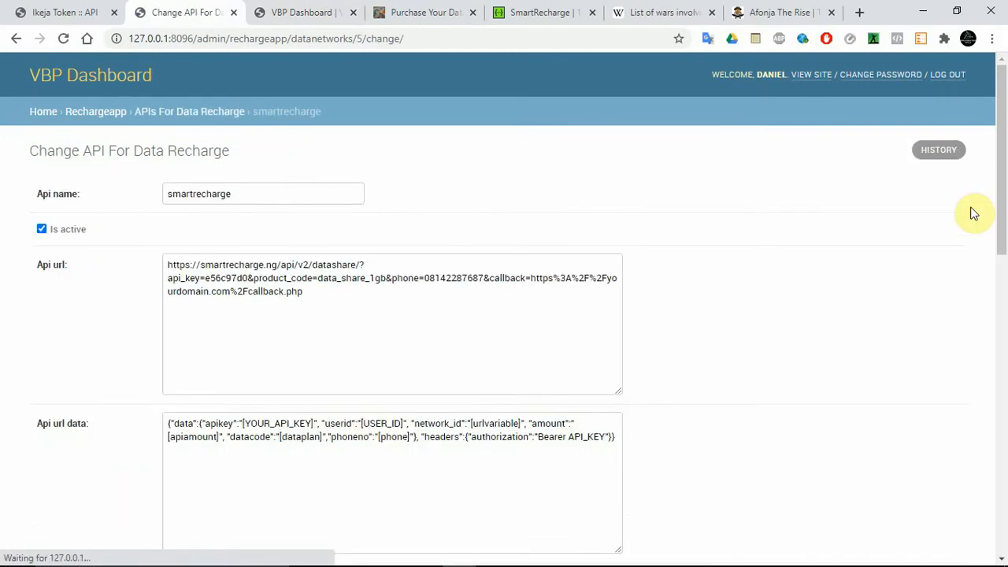
{"action": "left_click_drag", "start_coordinate": [1002, 93], "coordinate": [1001, 333]}
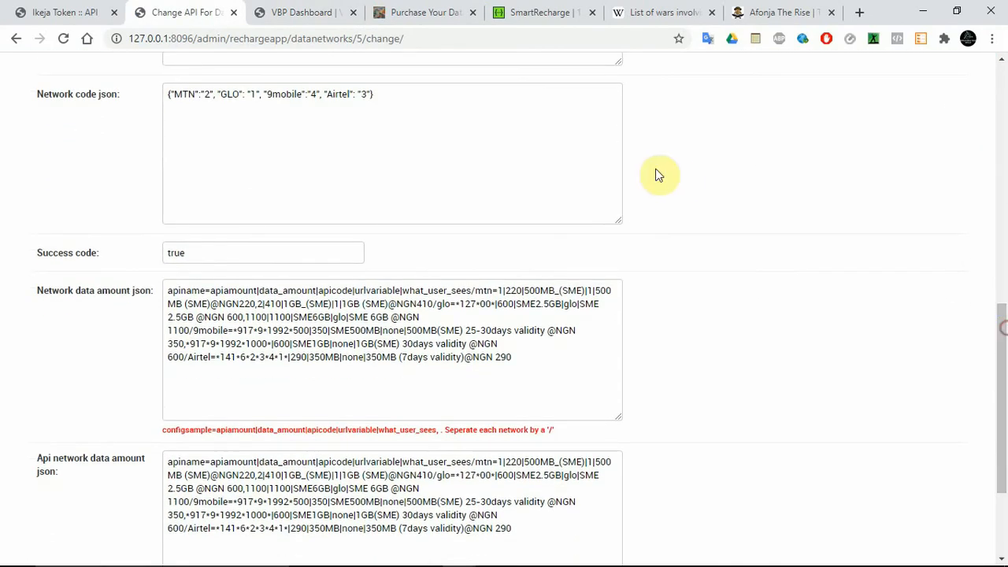
{"action": "double_click", "coordinate": [295, 304]}
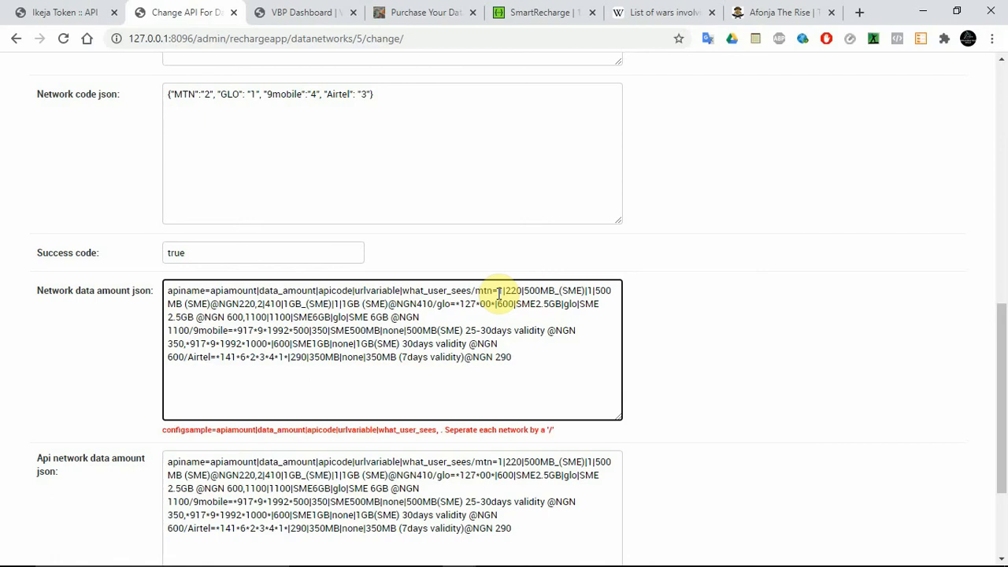
{"action": "left_click_drag", "start_coordinate": [1002, 348], "coordinate": [1005, 343]}
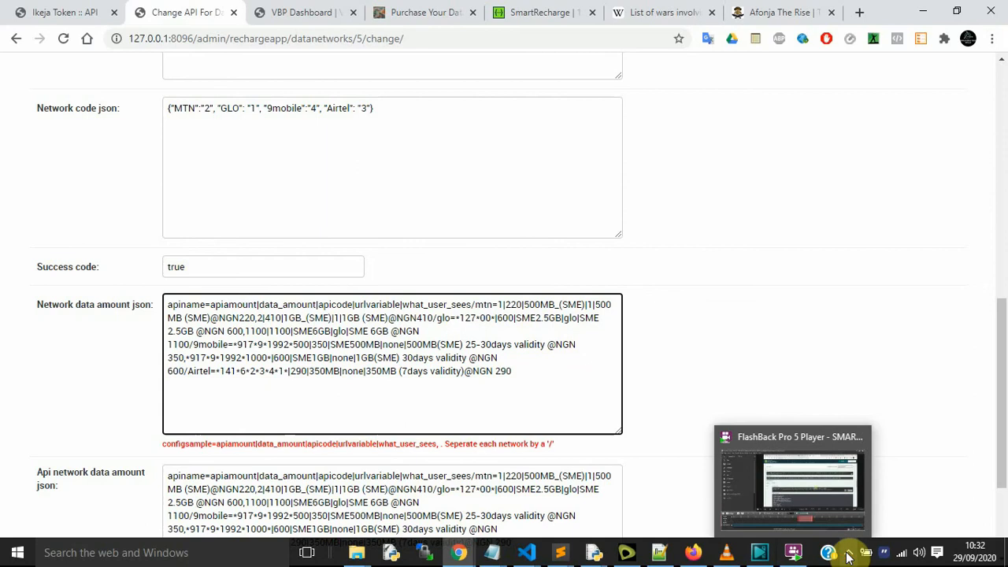
{"action": "left_click", "coordinate": [849, 556]}
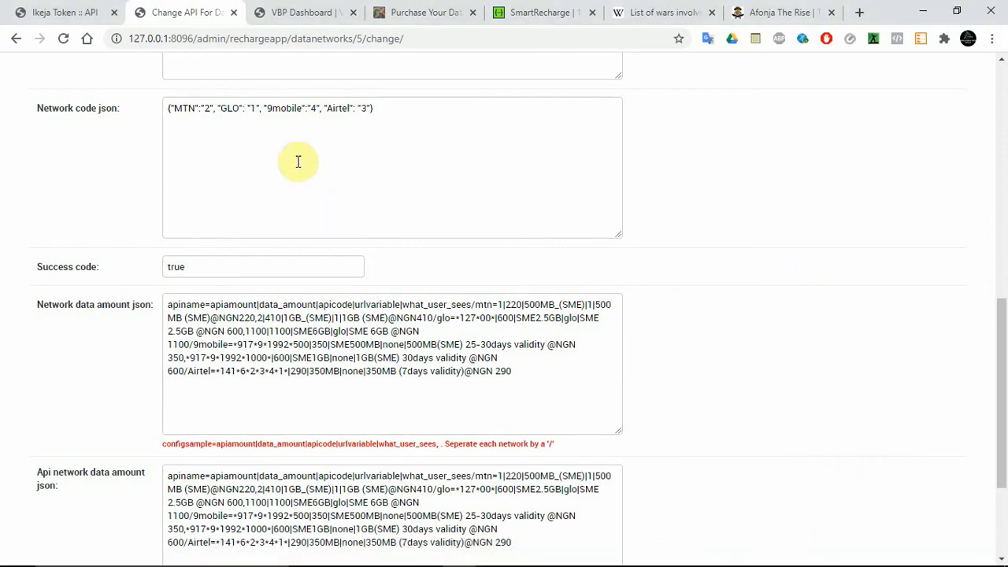
Step: In the Network code json, set the MTN code to "MTN" and the GLO code to "GLO"
{"action": "double_click", "coordinate": [183, 108]}
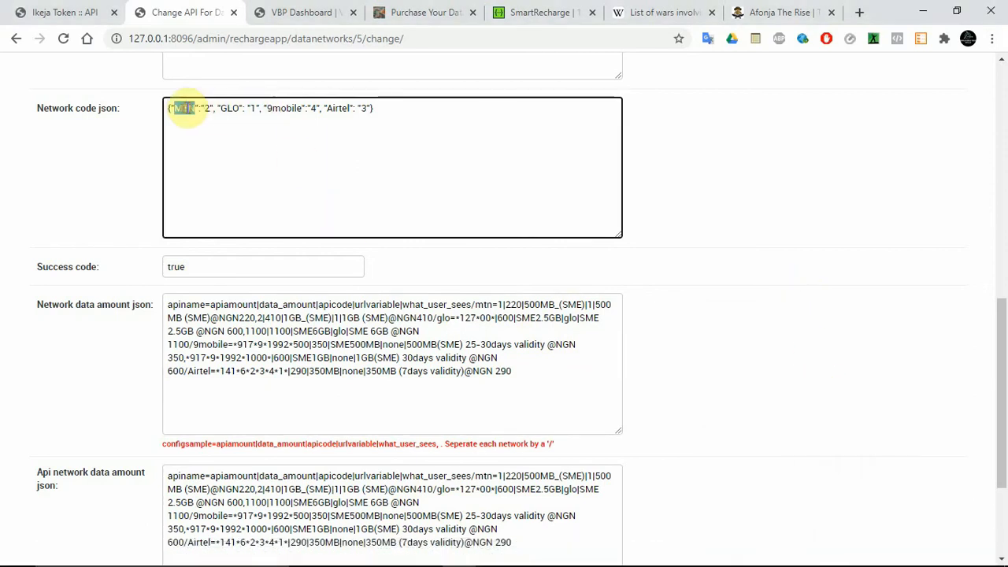
{"action": "left_click", "coordinate": [210, 108]}
{"action": "key", "text": "BackSpace"}
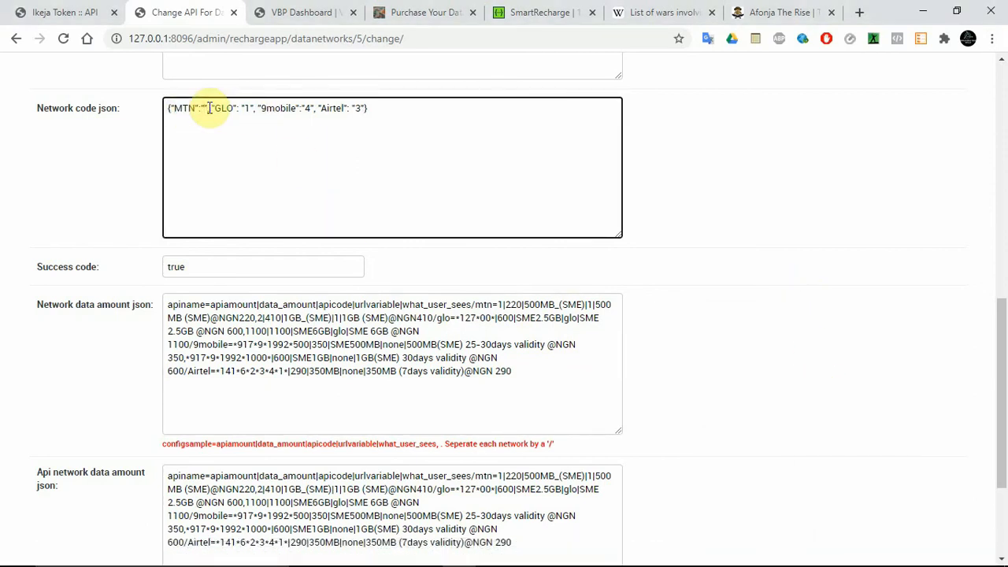
{"action": "type", "text": "MTN"}
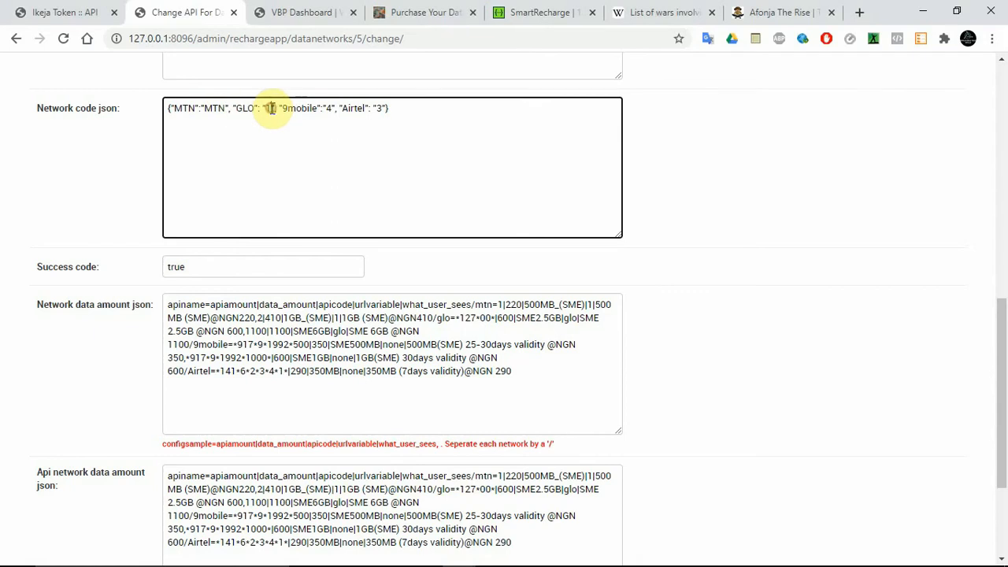
{"action": "key", "text": "BackSpace"}
{"action": "type", "text": "v"}
{"action": "key", "text": "BackSpace"}
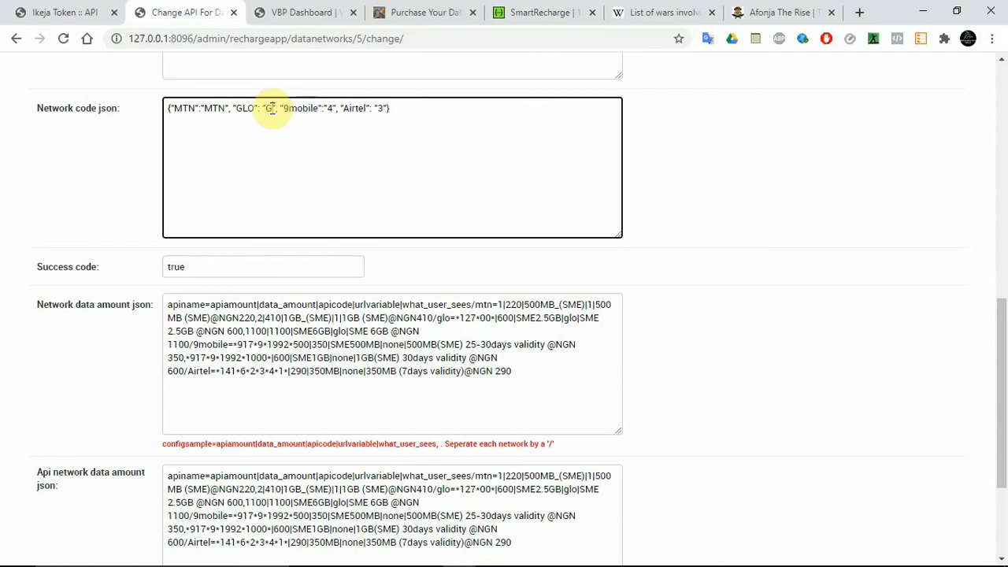
{"action": "type", "text": "GLO"}
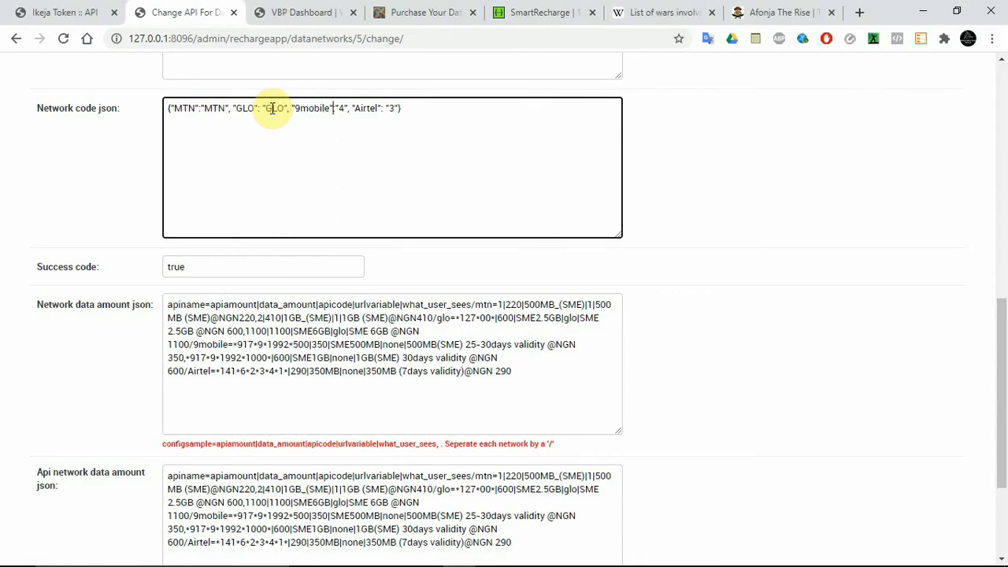
Step: Set the 9mobile code to "9mobile" and the Airtel code to "Airtel" in the Network code json
{"action": "key", "text": "BackSpace"}
{"action": "type", "text": "9mobile"}
{"action": "key", "text": "ctrl+Right"}
{"action": "key", "text": "ctrl+Right"}
{"action": "key", "text": "ctrl+Right"}
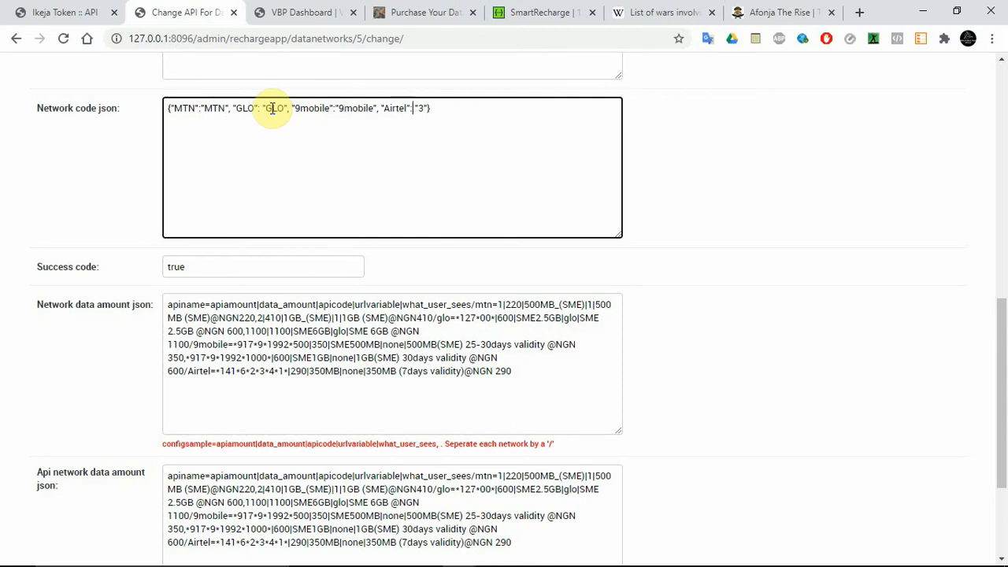
{"action": "key", "text": "BackSpace"}
{"action": "type", "text": "Airtel"}
Step: In the Network data amount json, check the field order against the Api url and set the first MTN plan's apiamount to 200
{"action": "mouse_move", "coordinate": [1003, 366]}
{"action": "left_mouse_down"}
{"action": "mouse_move", "coordinate": [1005, 393]}
{"action": "mouse_move", "coordinate": [1005, 378]}
{"action": "left_mouse_up"}
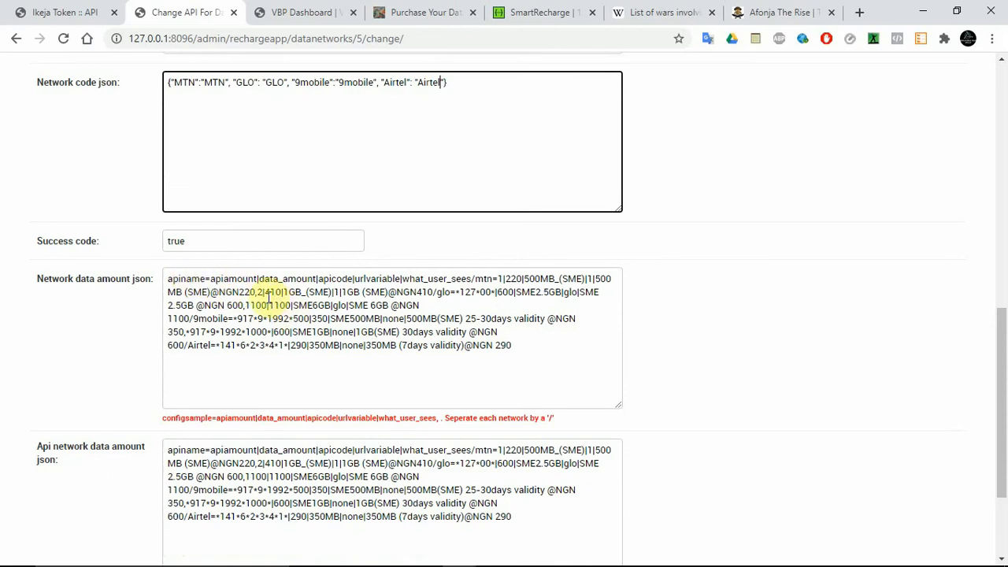
{"action": "double_click", "coordinate": [225, 277]}
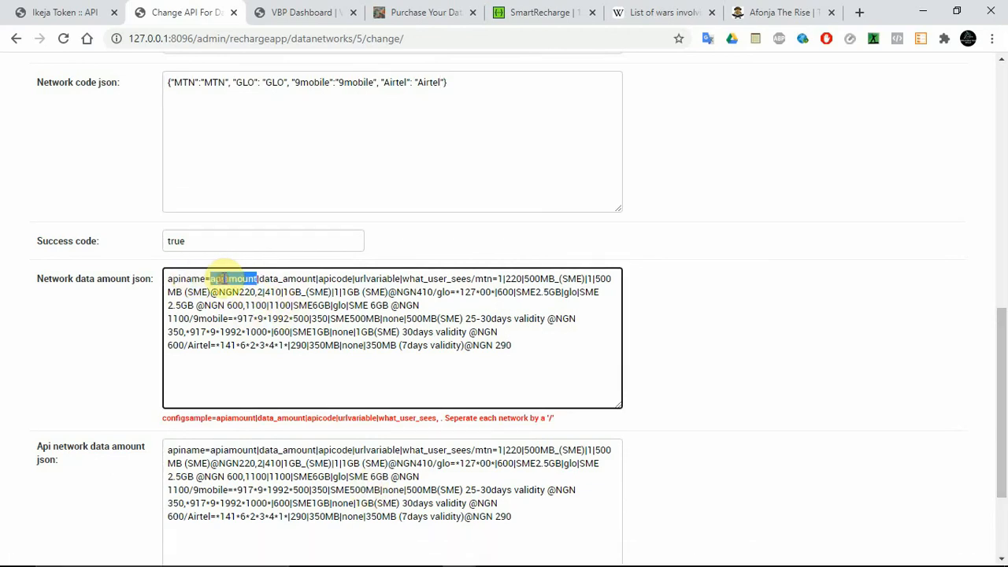
{"action": "double_click", "coordinate": [269, 281]}
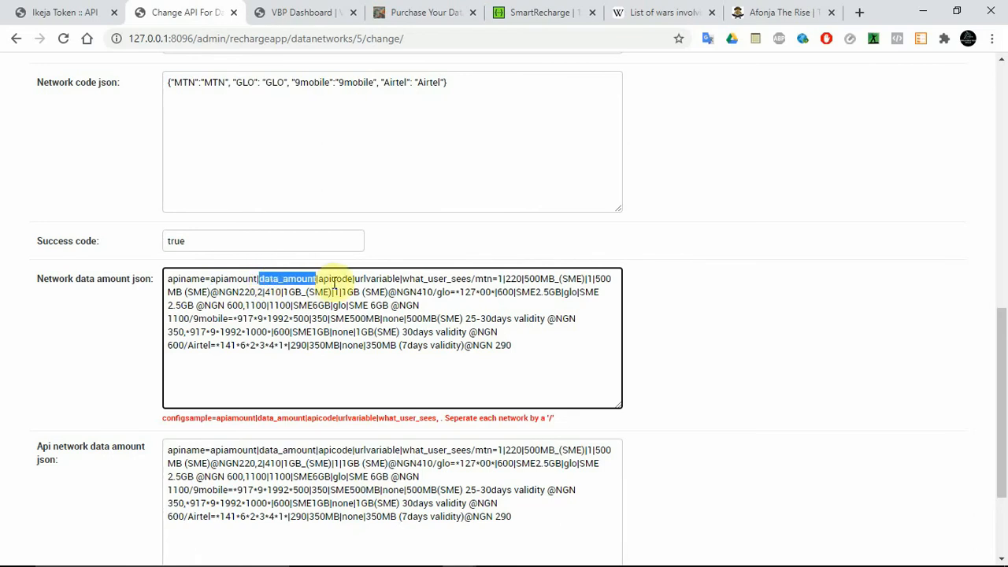
{"action": "left_click", "coordinate": [293, 279]}
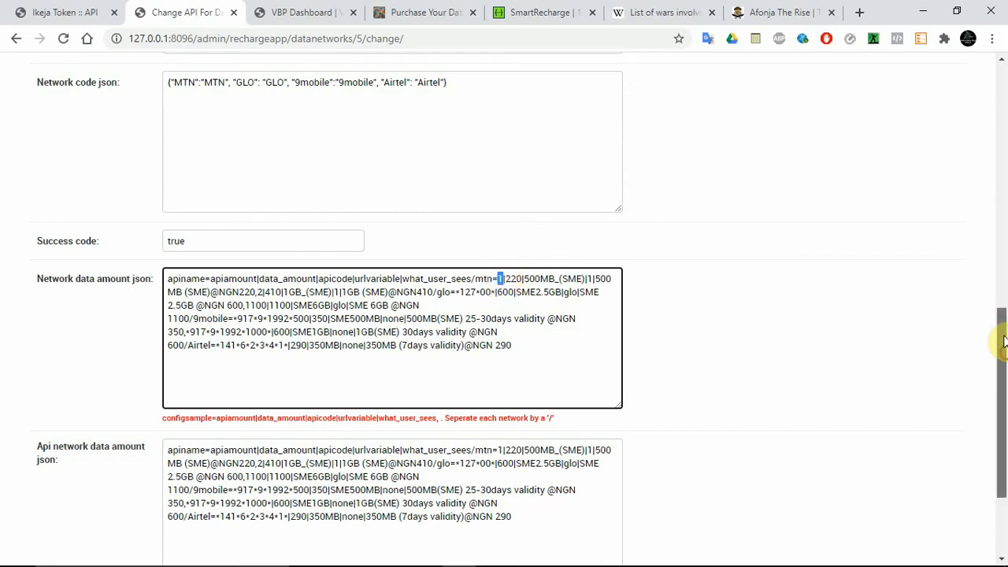
{"action": "left_click_drag", "start_coordinate": [1001, 337], "coordinate": [1005, 159]}
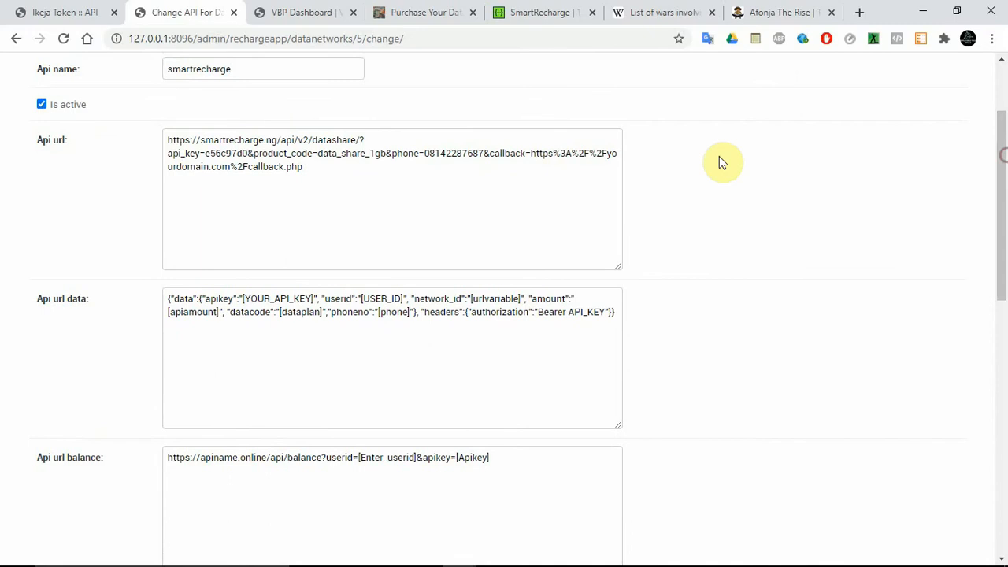
{"action": "left_click_drag", "start_coordinate": [1001, 197], "coordinate": [1001, 400]}
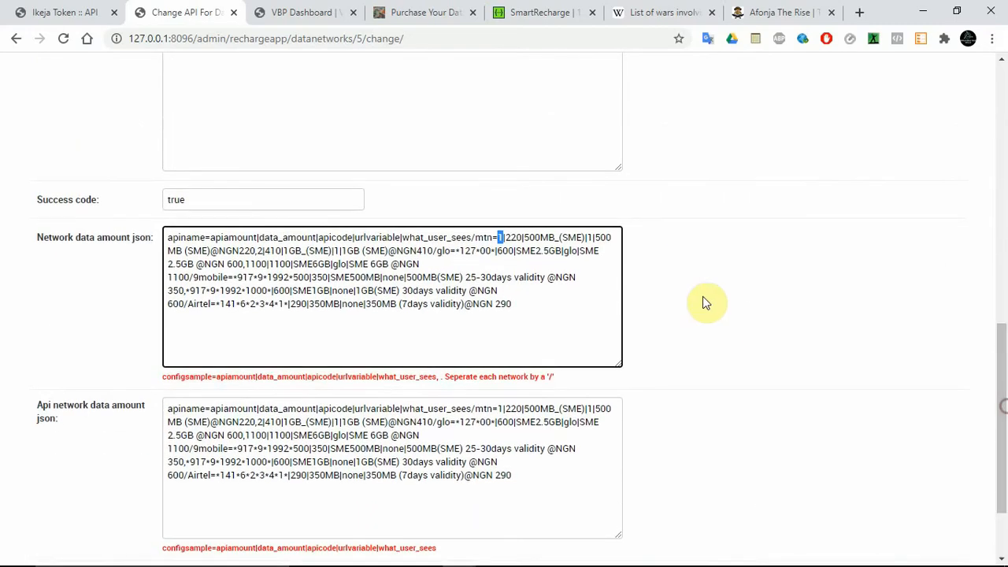
{"action": "key", "text": "BackSpace"}
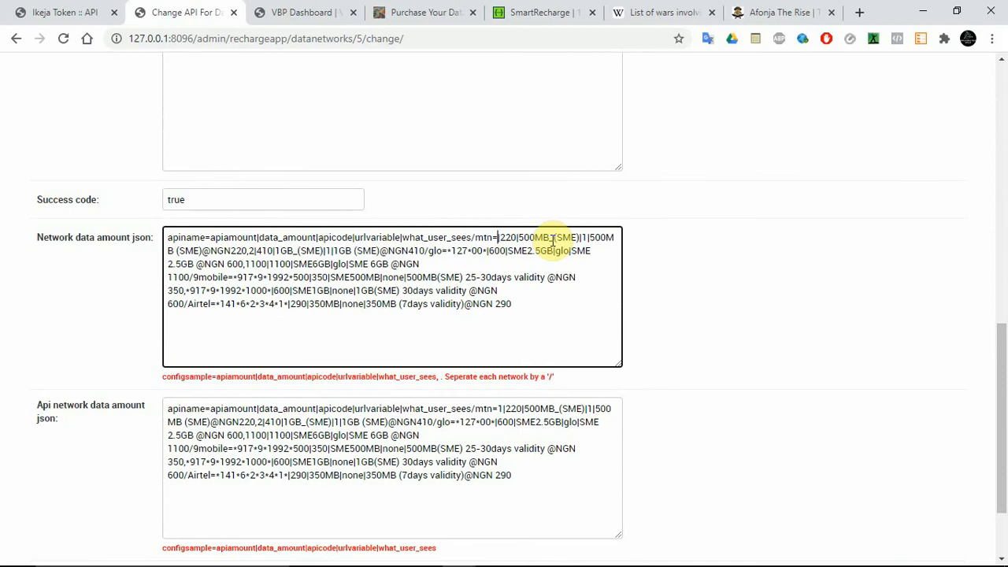
{"action": "type", "text": "mt"}
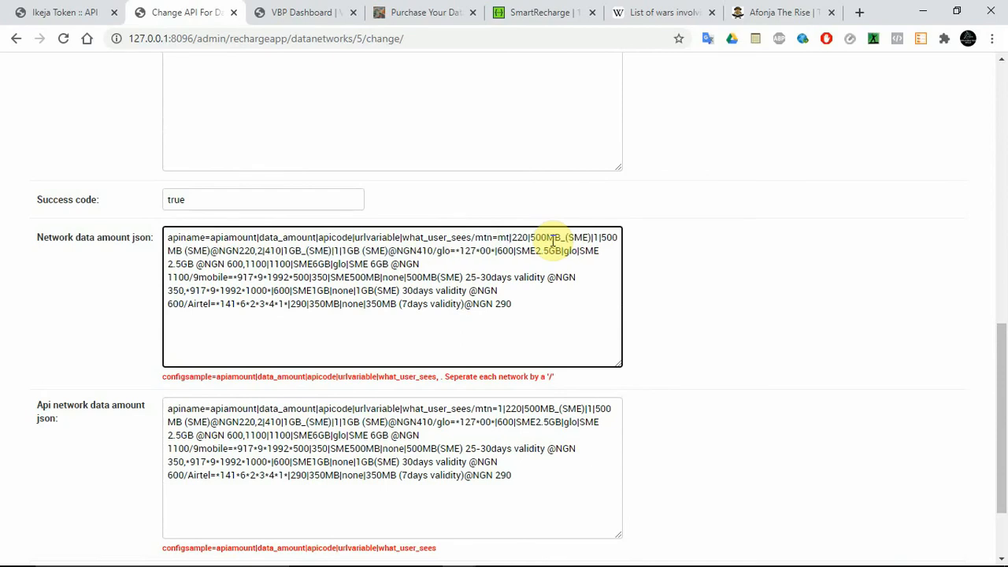
{"action": "key", "text": "BackSpace"}
{"action": "key", "text": "BackSpace"}
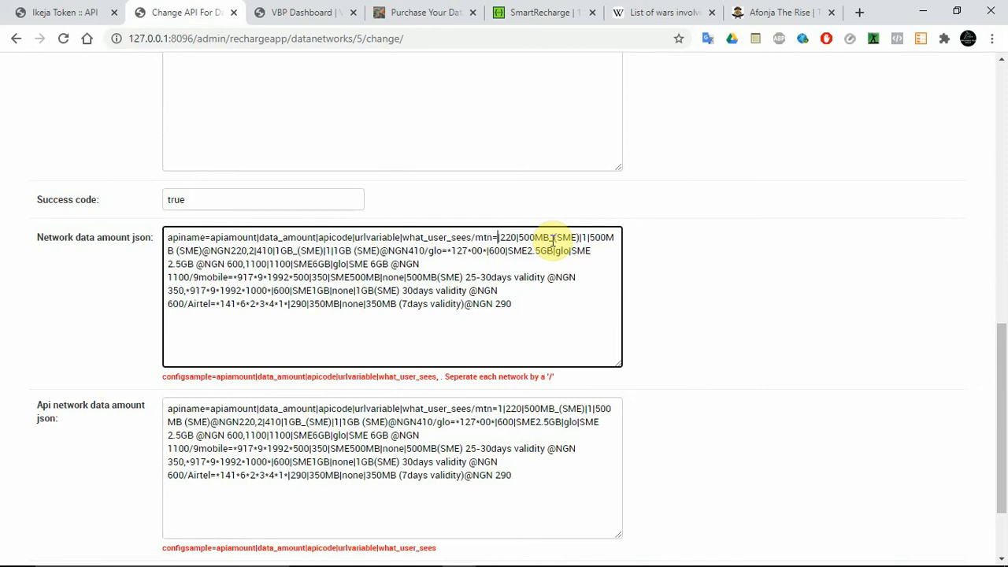
{"action": "type", "text": "200"}
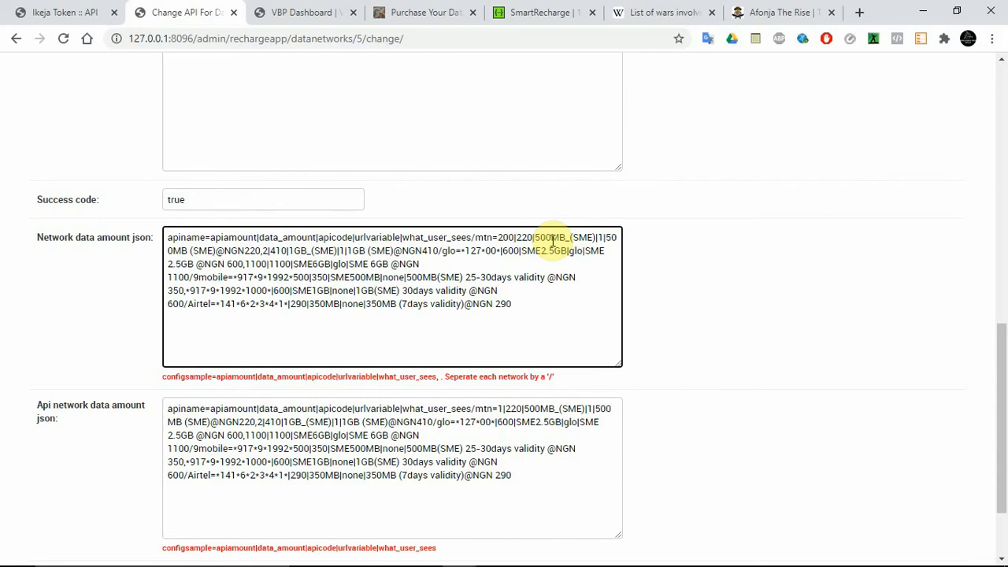
Step: Compare the first MTN plan's data_amount and apicode entries with the product_code parameter in the Api url
{"action": "key", "text": "Right"}
{"action": "key", "text": "Right"}
{"action": "key", "text": "Right"}
{"action": "key", "text": "Right"}
{"action": "key", "text": "shift+Right"}
{"action": "key", "text": "shift+Right"}
{"action": "key", "text": "shift+Right"}
{"action": "key", "text": "shift+Right"}
{"action": "key", "text": "shift+Right"}
{"action": "key", "text": "shift+Right"}
{"action": "key", "text": "shift+Right"}
{"action": "key", "text": "shift+Right"}
{"action": "key", "text": "shift+Right"}
{"action": "key", "text": "shift+Right"}
{"action": "key", "text": "shift+Right"}
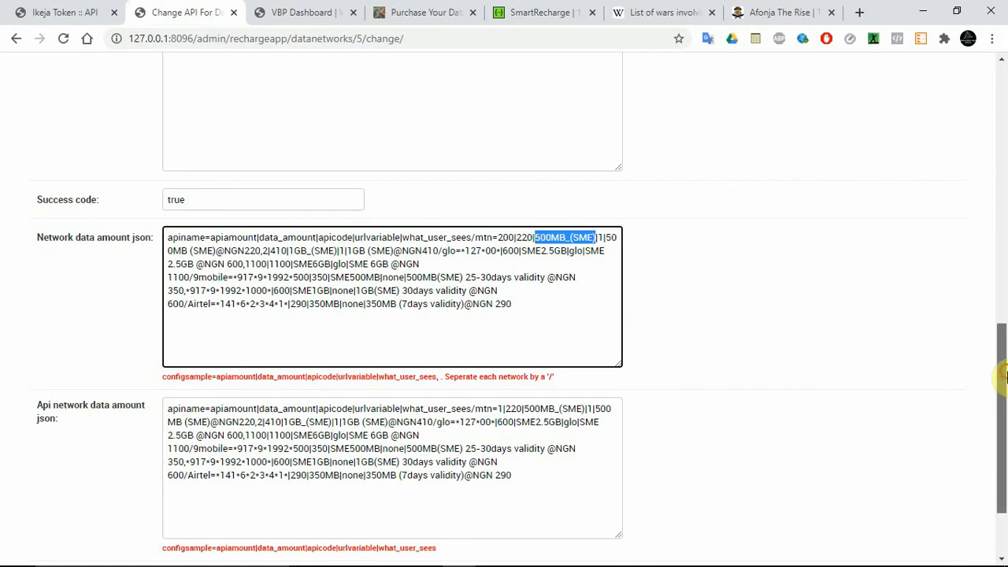
{"action": "left_click_drag", "start_coordinate": [1004, 330], "coordinate": [1003, 188]}
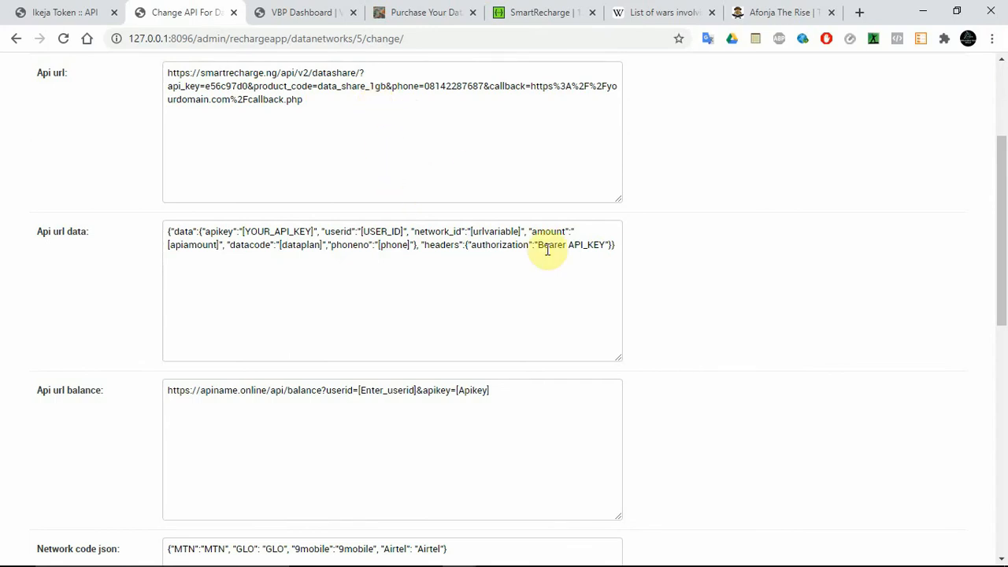
{"action": "scroll", "coordinate": [547, 249], "scroll_direction": "down", "scroll_amount": 4}
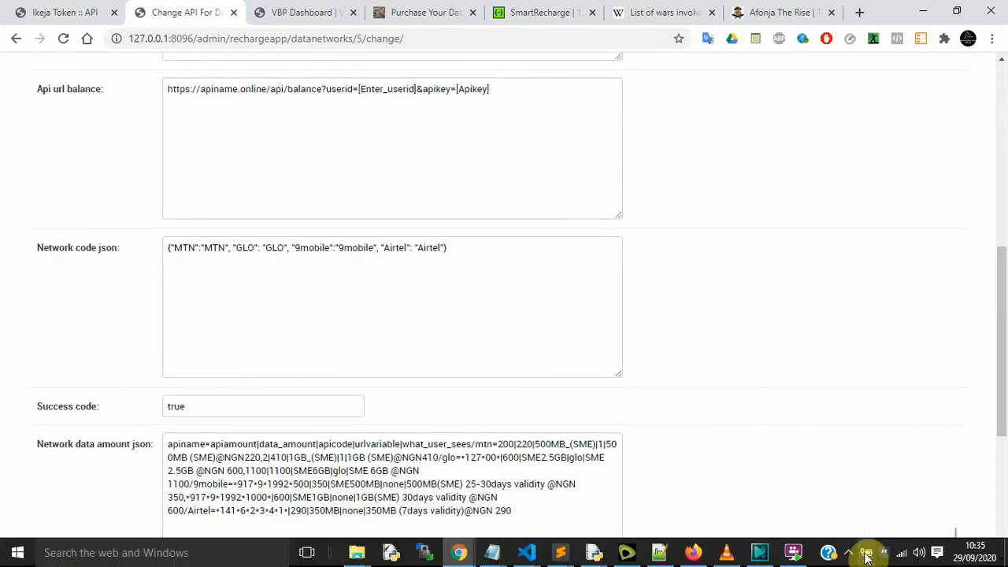
{"action": "left_click", "coordinate": [848, 559]}
{"action": "left_click", "coordinate": [779, 282]}
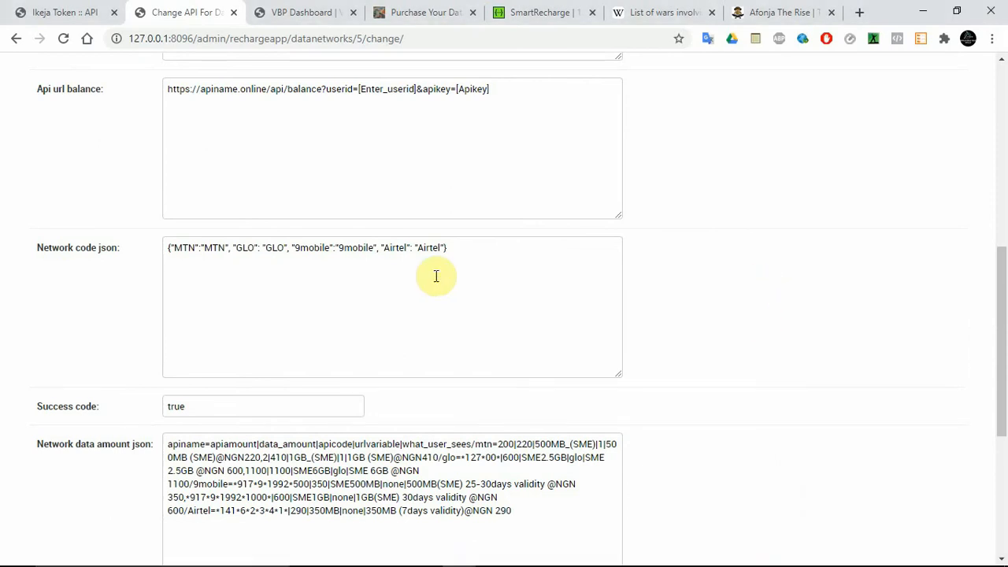
{"action": "left_click", "coordinate": [549, 445]}
{"action": "double_click", "coordinate": [549, 445]}
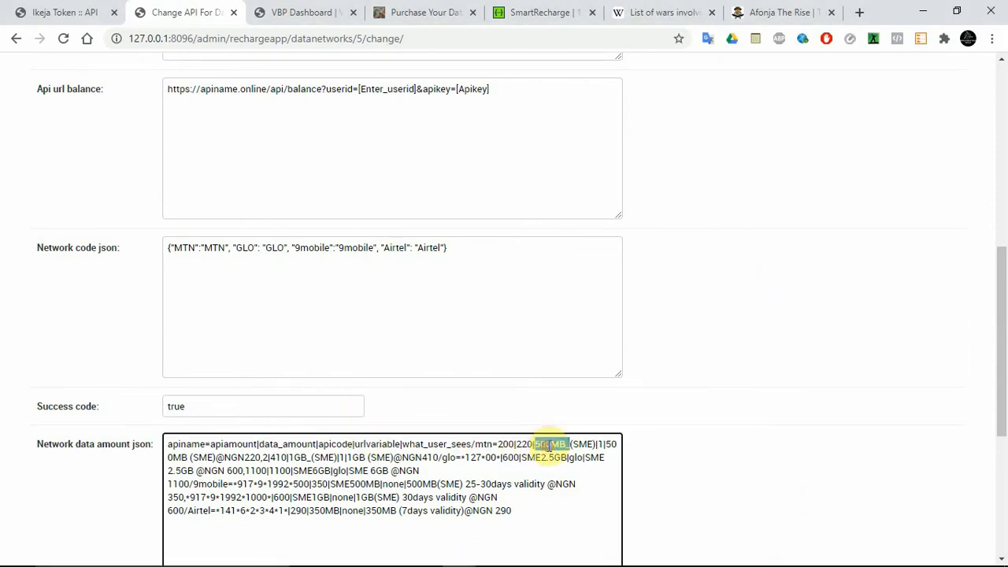
Step: Switch to the SmartRecharge documentation on SwaggerHub and copy data_share_1g from the product_code in the datashare curl request
{"action": "left_click", "coordinate": [546, 11]}
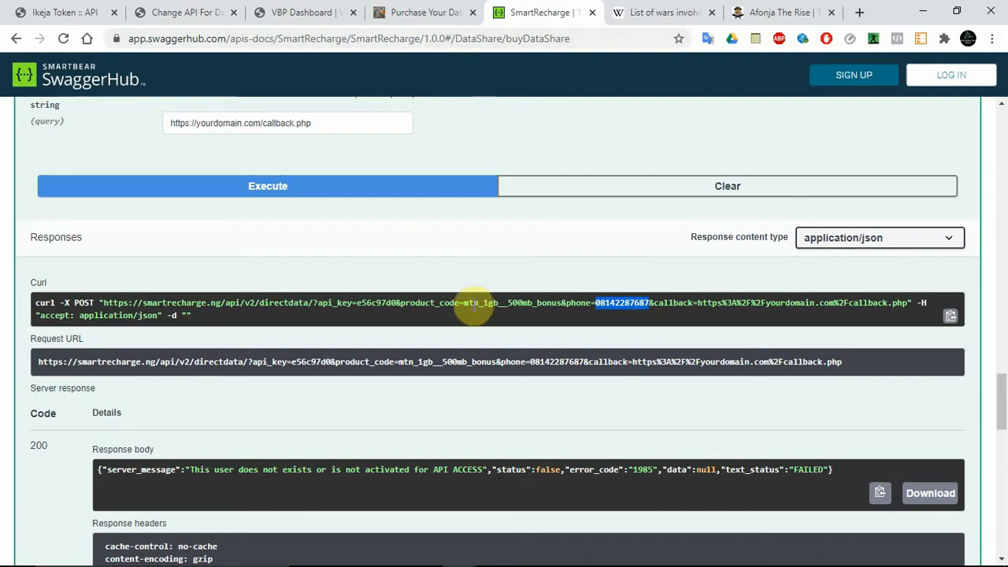
{"action": "left_click_drag", "start_coordinate": [464, 304], "coordinate": [518, 304]}
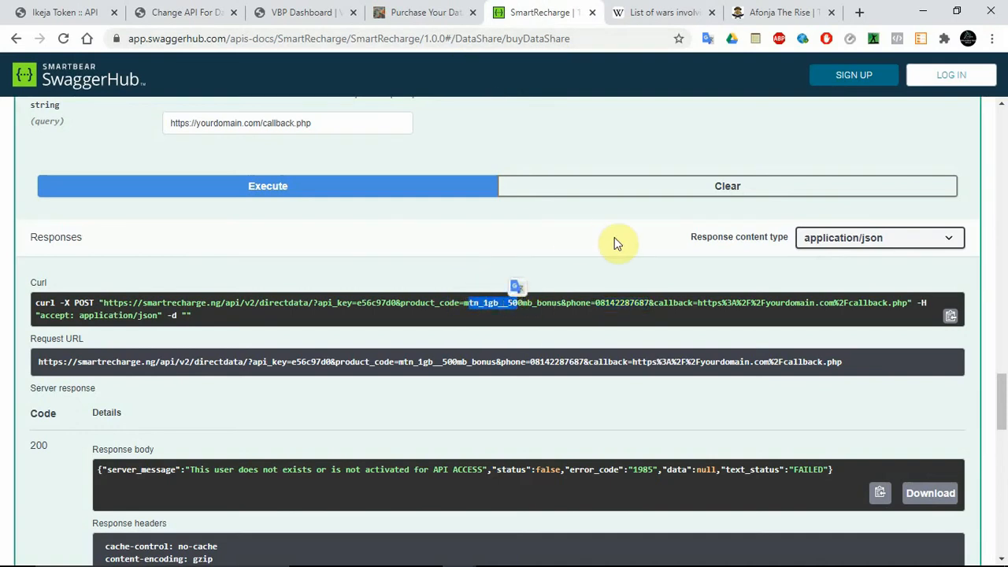
{"action": "left_click_drag", "start_coordinate": [1006, 386], "coordinate": [1006, 263]}
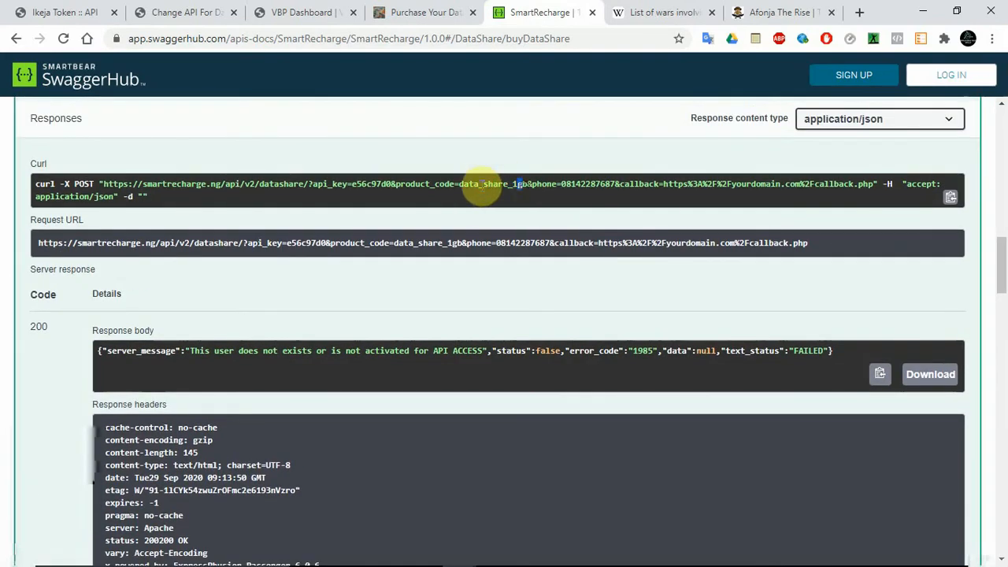
{"action": "double_click", "coordinate": [475, 186]}
{"action": "key", "text": "ctrl+c"}
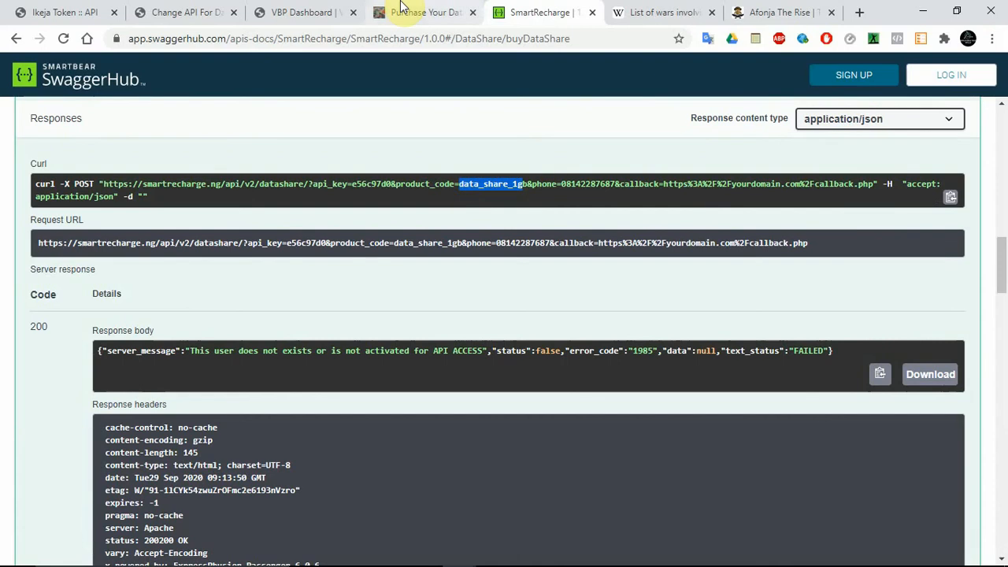
Step: Back in the smartrecharge form, replace the first MTN plan's apicode with data_share_1g in the Network data amount json
{"action": "left_click", "coordinate": [188, 12]}
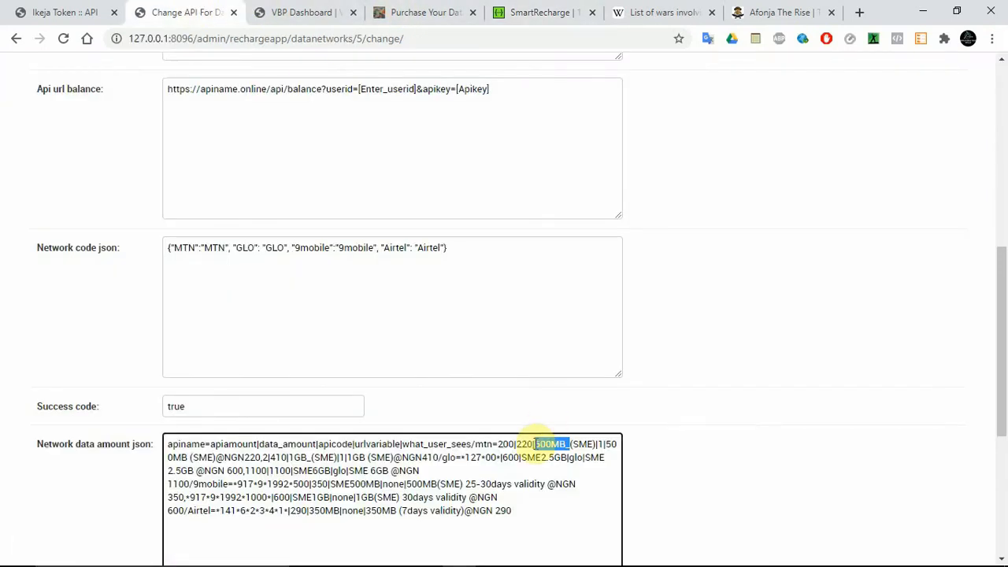
{"action": "left_click", "coordinate": [535, 444]}
{"action": "left_click_drag", "start_coordinate": [536, 445], "coordinate": [598, 446]}
{"action": "key", "text": "ctrl+v"}
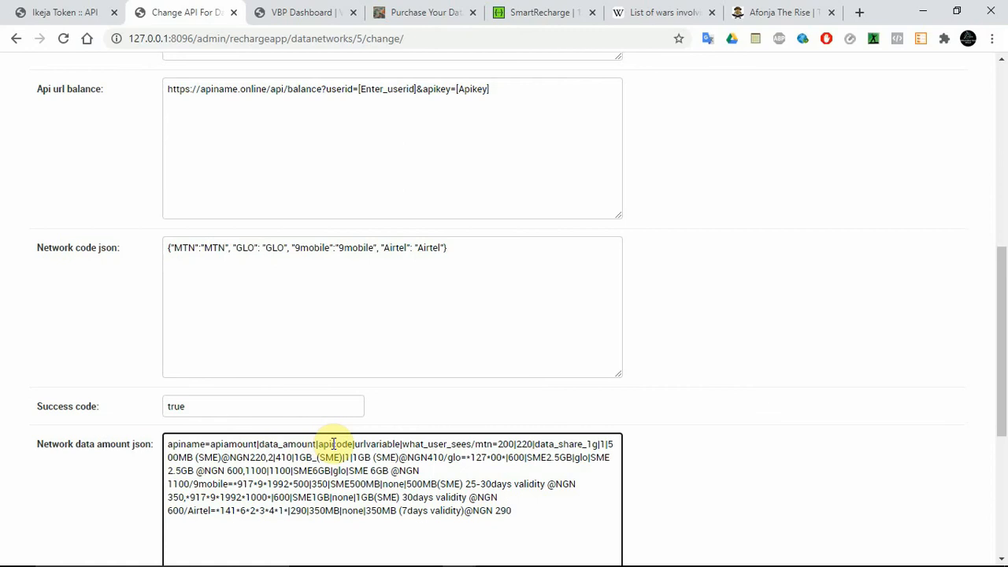
Step: Copy datashare from the Api url and use it as the first MTN plan's urlvariable in the Network data amount json
{"action": "double_click", "coordinate": [376, 446]}
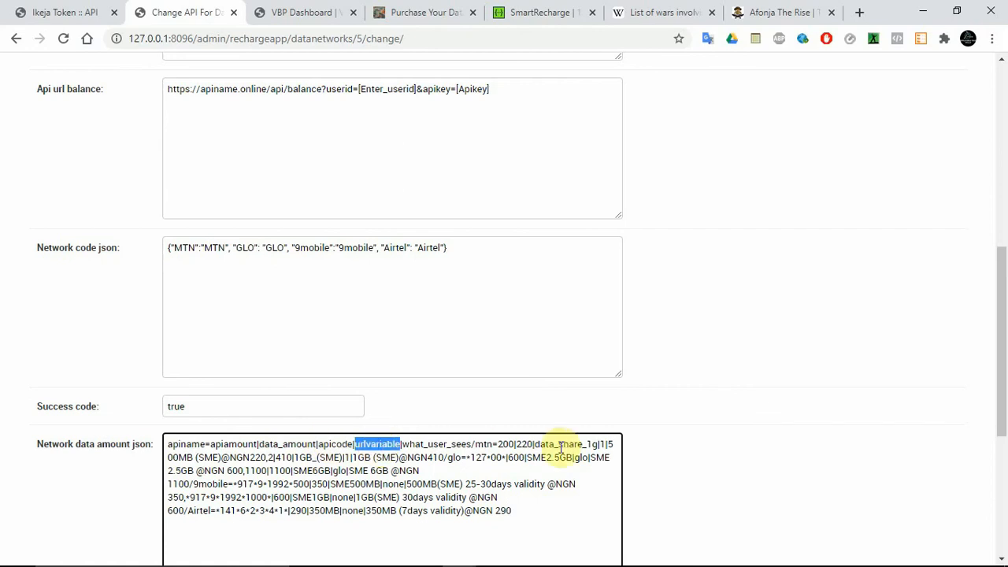
{"action": "left_click_drag", "start_coordinate": [1001, 354], "coordinate": [999, 193]}
{"action": "double_click", "coordinate": [323, 223]}
{"action": "key", "text": "ctrl+c"}
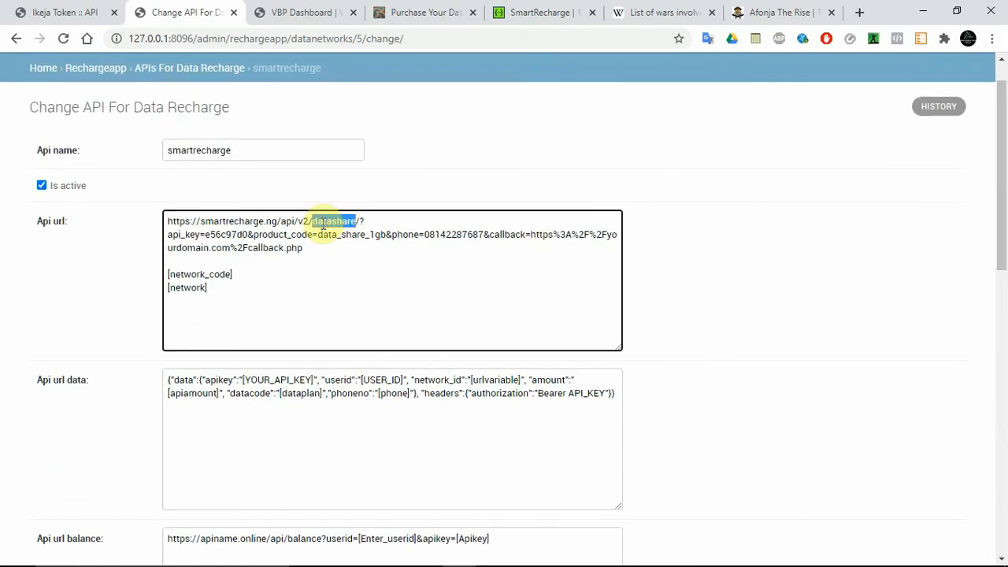
{"action": "left_click_drag", "start_coordinate": [1002, 181], "coordinate": [999, 404]}
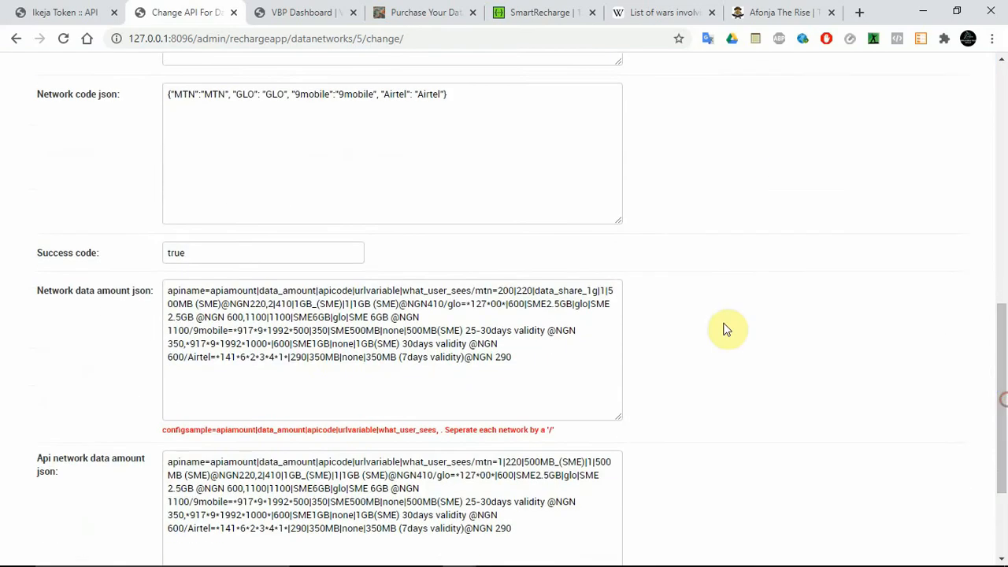
{"action": "left_click", "coordinate": [609, 291]}
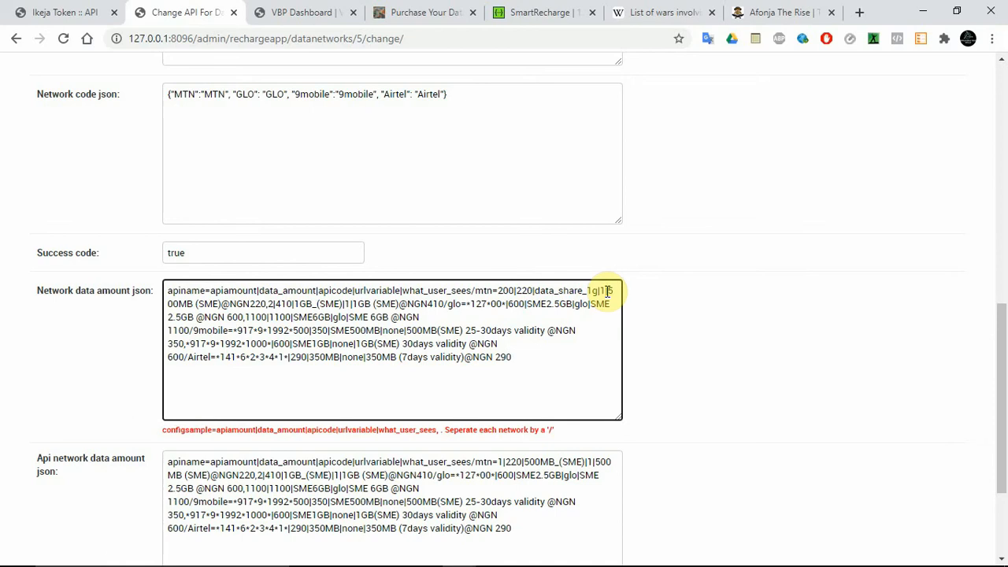
{"action": "key", "text": "BackSpace"}
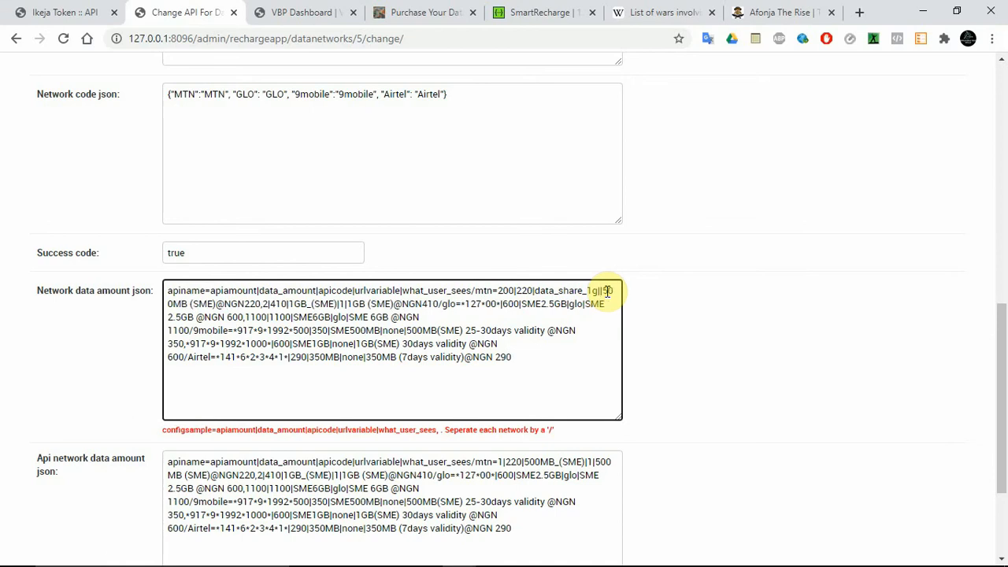
{"action": "key", "text": "ctrl+v"}
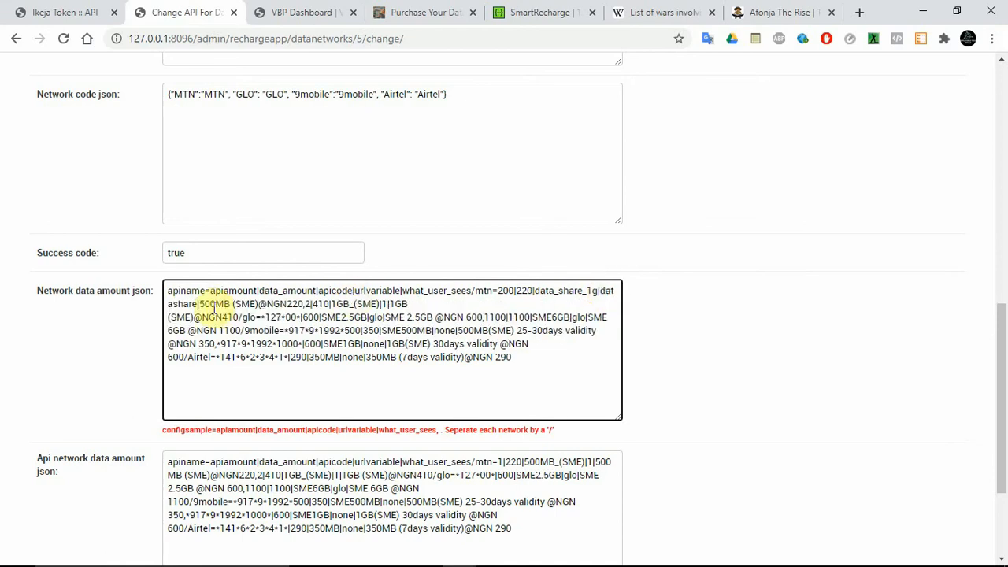
Step: Replace the first MTN plan's what_user_sees text with 1GB MTN SME DATA in the Network data amount json
{"action": "left_click_drag", "start_coordinate": [199, 304], "coordinate": [304, 303]}
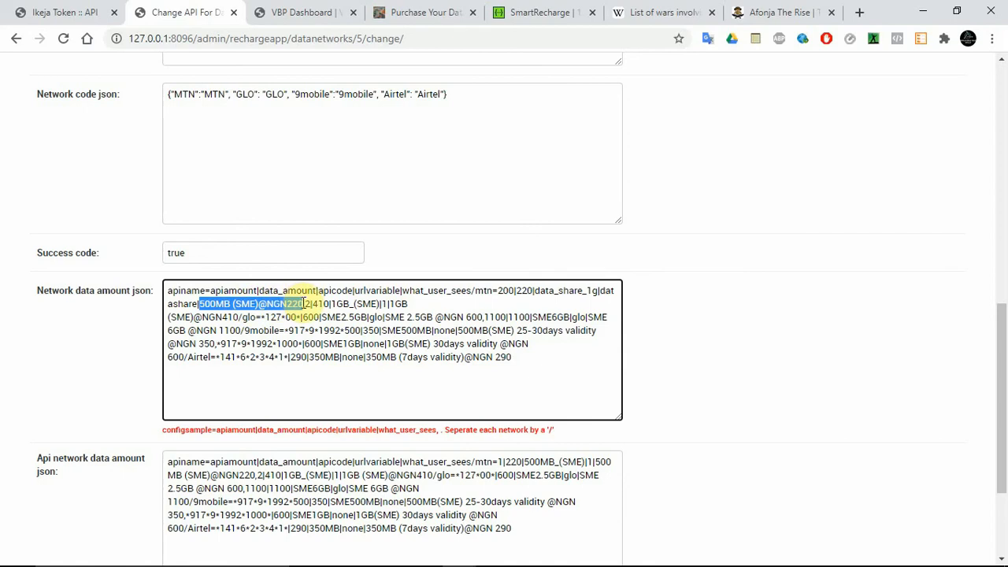
{"action": "type", "text": "1"}
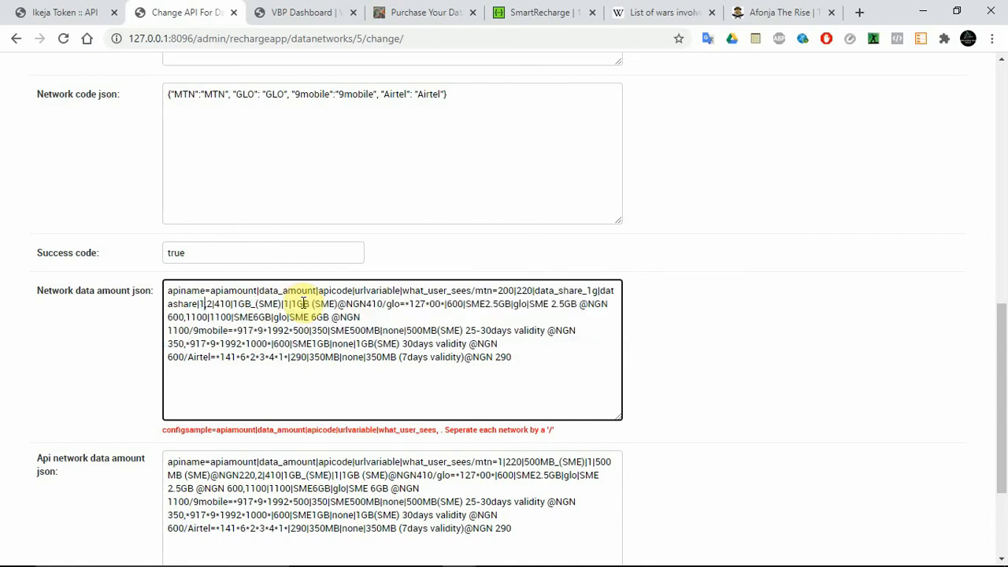
{"action": "type", "text": "GB "}
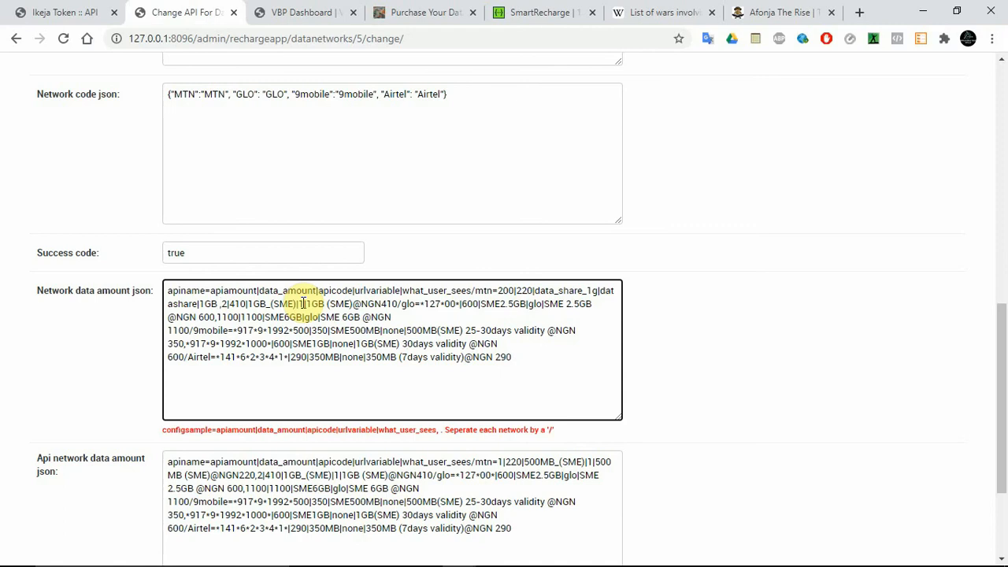
{"action": "type", "text": "DATA|"}
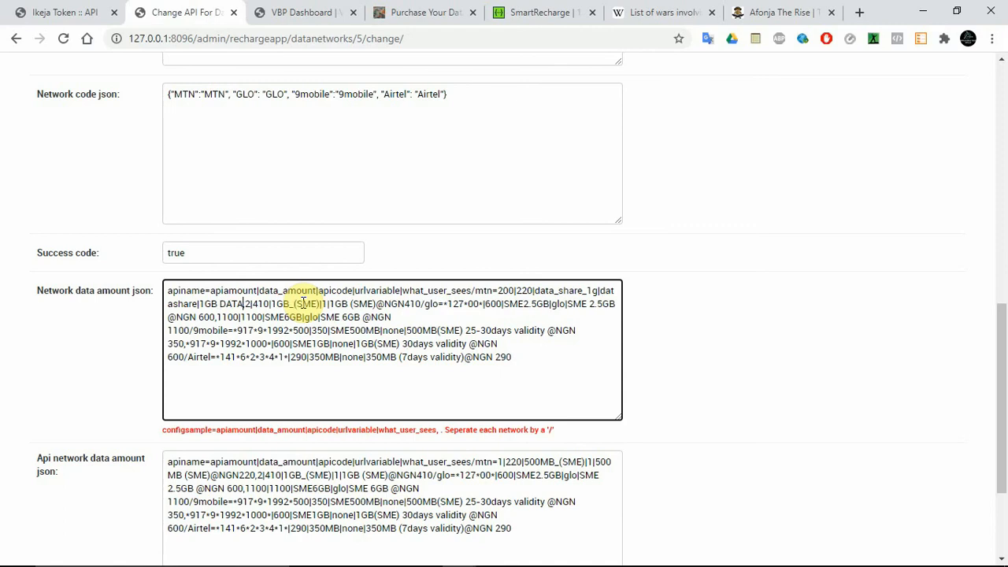
{"action": "type", "text": "SME"}
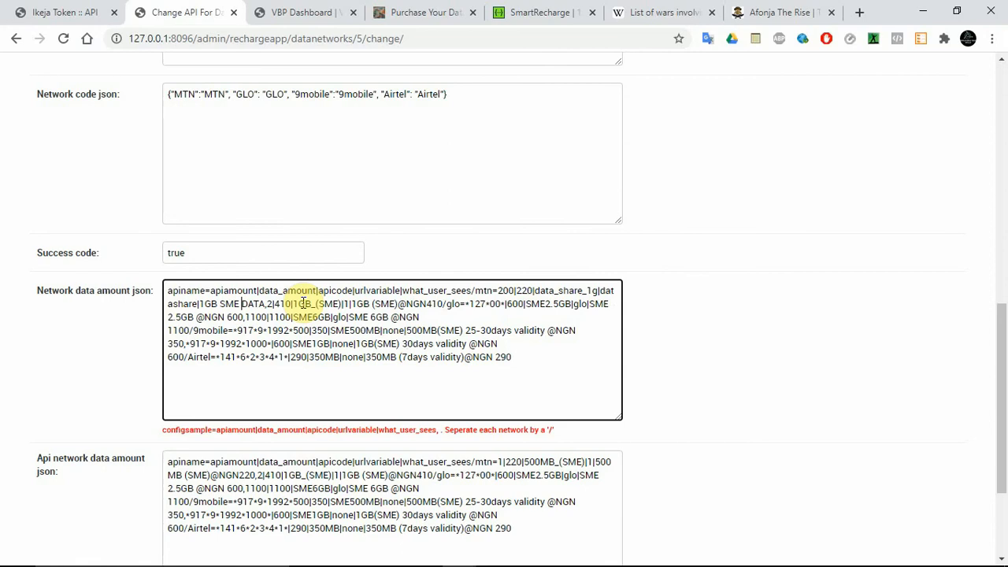
{"action": "key", "text": "Left"}
{"action": "key", "text": "Left"}
{"action": "key", "text": "Left"}
{"action": "key", "text": "Right"}
{"action": "type", "text": "MTN"}
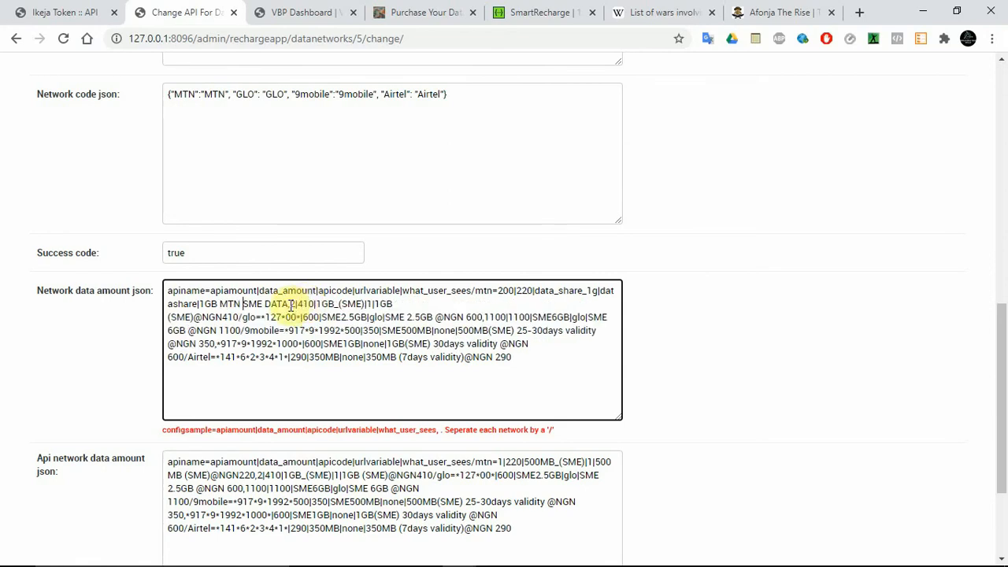
Step: Set the second MTN plan's apiamount to 400, apicode to data_share_2g and urlvariable to datashare
{"action": "left_click", "coordinate": [293, 304]}
{"action": "type", "text": "400"}
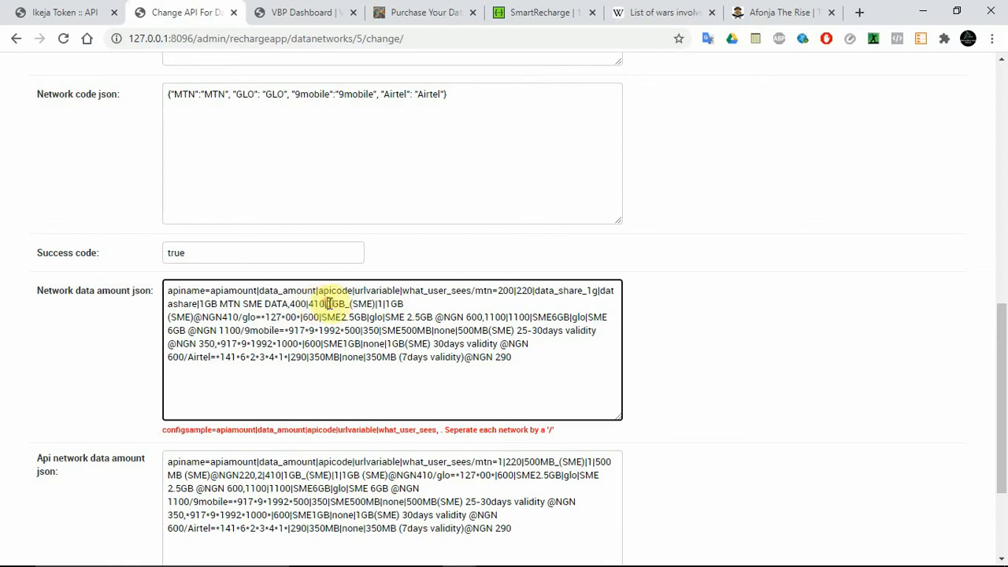
{"action": "left_click_drag", "start_coordinate": [327, 304], "coordinate": [368, 303]}
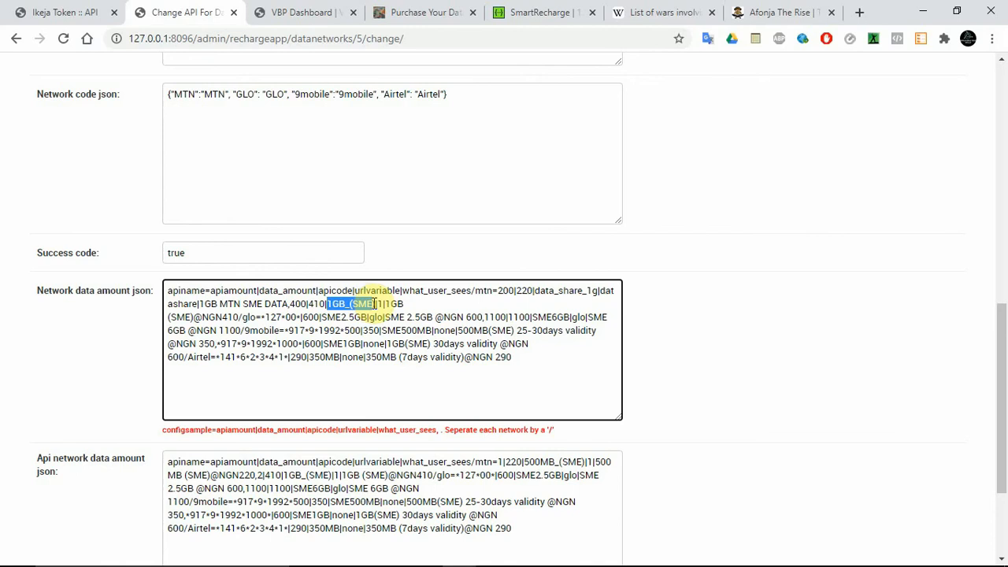
{"action": "left_click_drag", "start_coordinate": [599, 291], "coordinate": [541, 291]}
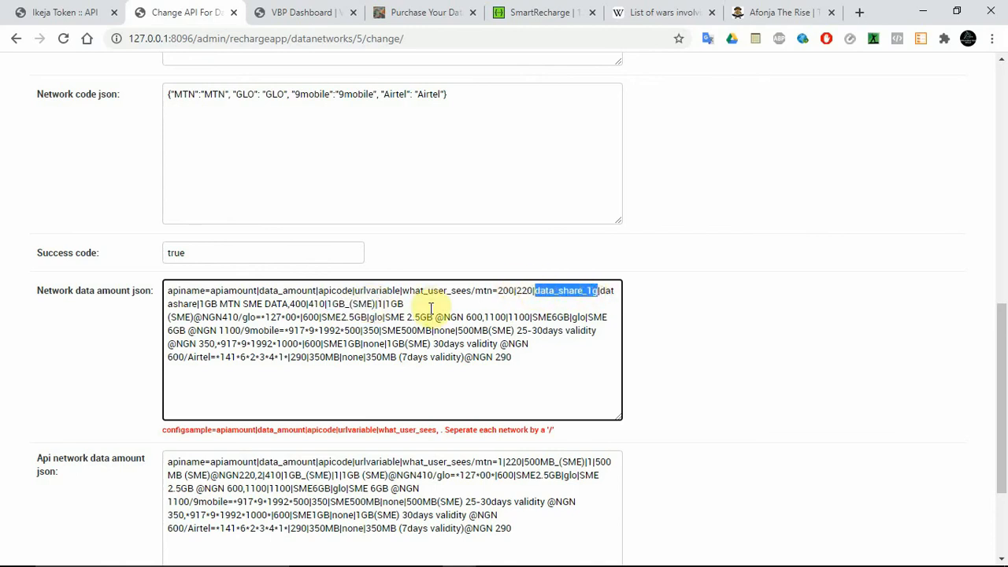
{"action": "left_click_drag", "start_coordinate": [376, 304], "coordinate": [330, 305]}
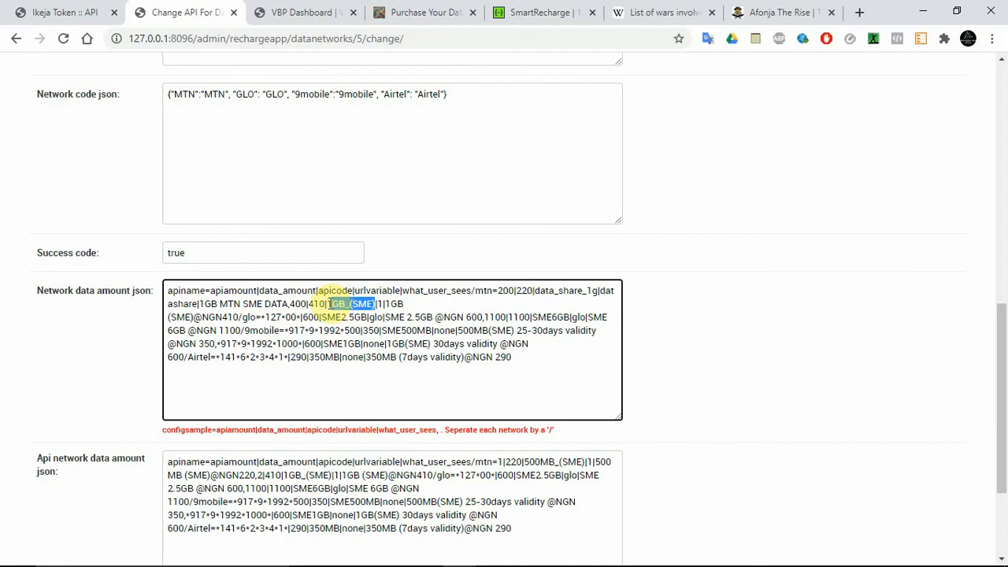
{"action": "type", "text": "data_share_1g"}
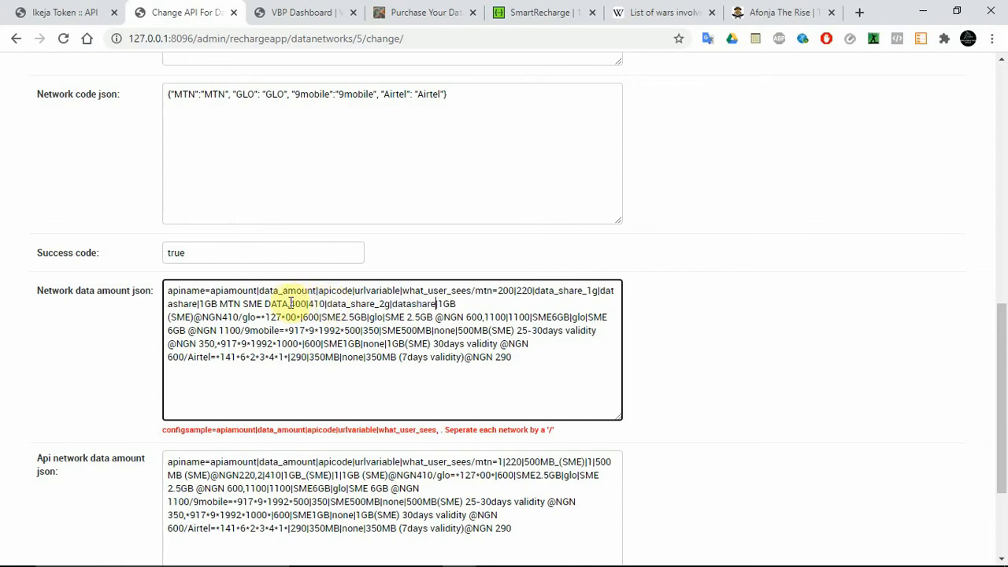
Step: Replace 1GB in the second MTN plan's what_user_sees text with 2GB MTN SME DATA, reusing the first plan's label
{"action": "left_click_drag", "start_coordinate": [289, 304], "coordinate": [203, 304]}
{"action": "key", "text": "ctrl+c"}
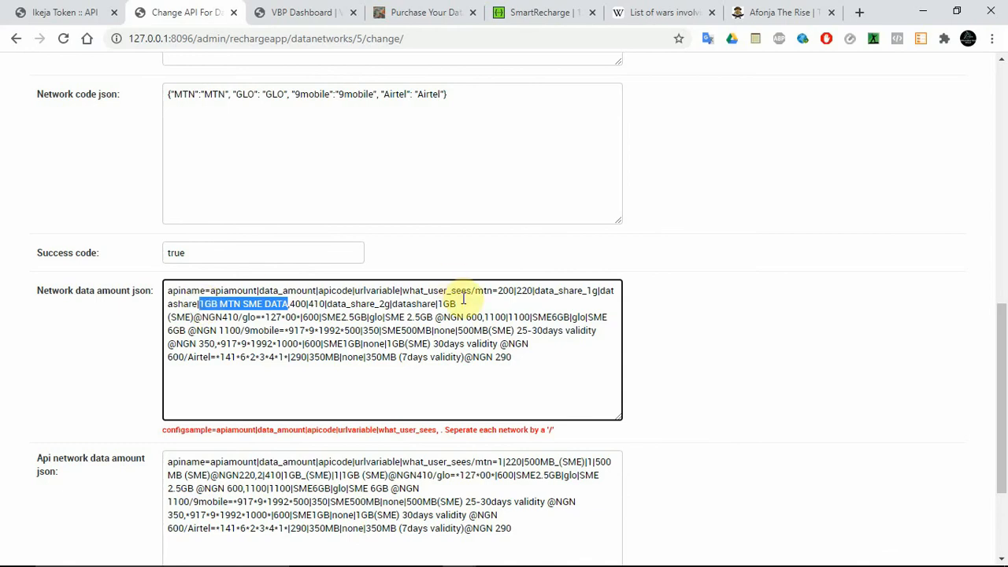
{"action": "left_click_drag", "start_coordinate": [458, 304], "coordinate": [441, 304]}
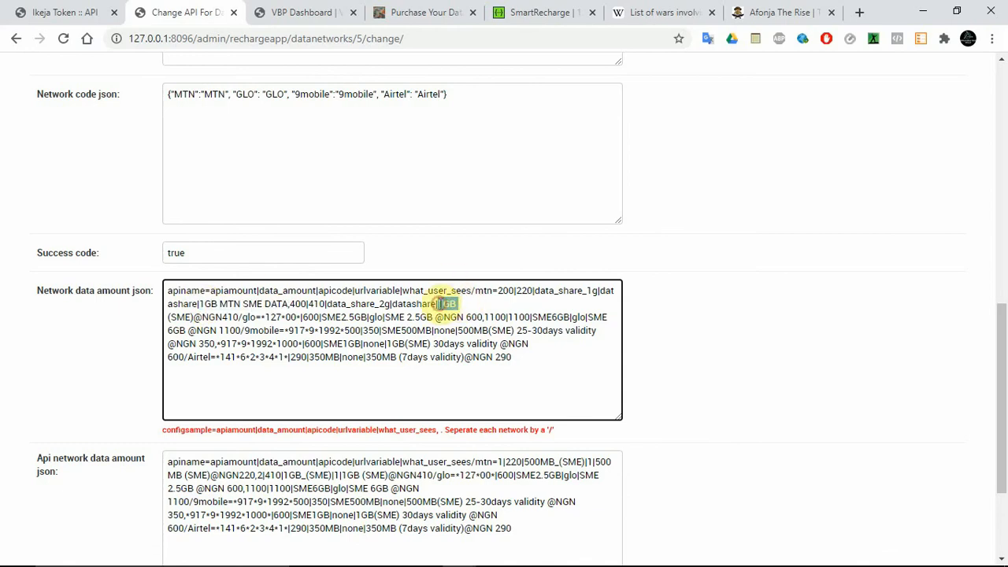
{"action": "key", "text": "ctrl+v"}
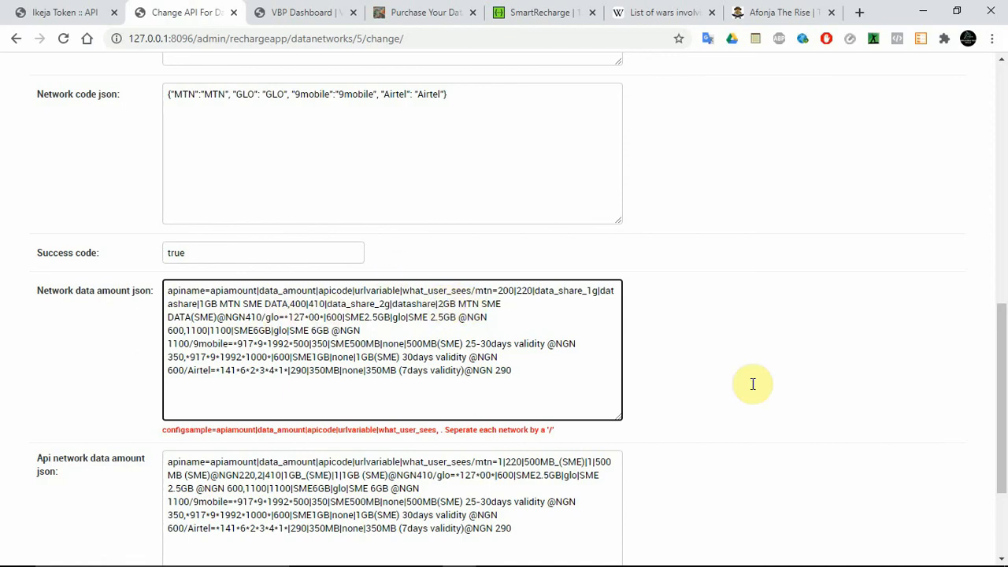
Step: Overwrite the Api network data amount json with the full Network data amount json, and save the smartrecharge record while keeping it open for editing
{"action": "scroll", "coordinate": [1000, 394], "scroll_direction": "down", "scroll_amount": 2}
{"action": "left_click", "coordinate": [449, 179]}
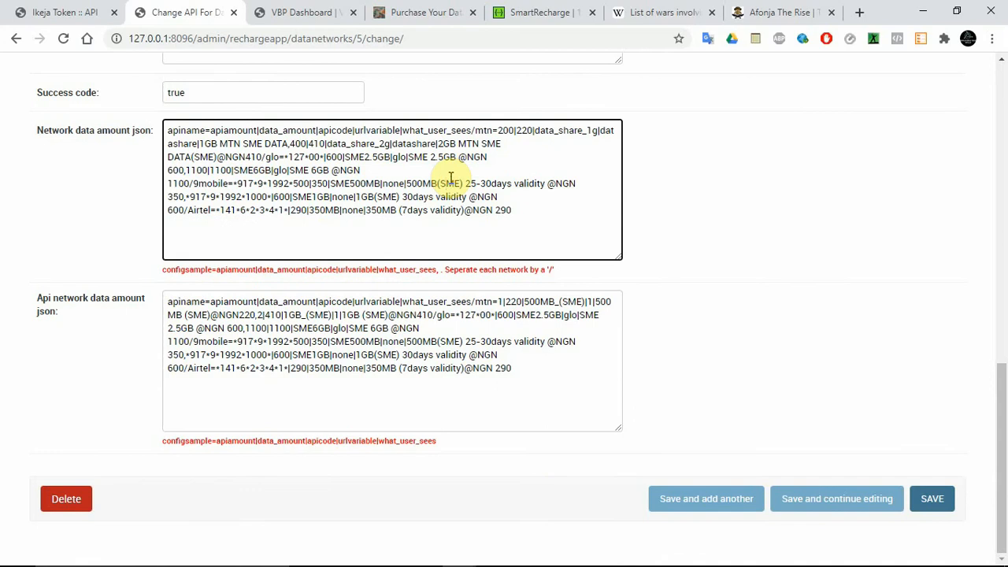
{"action": "key", "text": "ctrl+a"}
{"action": "key", "text": "ctrl+c"}
{"action": "left_click", "coordinate": [394, 327]}
{"action": "key", "text": "ctrl+a"}
{"action": "key", "text": "ctrl+v"}
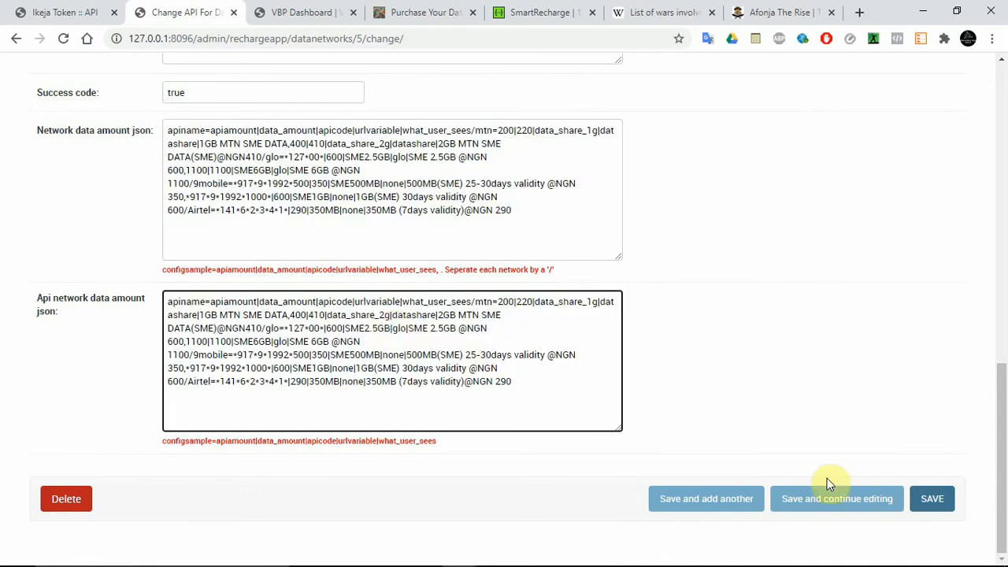
{"action": "left_click", "coordinate": [837, 498]}
Step: Reload the customer data bundle page, close the developer tools, and check the data plans offered for the MTN network
{"action": "left_click", "coordinate": [323, 9]}
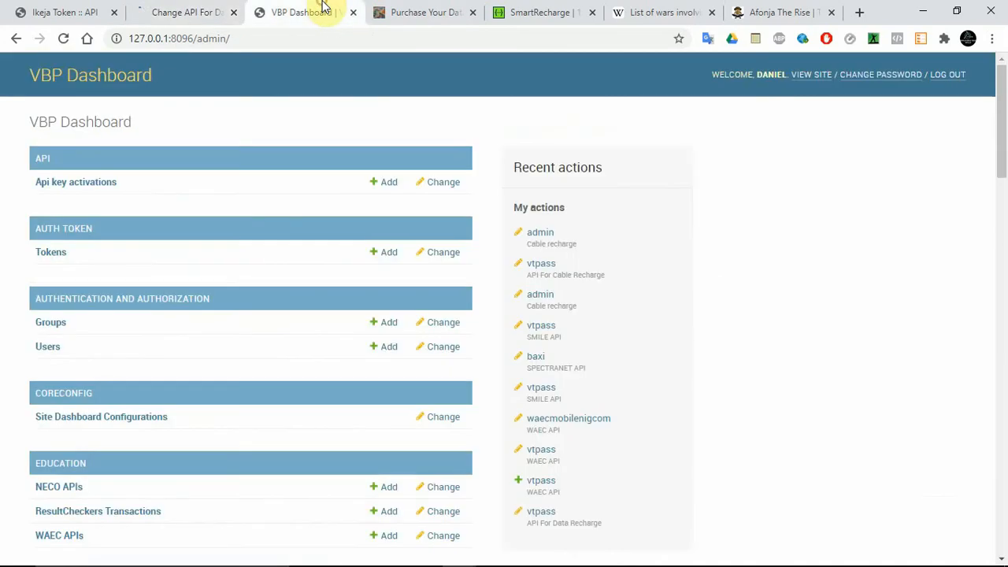
{"action": "left_click", "coordinate": [387, 12]}
{"action": "left_click", "coordinate": [65, 37]}
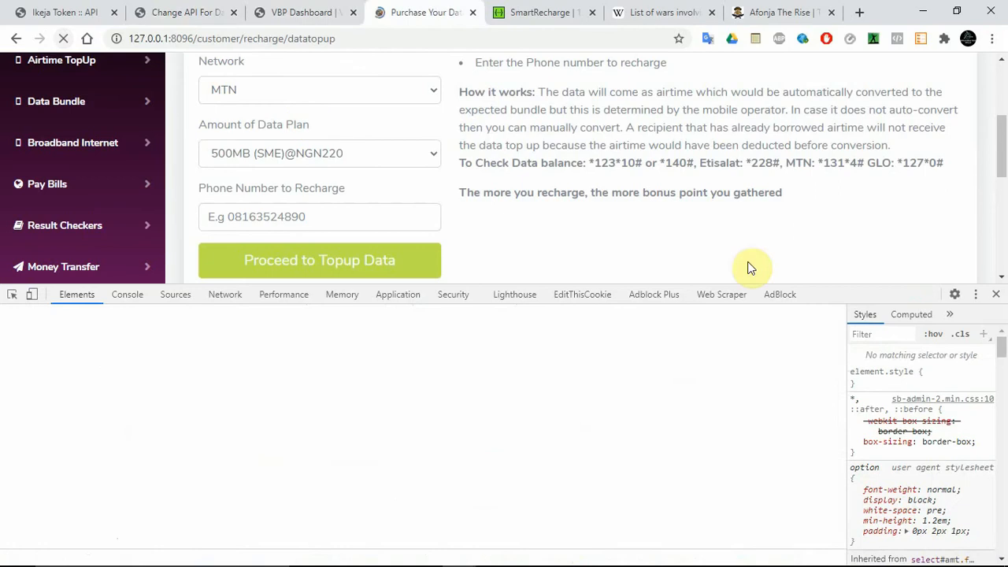
{"action": "left_click", "coordinate": [997, 294]}
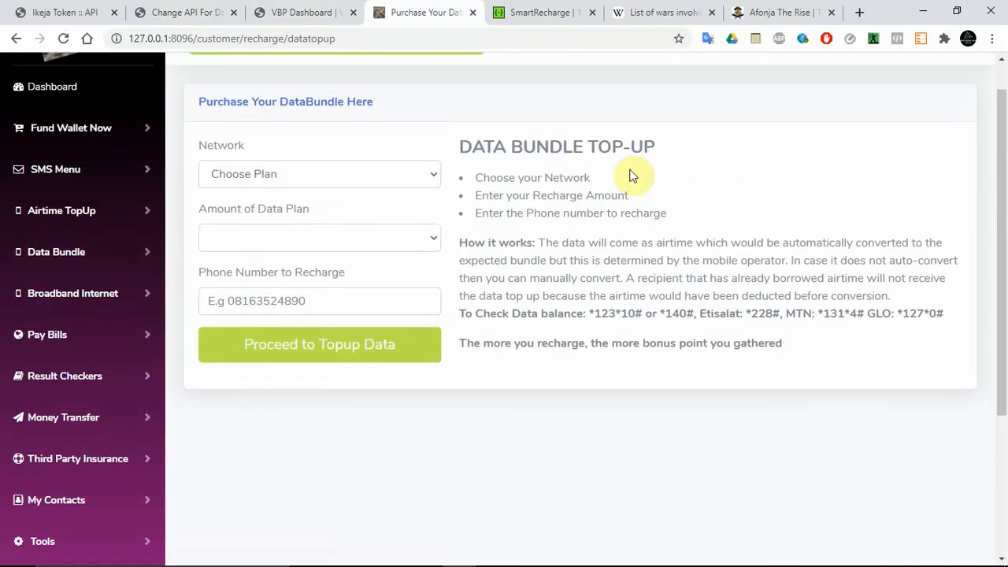
{"action": "left_click", "coordinate": [298, 172]}
{"action": "left_click", "coordinate": [271, 214]}
{"action": "left_click", "coordinate": [298, 236]}
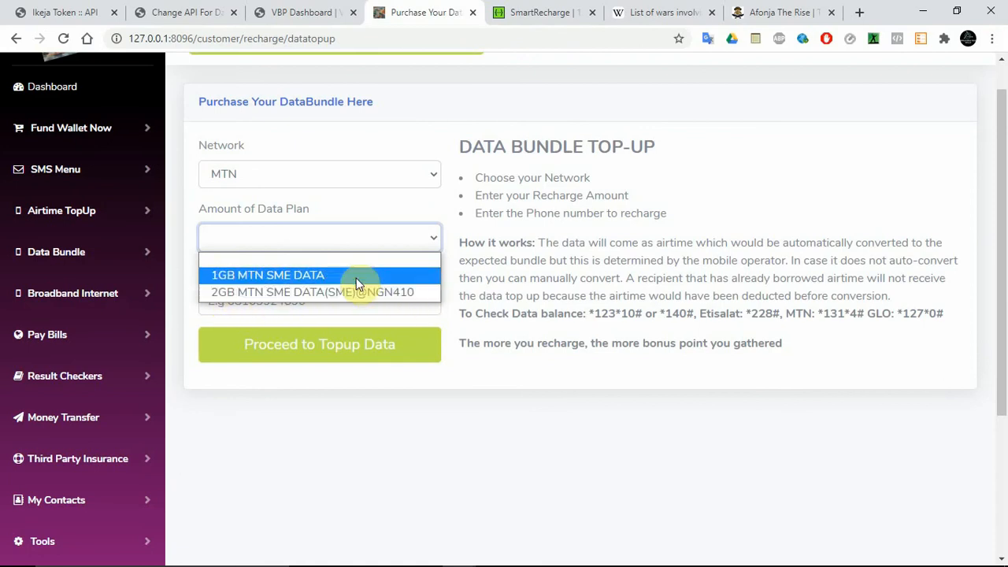
{"action": "left_click", "coordinate": [333, 201]}
Step: Review the saved plans in the smartrecharge form, and open the Get List of Sub Services endpoint in the SmartRecharge documentation on SwaggerHub
{"action": "left_click", "coordinate": [178, 12]}
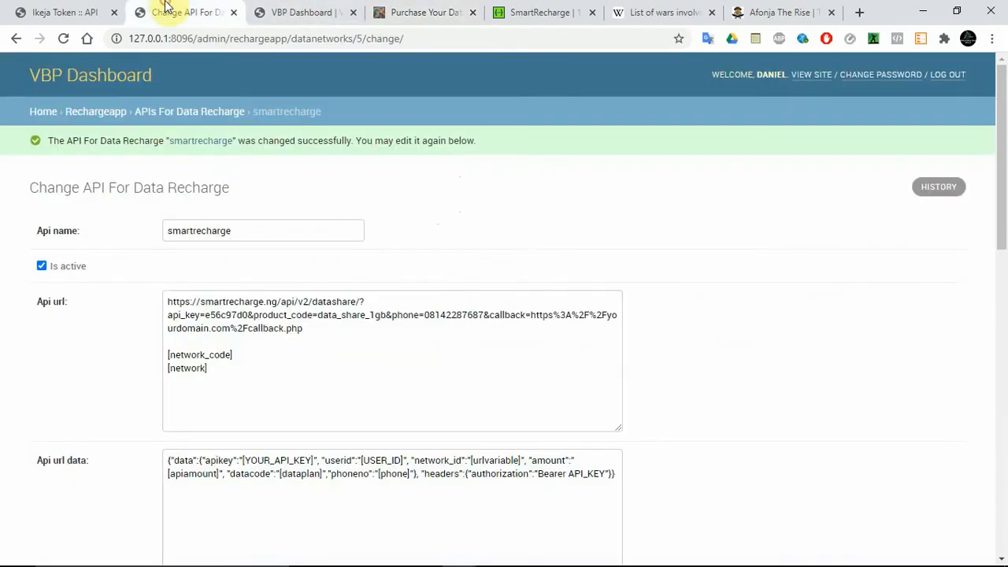
{"action": "left_click_drag", "start_coordinate": [1003, 153], "coordinate": [1002, 391]}
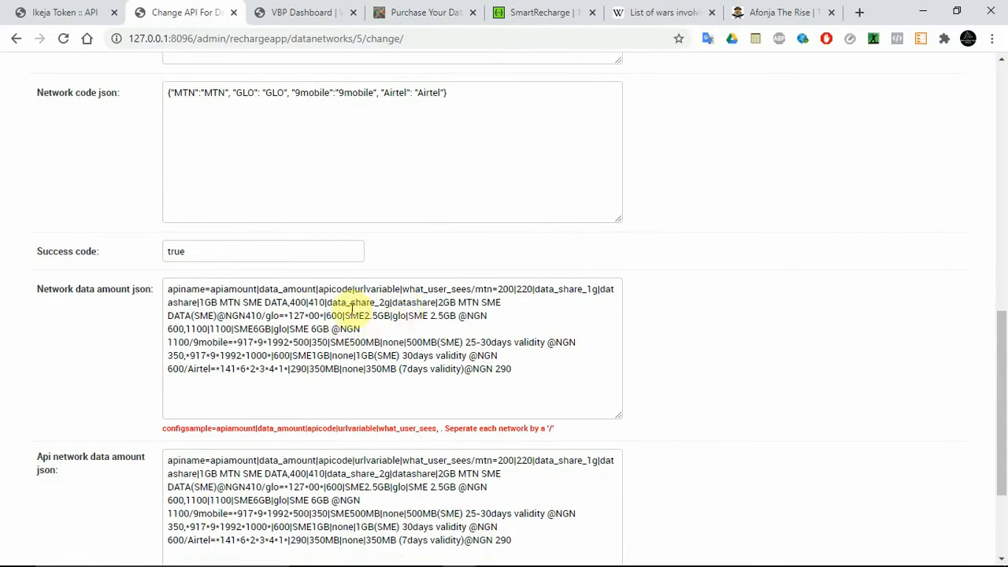
{"action": "left_click", "coordinate": [579, 12]}
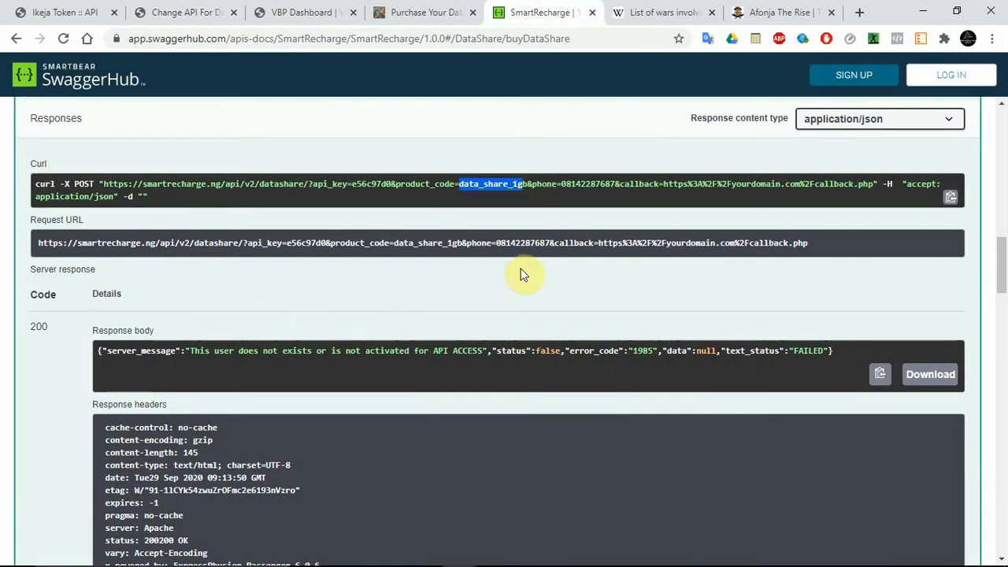
{"action": "left_click_drag", "start_coordinate": [1005, 276], "coordinate": [1005, 536]}
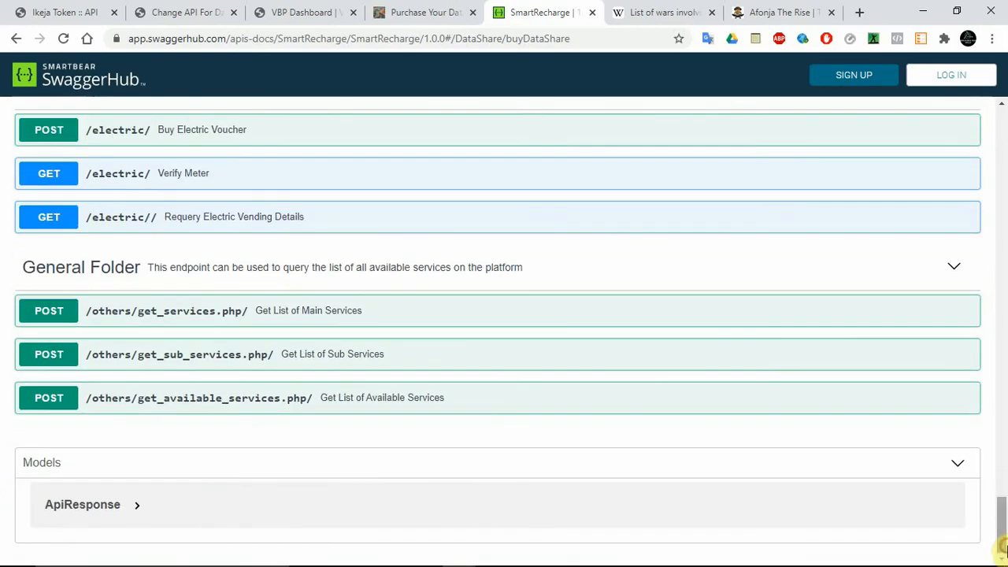
{"action": "left_click", "coordinate": [229, 363]}
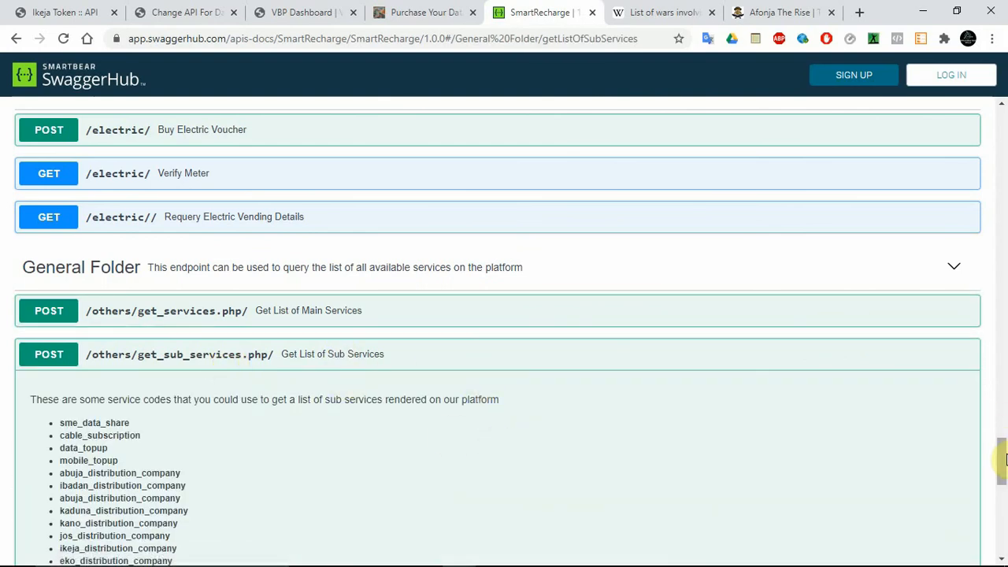
{"action": "left_click_drag", "start_coordinate": [1001, 445], "coordinate": [1004, 484]}
{"action": "scroll", "coordinate": [1005, 491], "scroll_direction": "down", "scroll_amount": 2}
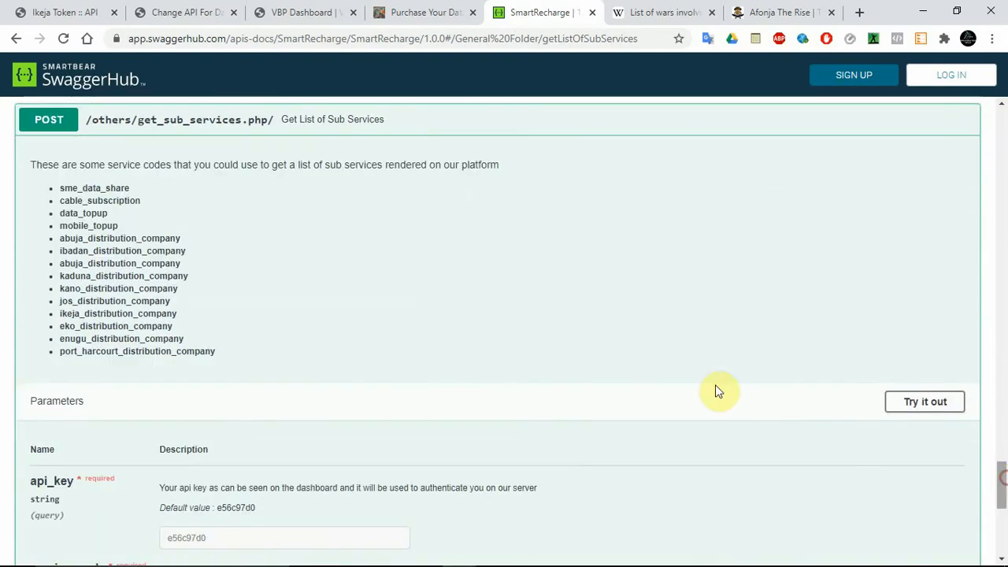
Step: Copy the sme_data_share service code, enable trying out the sub services request, and set its service_code to sme_data_share
{"action": "double_click", "coordinate": [94, 192]}
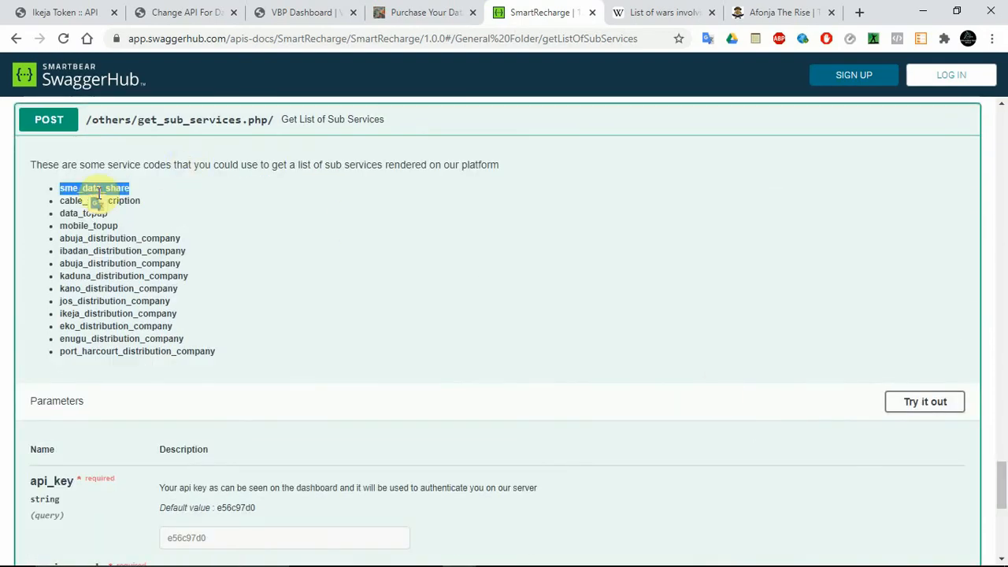
{"action": "mouse_move", "coordinate": [1004, 484]}
{"action": "left_mouse_down"}
{"action": "mouse_move", "coordinate": [1004, 524]}
{"action": "mouse_move", "coordinate": [1004, 485]}
{"action": "left_mouse_up"}
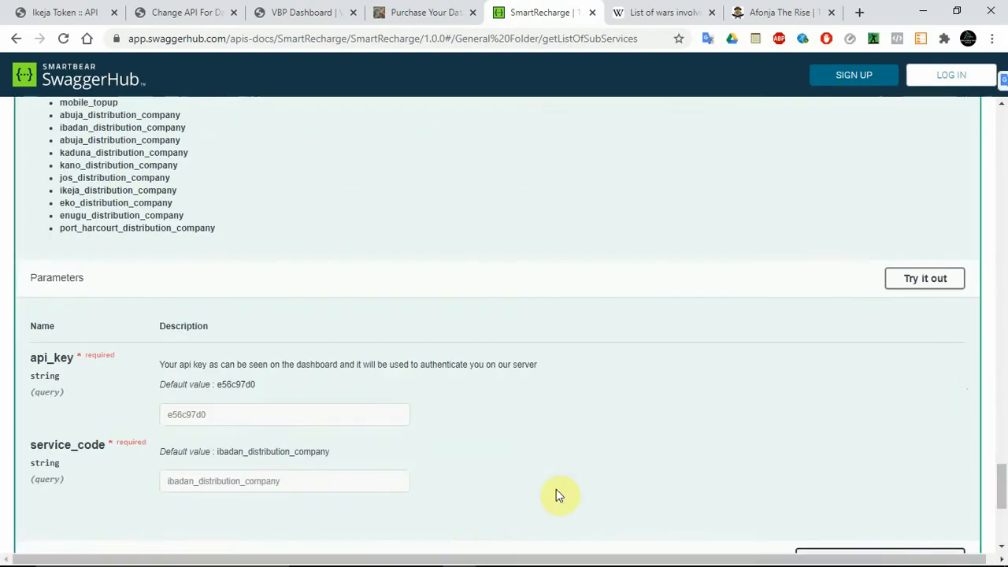
{"action": "left_click", "coordinate": [914, 279]}
{"action": "double_click", "coordinate": [288, 430]}
{"action": "key", "text": "ctrl+v"}
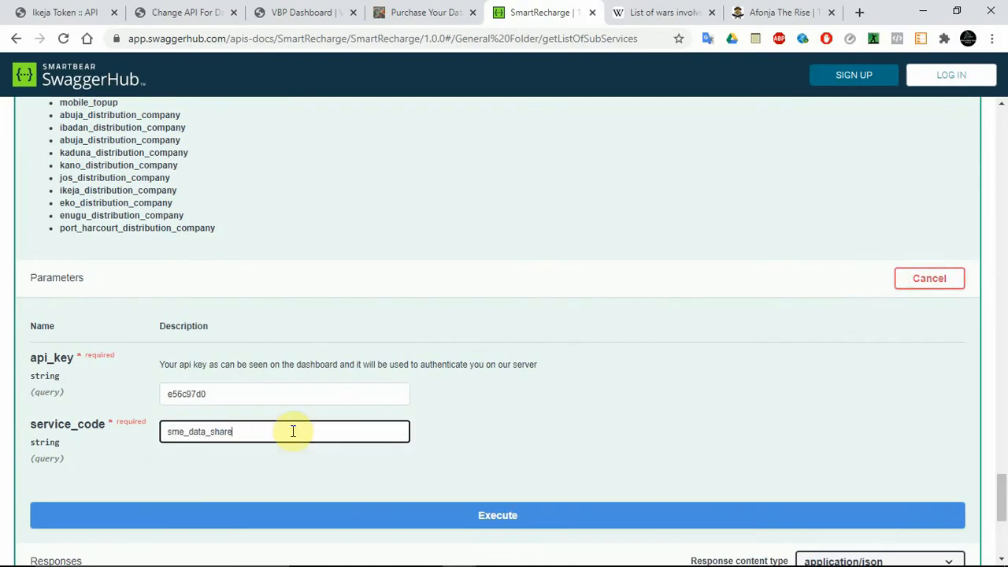
Step: Replace the api_key value with the account's API key from the clipboard history, and execute the sub services request
{"action": "double_click", "coordinate": [226, 386]}
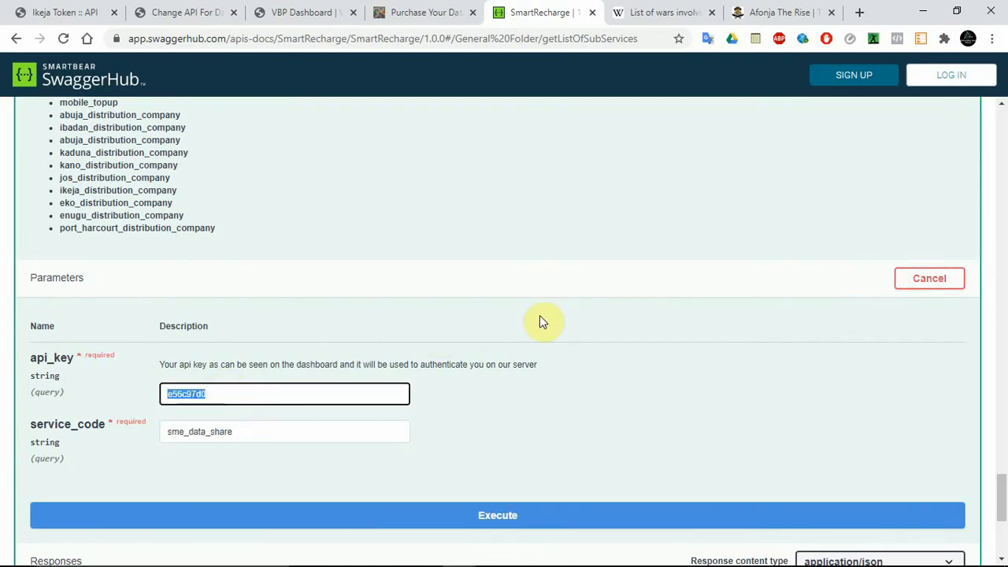
{"action": "mouse_move", "coordinate": [832, 549]}
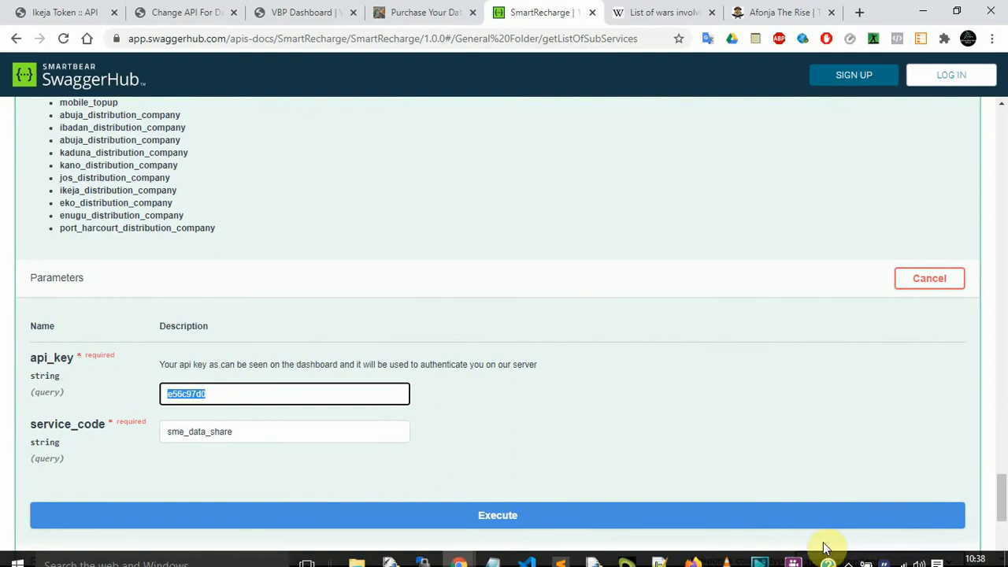
{"action": "left_click", "coordinate": [886, 556]}
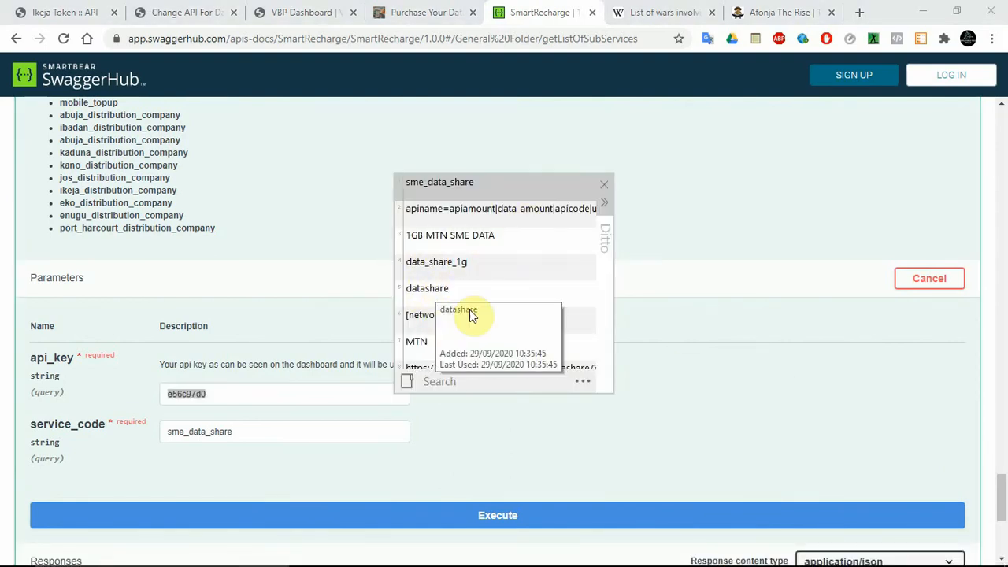
{"action": "key", "text": "Down"}
{"action": "key", "text": "Down"}
{"action": "key", "text": "Down"}
{"action": "key", "text": "Down"}
{"action": "key", "text": "Down"}
{"action": "key", "text": "Down"}
{"action": "key", "text": "Down"}
{"action": "key", "text": "Down"}
{"action": "key", "text": "Down"}
{"action": "key", "text": "Down"}
{"action": "key", "text": "Down"}
{"action": "key", "text": "Down"}
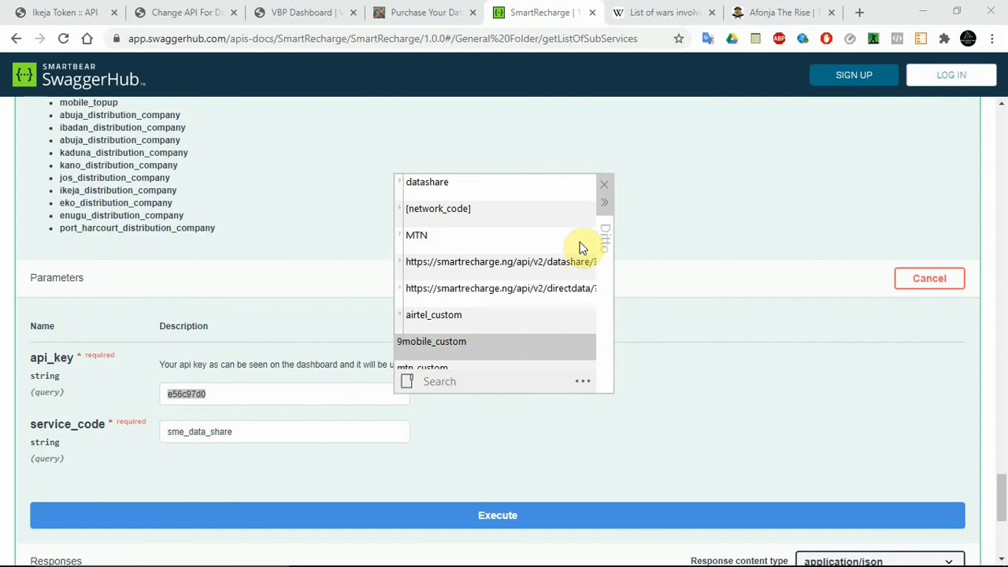
{"action": "key", "text": "Return"}
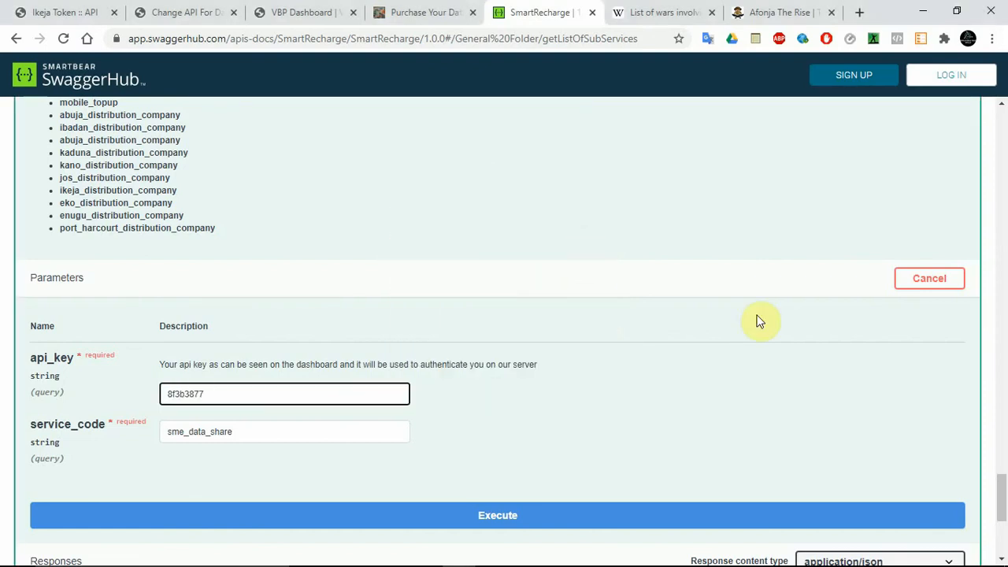
{"action": "left_click", "coordinate": [541, 512]}
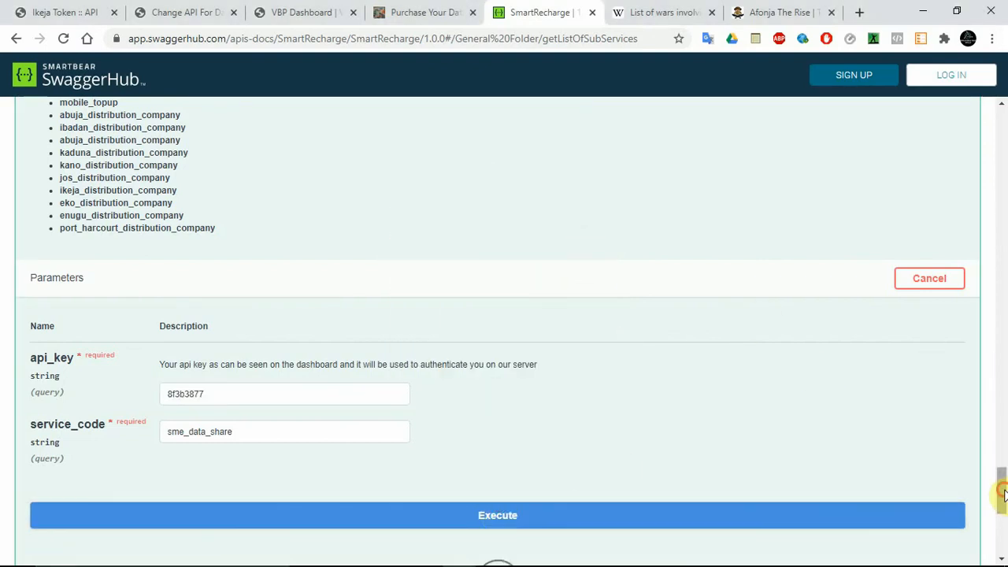
Step: Examine the sub services response body, and open the Get List of Available Services endpoint to check its required parameters
{"action": "left_click_drag", "start_coordinate": [1003, 492], "coordinate": [1003, 535]}
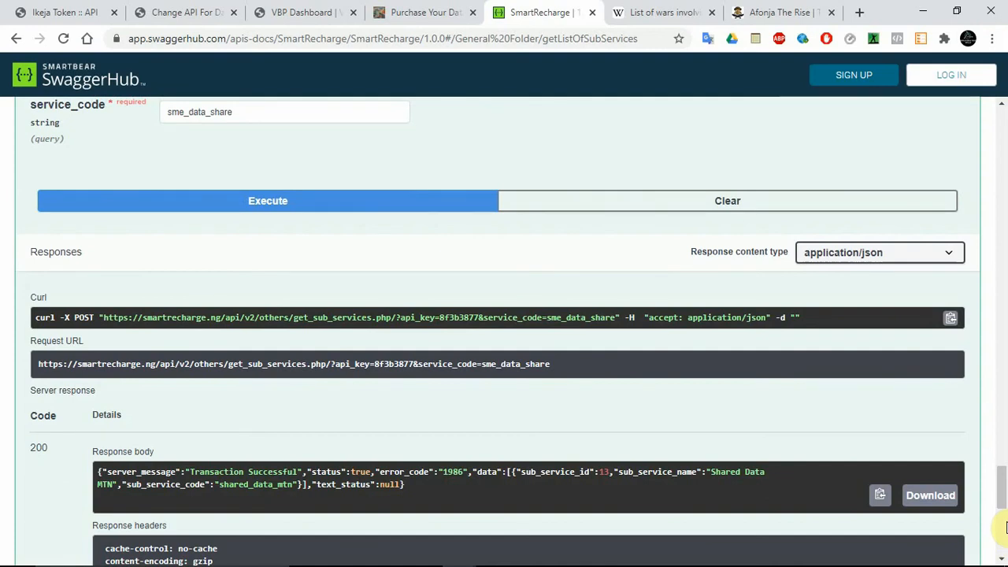
{"action": "scroll", "coordinate": [1004, 508], "scroll_direction": "down", "scroll_amount": 2}
{"action": "scroll", "coordinate": [1004, 508], "scroll_direction": "down", "scroll_amount": 1}
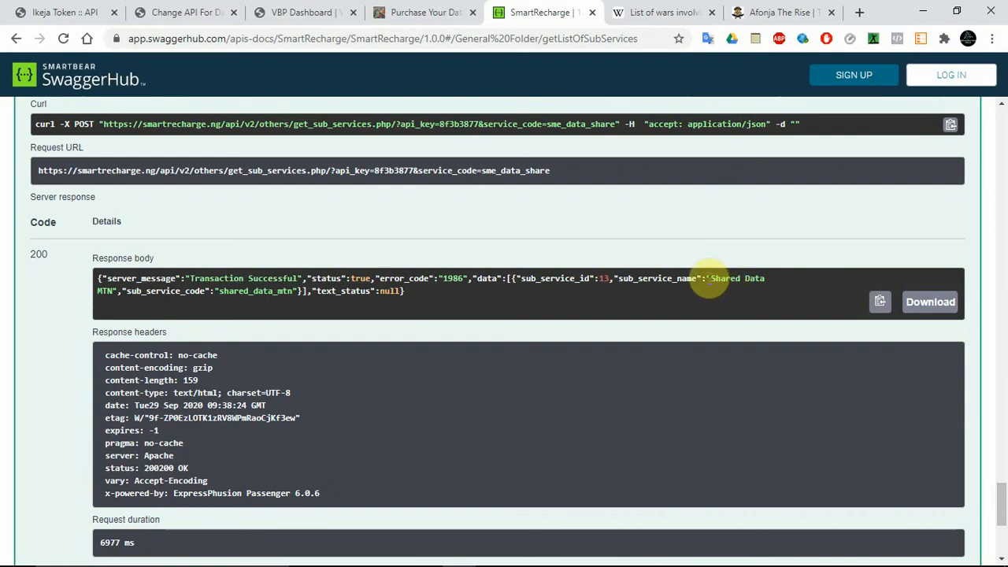
{"action": "left_click_drag", "start_coordinate": [711, 280], "coordinate": [731, 280]}
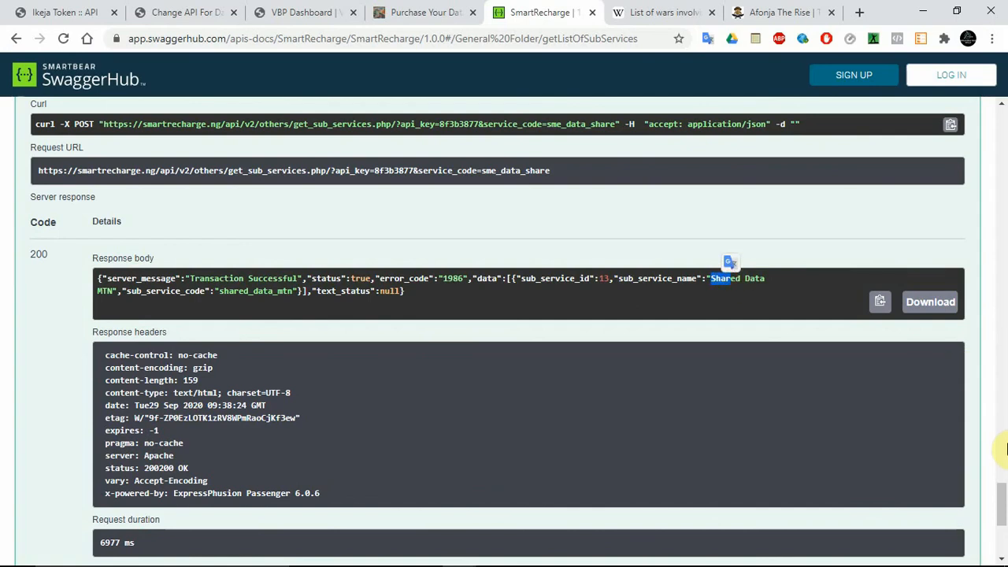
{"action": "left_click_drag", "start_coordinate": [1004, 496], "coordinate": [1003, 526]}
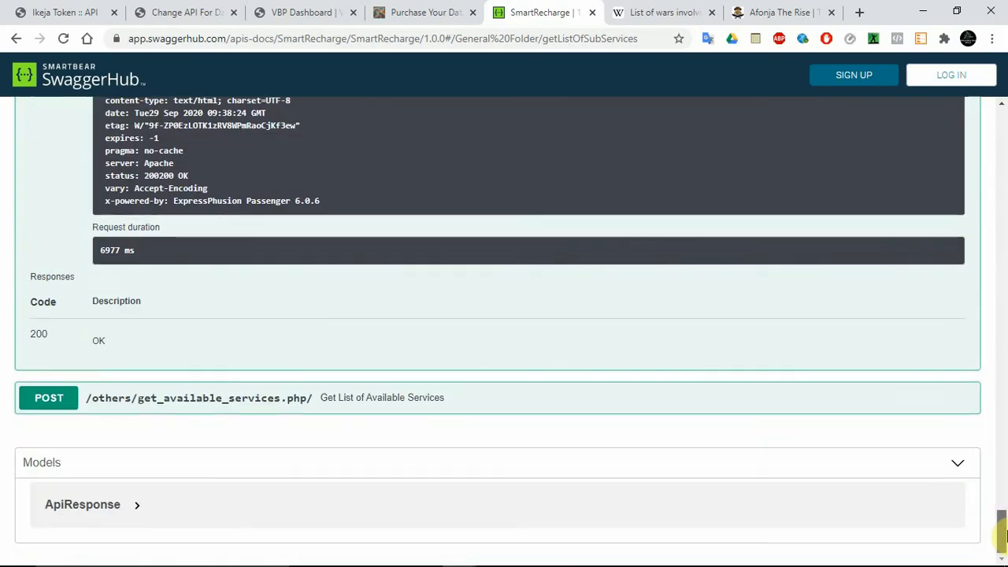
{"action": "left_click", "coordinate": [384, 399]}
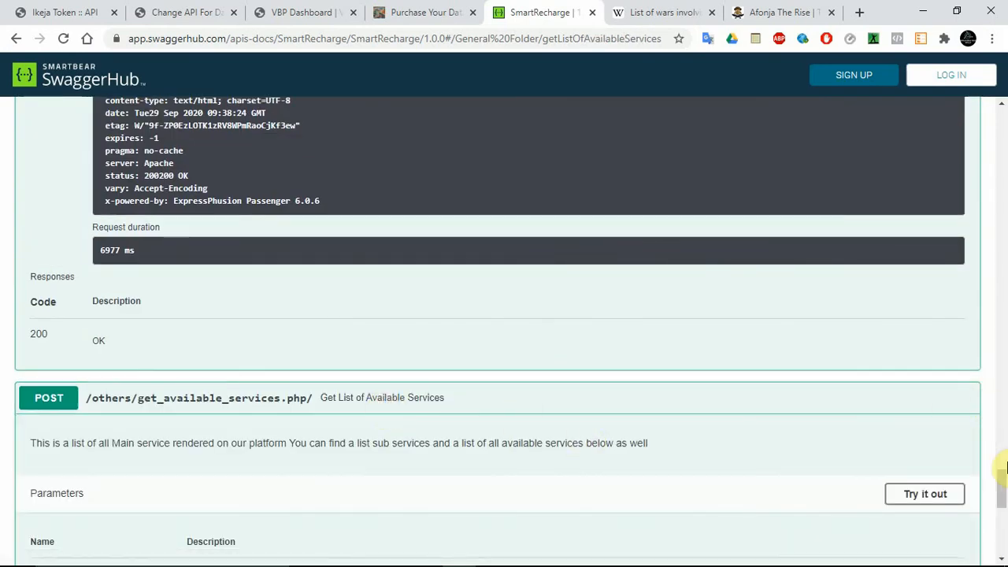
{"action": "left_click_drag", "start_coordinate": [1003, 512], "coordinate": [1004, 519]}
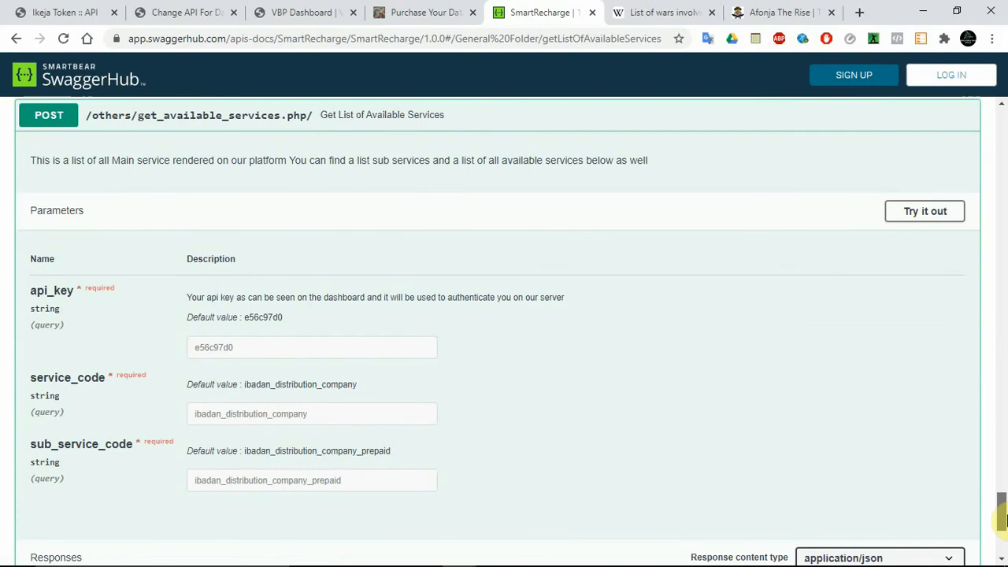
Step: Return to the sub services response body and copy the sub_service_id value 13
{"action": "left_click_drag", "start_coordinate": [1004, 520], "coordinate": [1005, 459]}
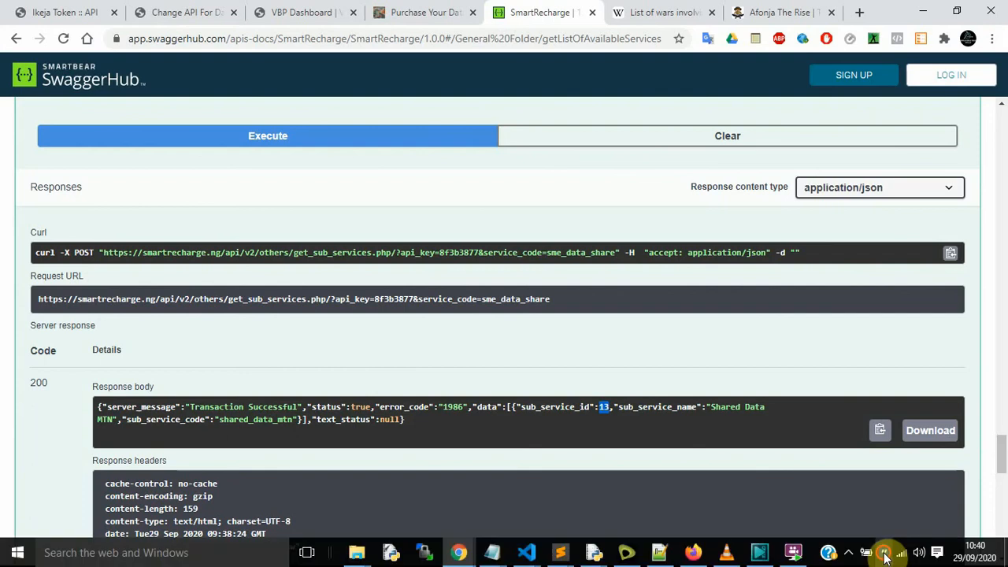
{"action": "left_click", "coordinate": [885, 555]}
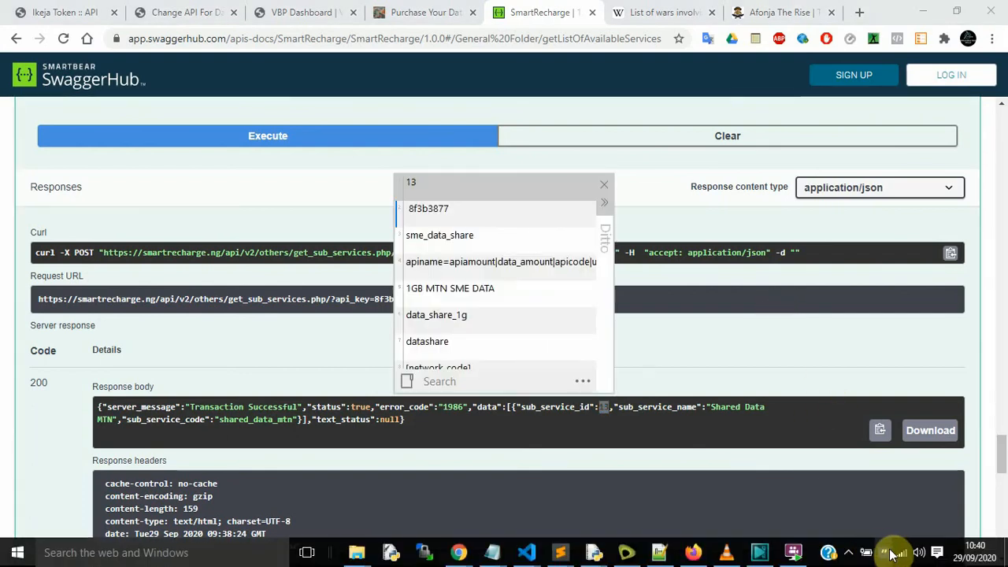
{"action": "left_click", "coordinate": [852, 552]}
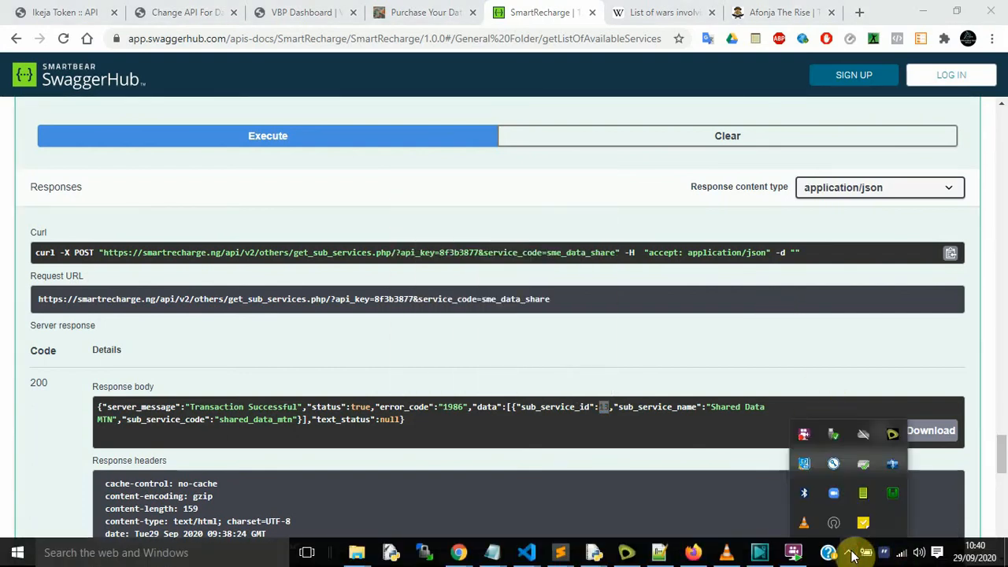
{"action": "left_click", "coordinate": [745, 341]}
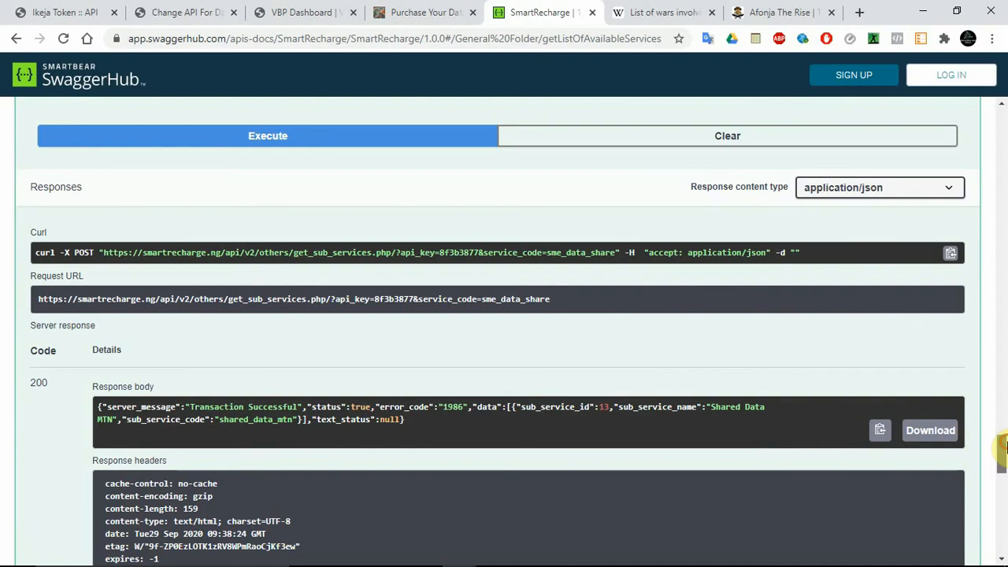
{"action": "left_click_drag", "start_coordinate": [1002, 448], "coordinate": [1004, 463]}
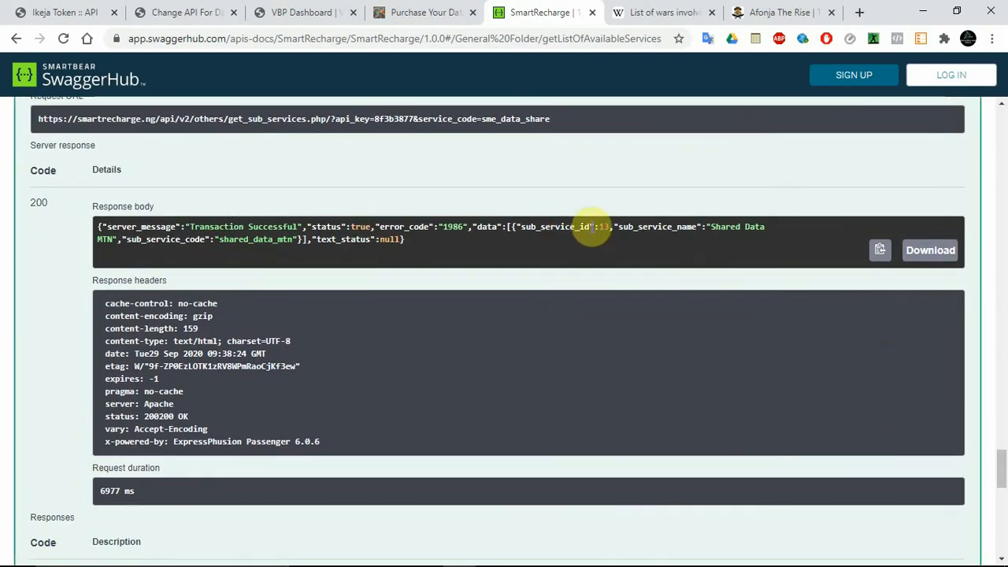
{"action": "left_click_drag", "start_coordinate": [597, 227], "coordinate": [609, 228]}
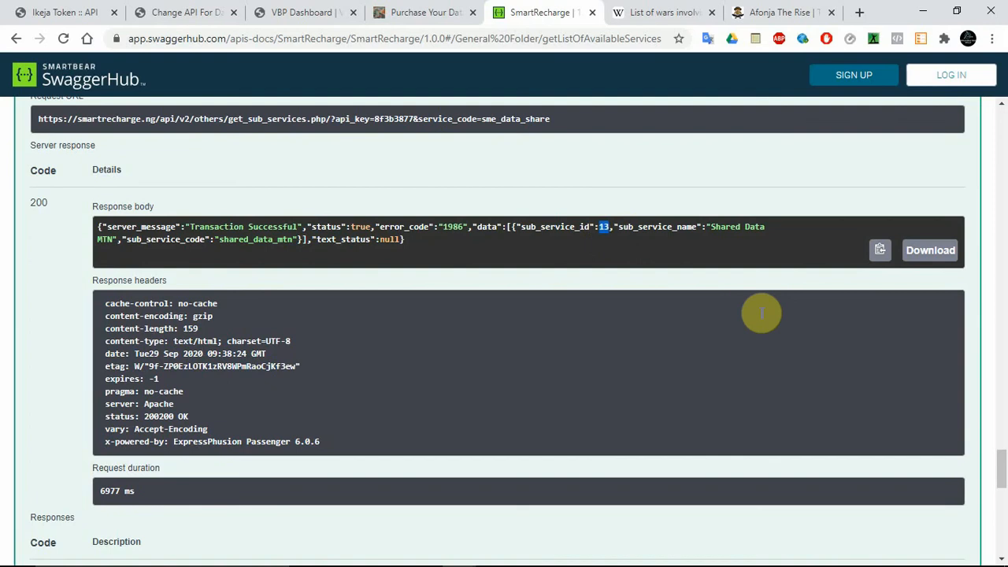
Step: Enable trying out the Get List of Available Services request, and set its service_code to 13
{"action": "left_click_drag", "start_coordinate": [1002, 469], "coordinate": [1003, 523]}
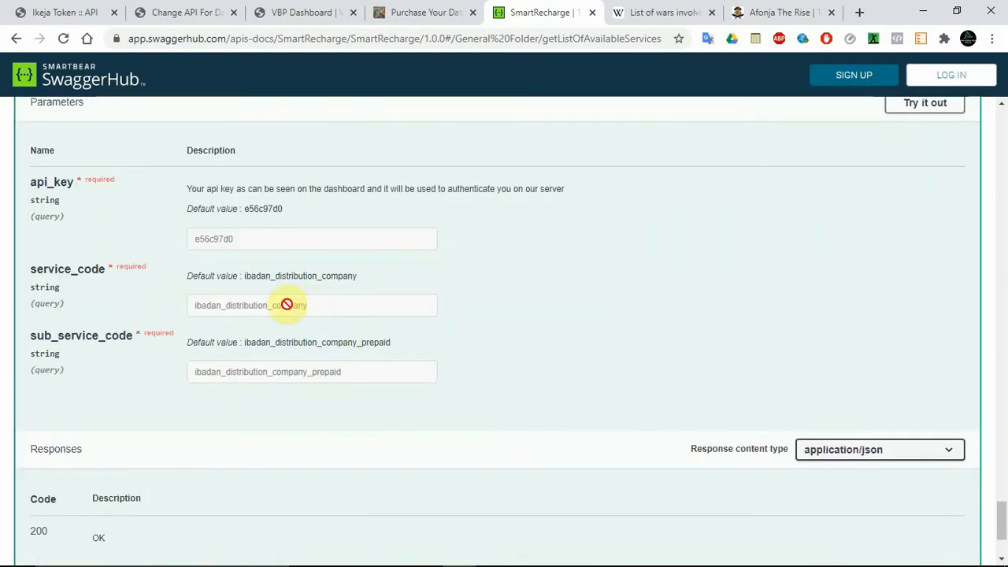
{"action": "left_click", "coordinate": [927, 105]}
{"action": "left_click", "coordinate": [294, 249]}
{"action": "double_click", "coordinate": [298, 252]}
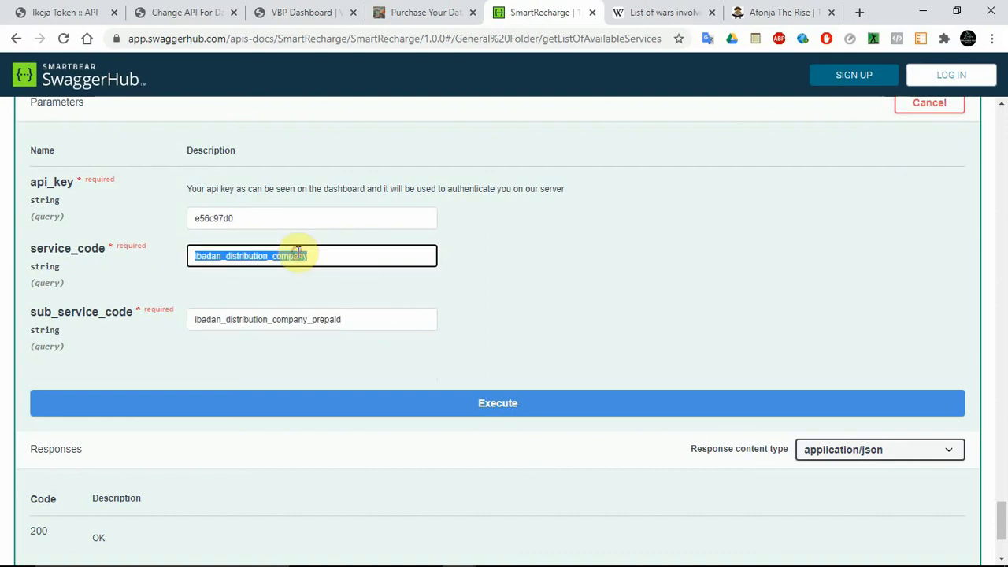
{"action": "type", "text": "13"}
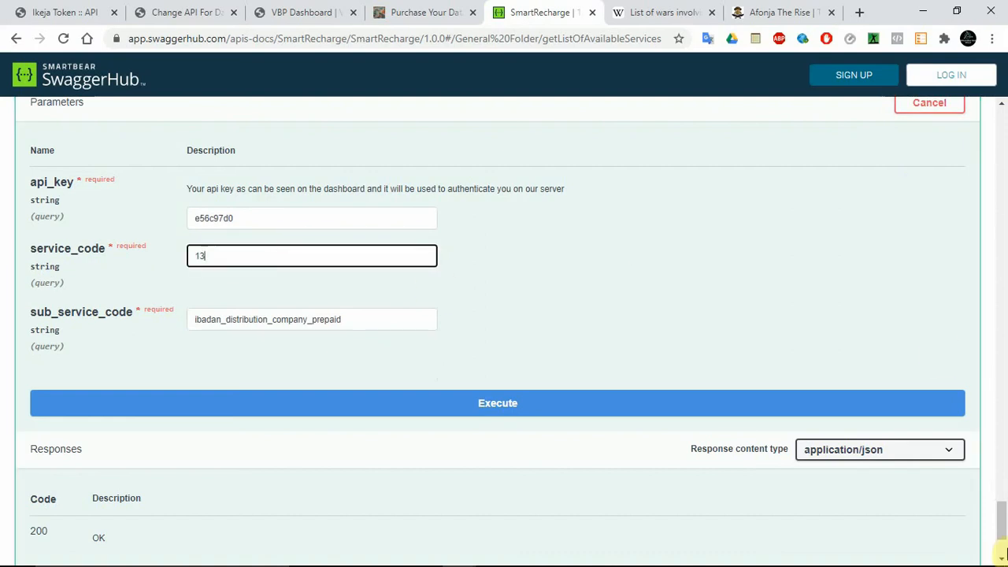
Step: Copy shared_data_mtn from the sub services response, and set it as the sub_service_code of the available services request
{"action": "left_click_drag", "start_coordinate": [1003, 532], "coordinate": [1003, 477]}
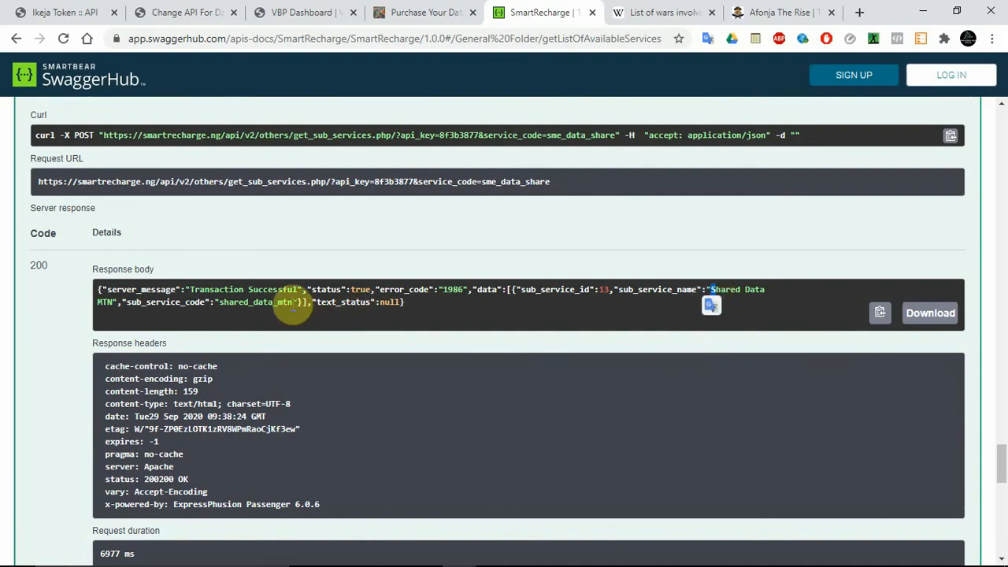
{"action": "double_click", "coordinate": [269, 303]}
{"action": "key", "text": "ctrl+c"}
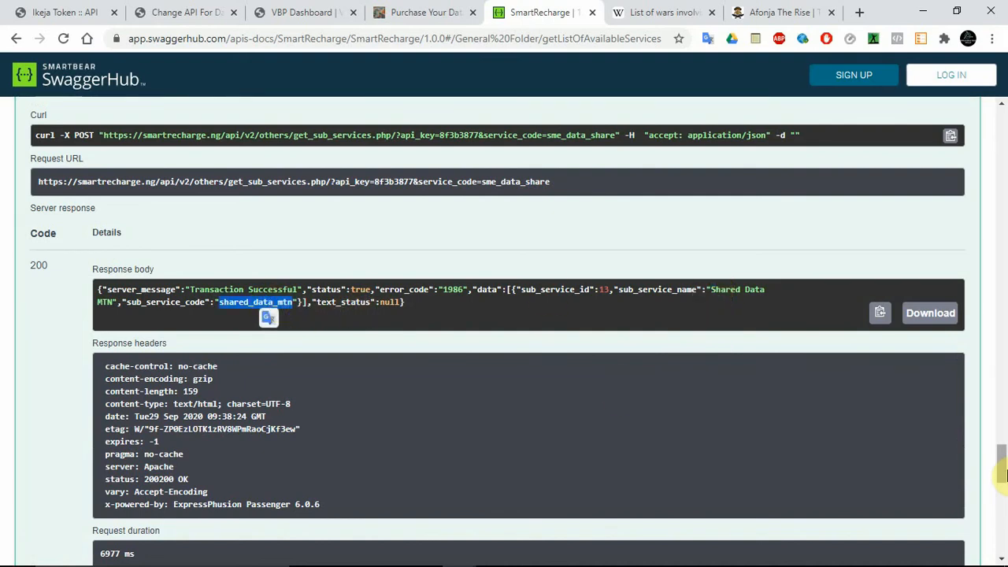
{"action": "left_click_drag", "start_coordinate": [1000, 471], "coordinate": [1003, 522]}
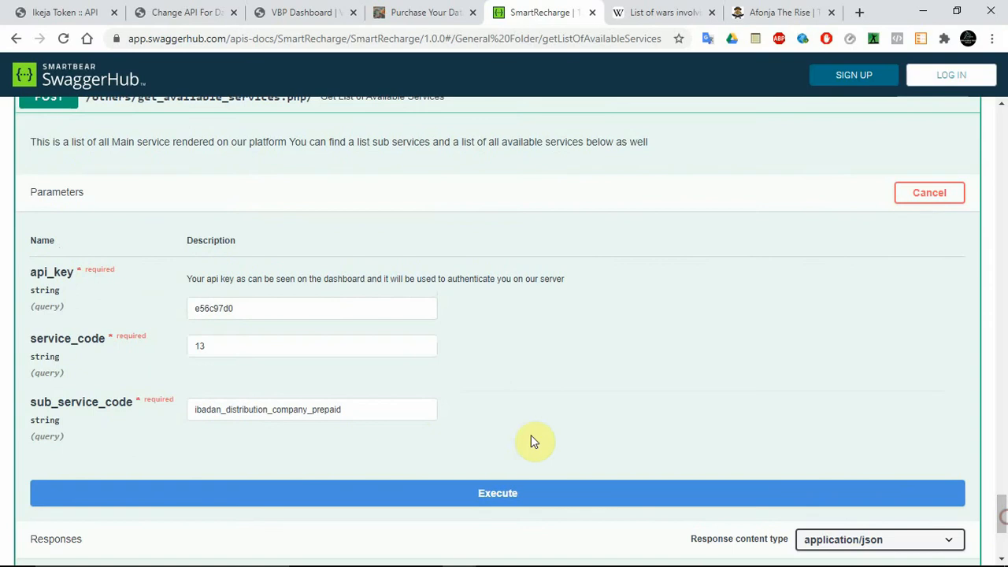
{"action": "left_click", "coordinate": [384, 416]}
{"action": "key", "text": "ctrl+a"}
{"action": "key", "text": "ctrl+v"}
Step: Execute the available services request with the account's API key in api_key, and read through its response body
{"action": "double_click", "coordinate": [241, 308]}
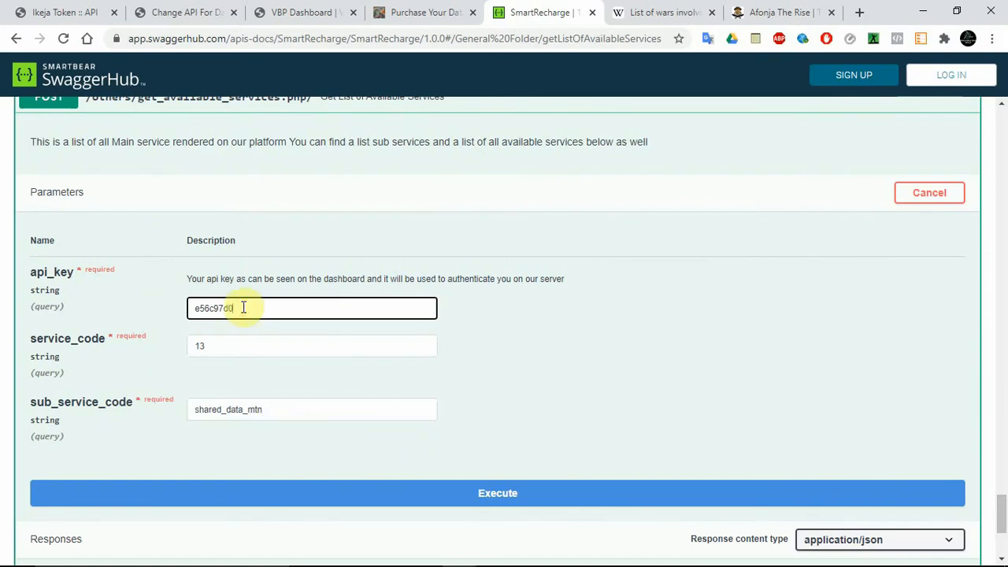
{"action": "left_click", "coordinate": [867, 554]}
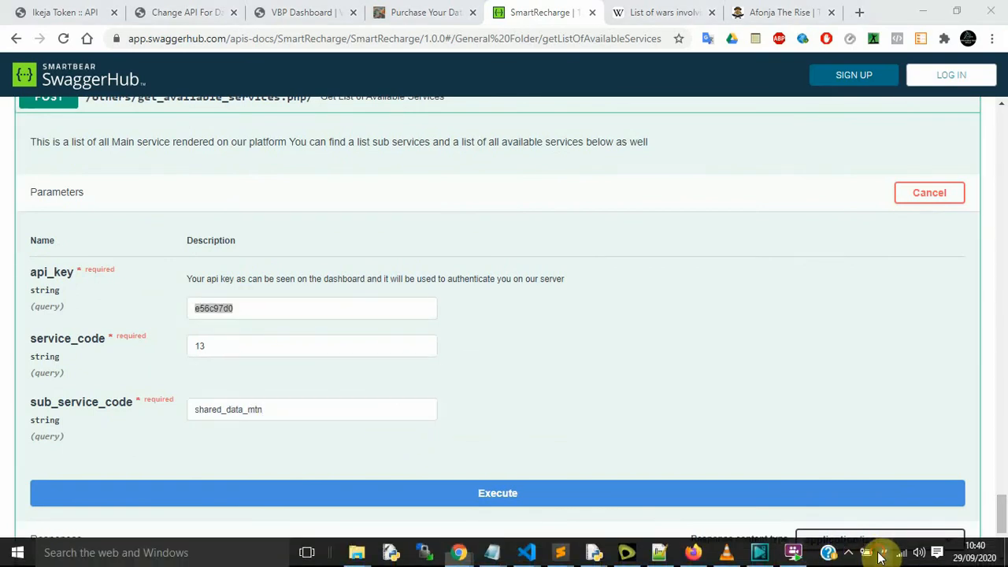
{"action": "left_click", "coordinate": [725, 491]}
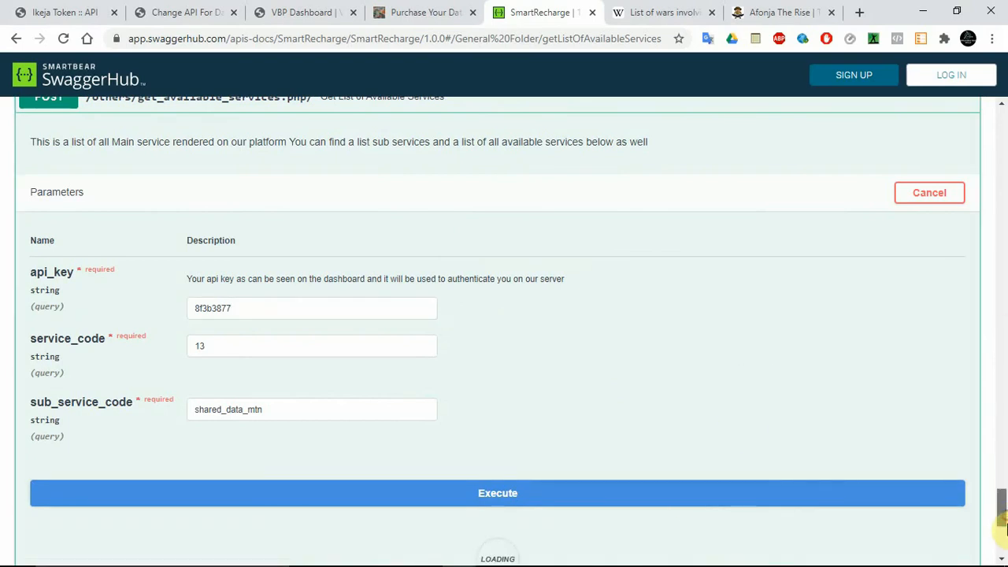
{"action": "scroll", "coordinate": [1004, 528], "scroll_direction": "down", "scroll_amount": 2}
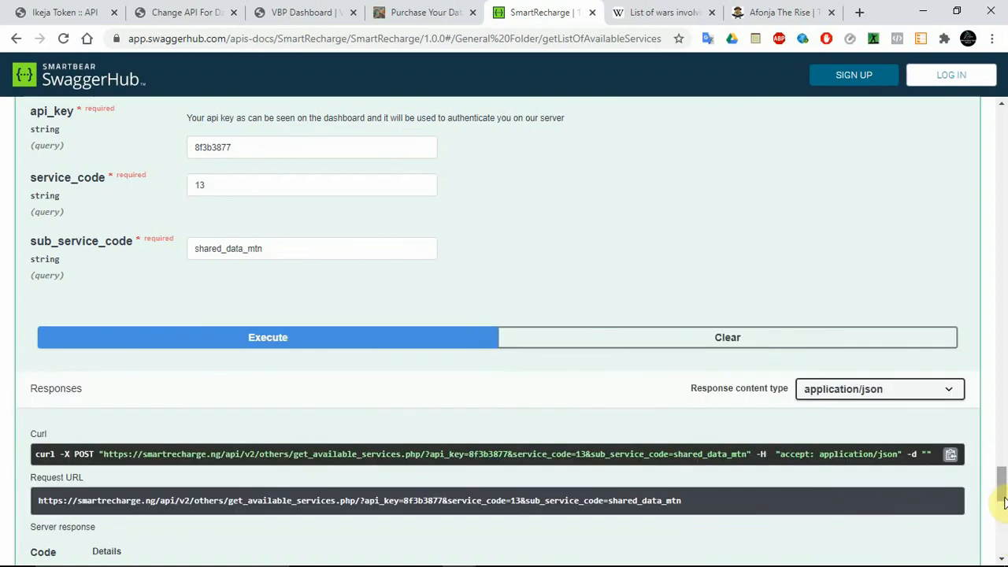
{"action": "scroll", "coordinate": [1003, 512], "scroll_direction": "down", "scroll_amount": 4}
{"action": "left_click_drag", "start_coordinate": [1003, 512], "coordinate": [1002, 527]}
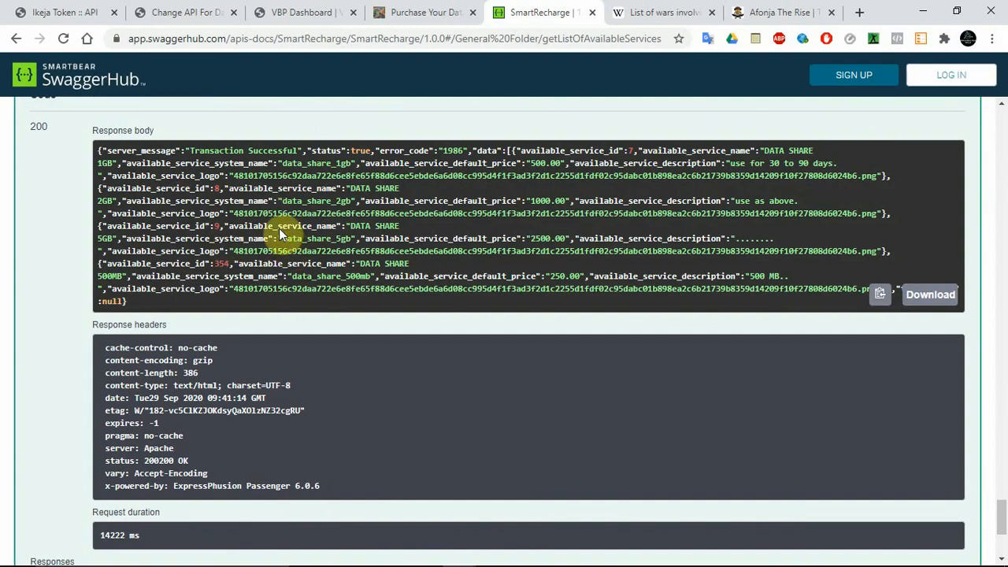
{"action": "left_click_drag", "start_coordinate": [189, 151], "coordinate": [298, 149]}
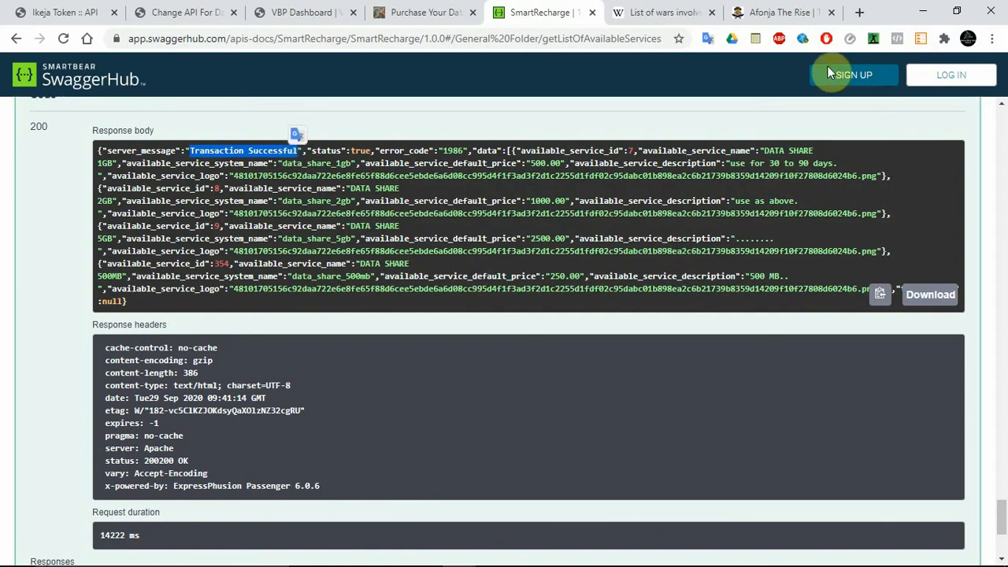
Step: Copy the available services request URL containing the API key, send it as a POST request in Postman, and allow access to smartrecharge.ng
{"action": "left_click_drag", "start_coordinate": [1002, 528], "coordinate": [1001, 493]}
{"action": "scroll", "coordinate": [1002, 492], "scroll_direction": "down", "scroll_amount": 3}
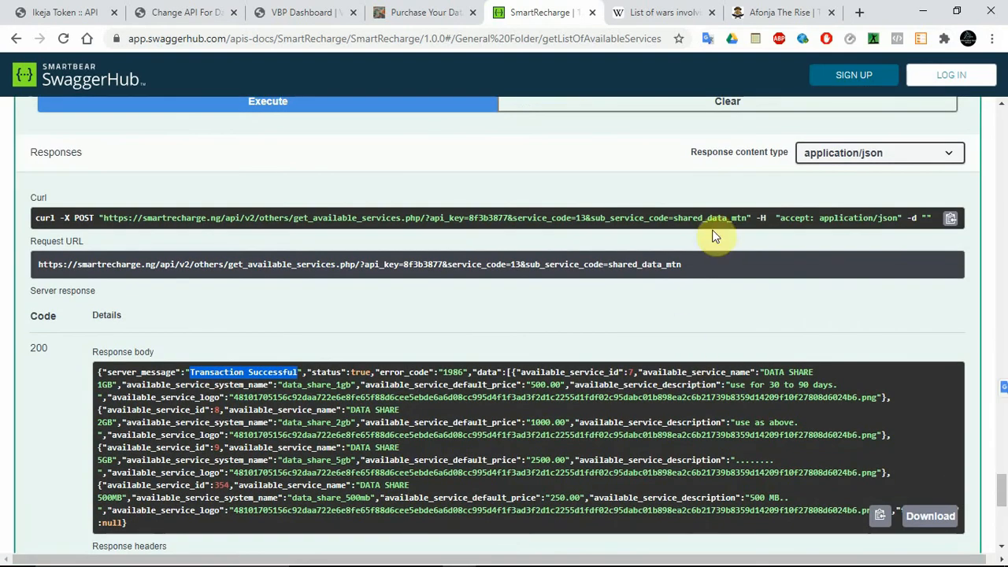
{"action": "left_click_drag", "start_coordinate": [747, 218], "coordinate": [98, 219]}
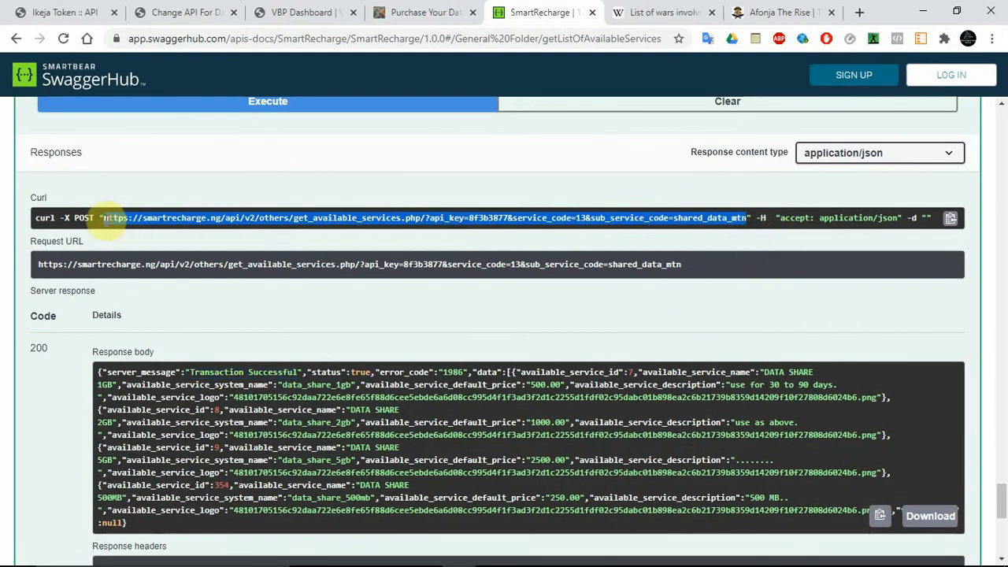
{"action": "left_click", "coordinate": [806, 41]}
{"action": "left_click", "coordinate": [389, 100]}
{"action": "key", "text": "ctrl+a"}
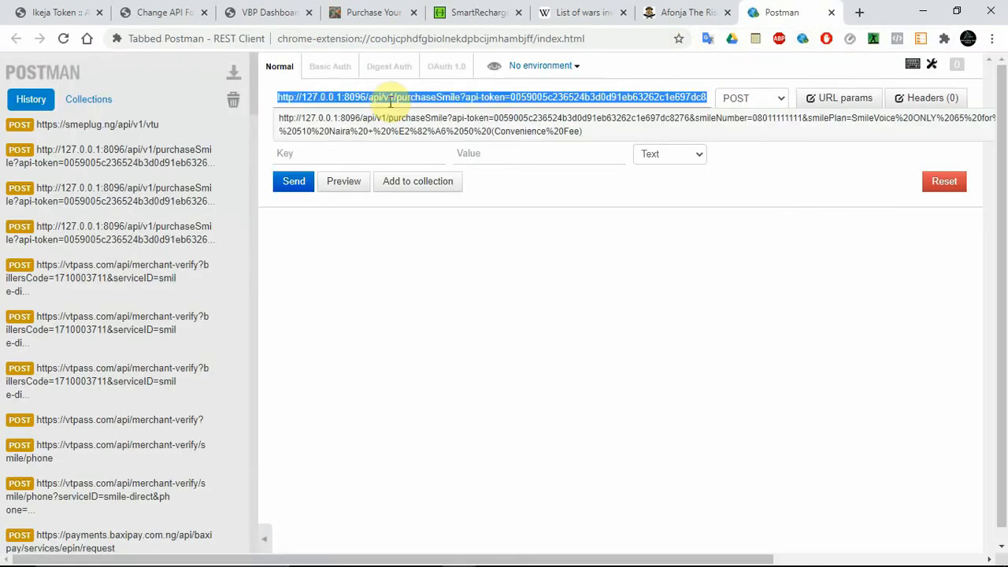
{"action": "key", "text": "ctrl+v"}
{"action": "key", "text": "Return"}
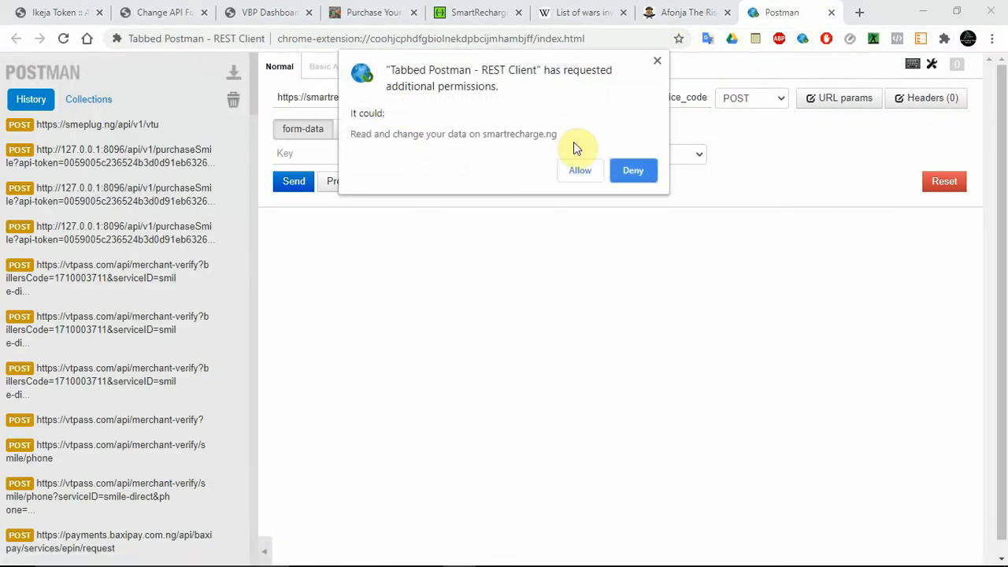
{"action": "left_click", "coordinate": [578, 171]}
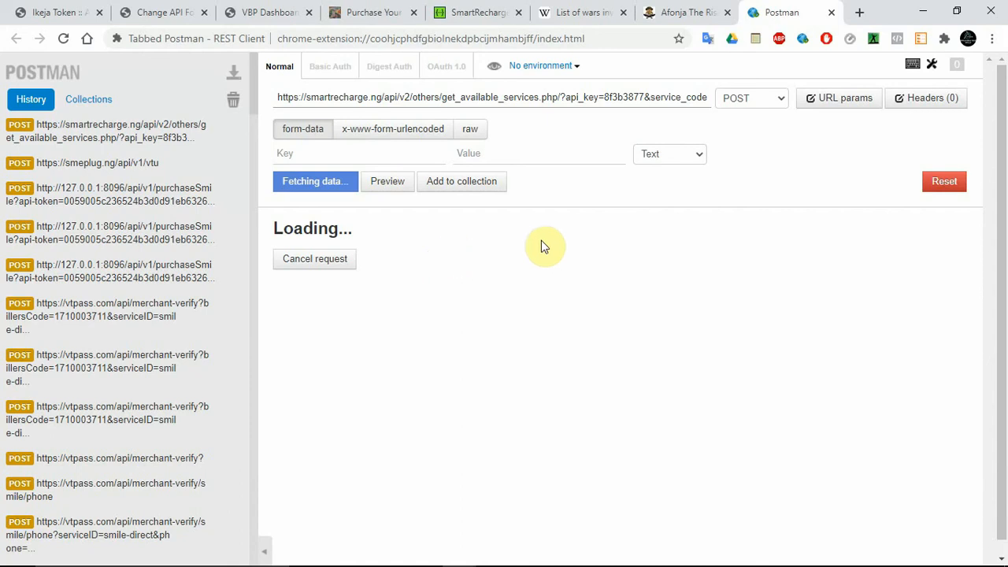
Step: Format the Postman response as JSON, and read through the MTN data share plans' available_service_system_name codes and default prices
{"action": "left_click", "coordinate": [611, 97]}
{"action": "left_click_drag", "start_coordinate": [610, 98], "coordinate": [709, 98]}
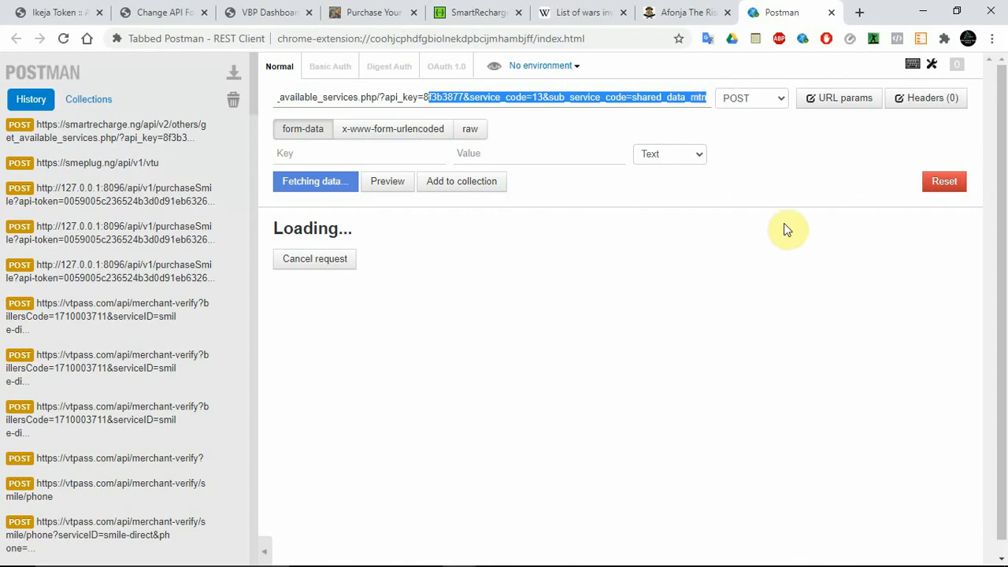
{"action": "left_click", "coordinate": [749, 189]}
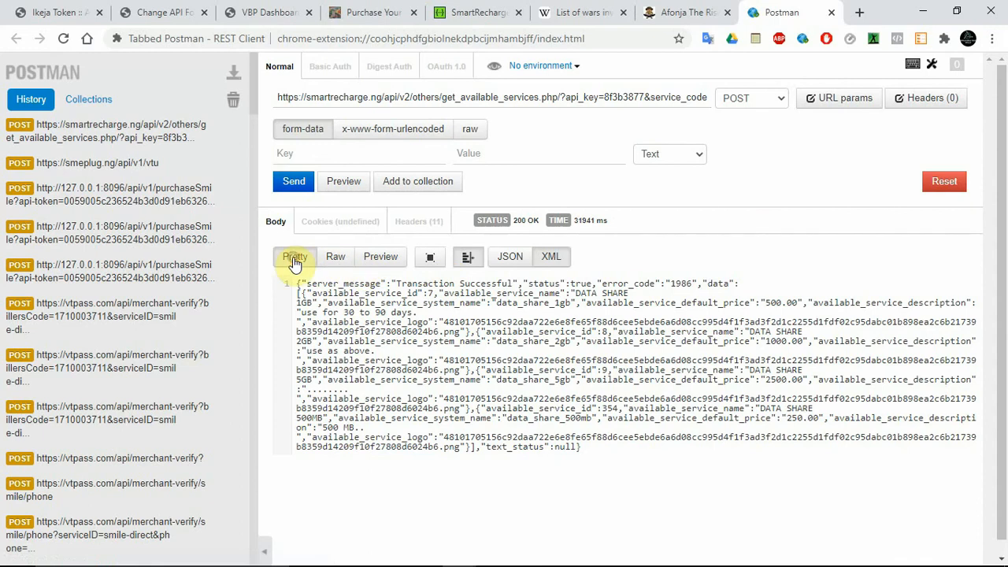
{"action": "left_click", "coordinate": [497, 256]}
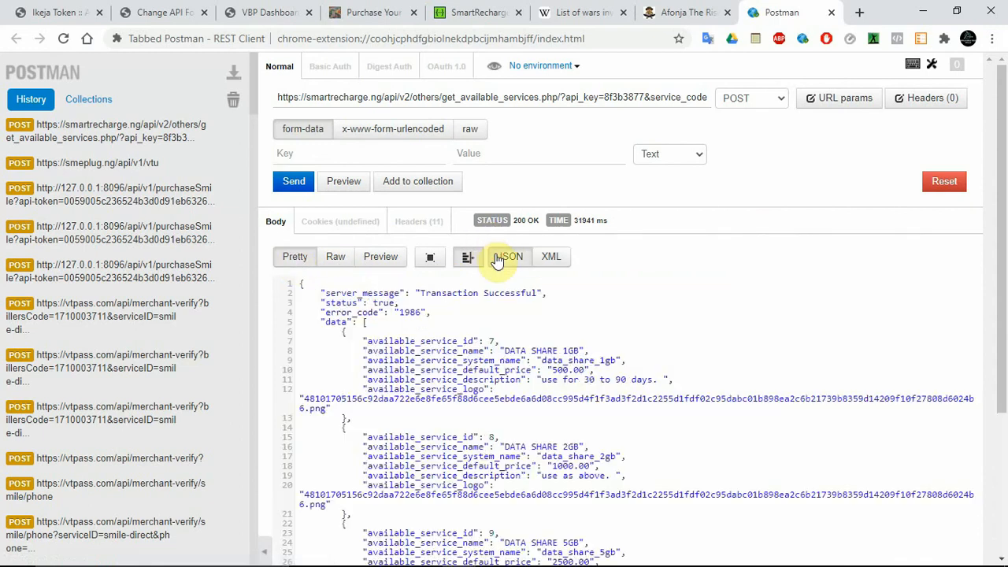
{"action": "left_click_drag", "start_coordinate": [1003, 270], "coordinate": [1007, 346]}
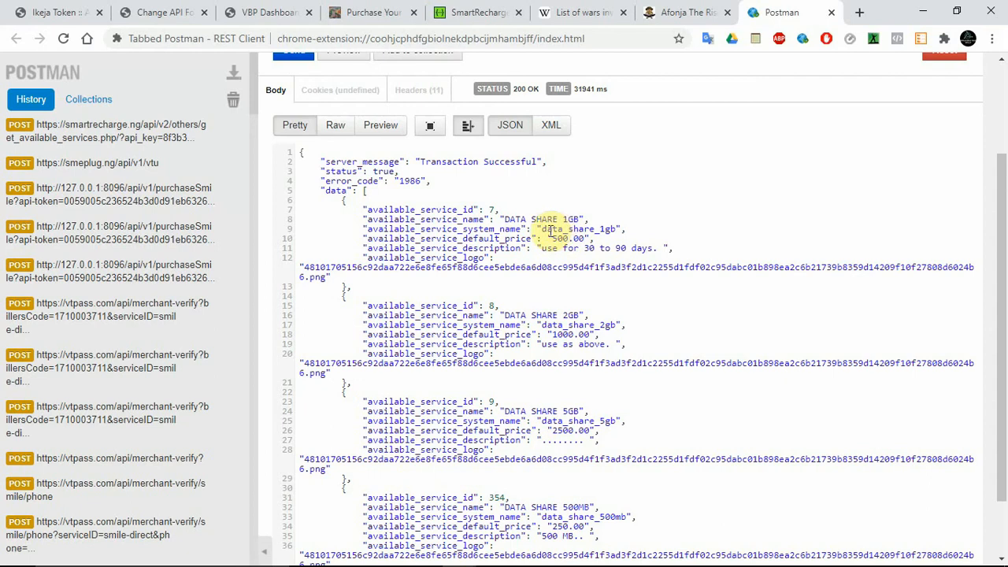
{"action": "left_click_drag", "start_coordinate": [544, 230], "coordinate": [616, 232]}
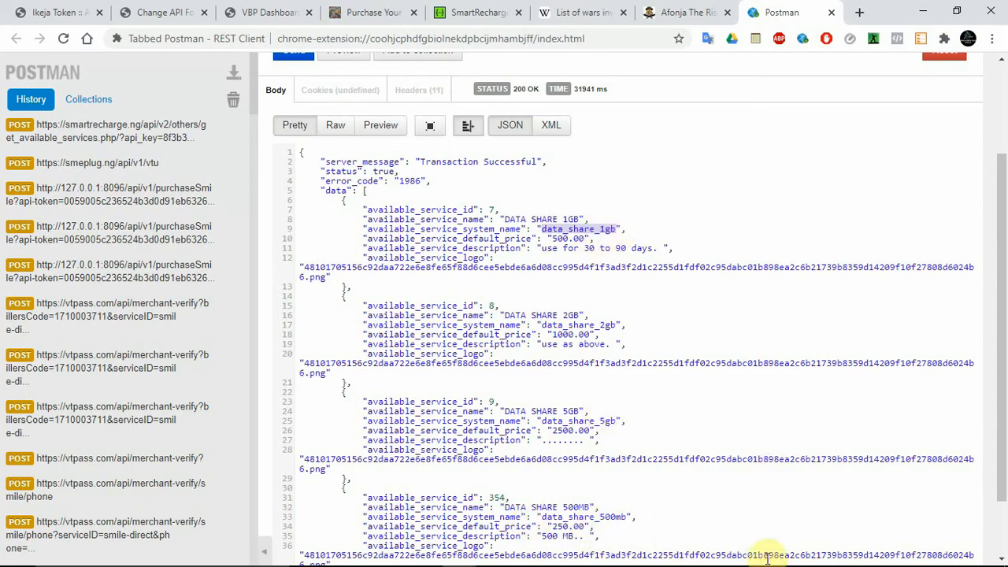
{"action": "left_click_drag", "start_coordinate": [1004, 489], "coordinate": [1002, 552]}
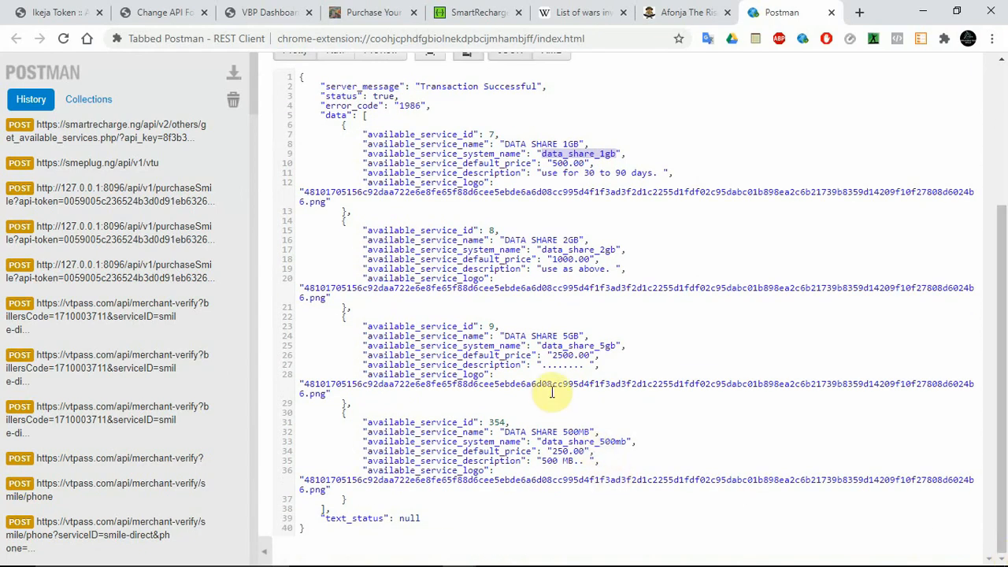
{"action": "left_click", "coordinate": [605, 205]}
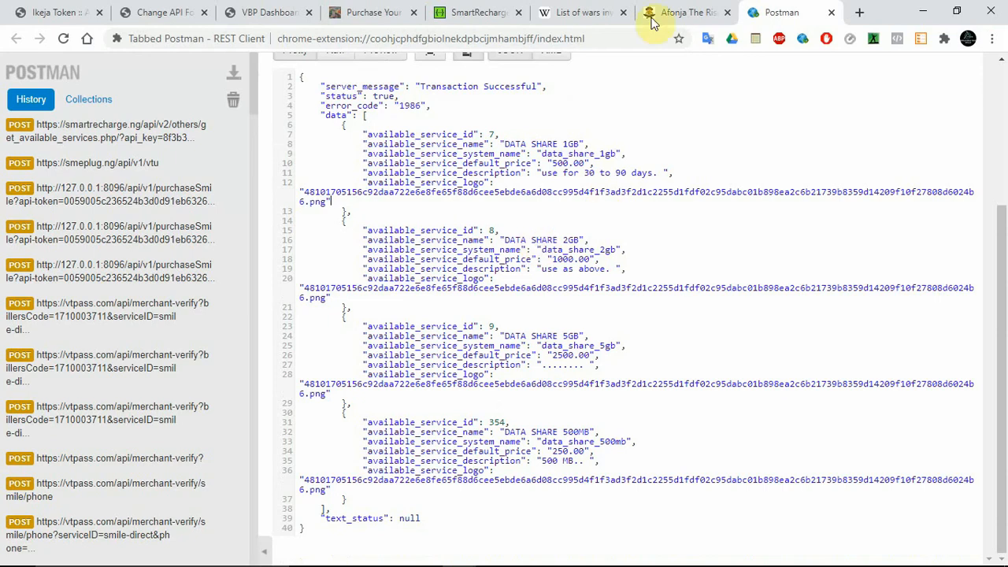
Step: In the API's admin change form, examine the network separators, API codes and URL variables in the Network data amount json
{"action": "left_click", "coordinate": [187, 10]}
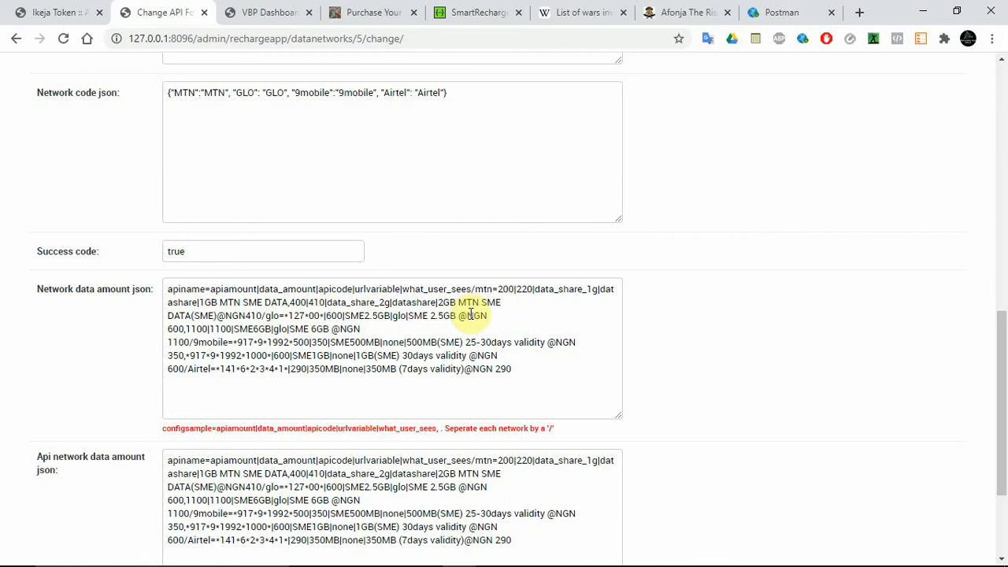
{"action": "scroll", "coordinate": [1005, 426], "scroll_direction": "down", "scroll_amount": 1}
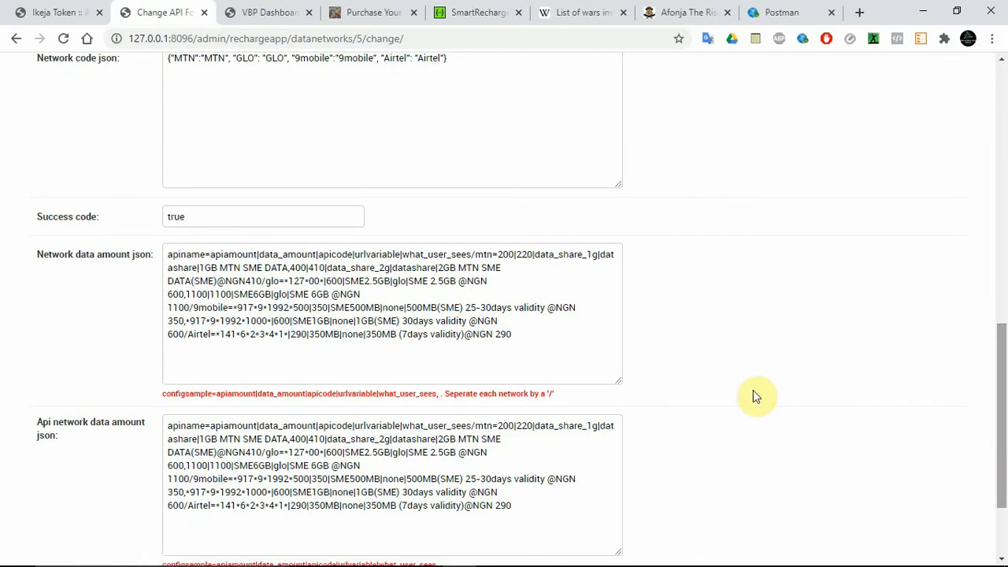
{"action": "double_click", "coordinate": [272, 282]}
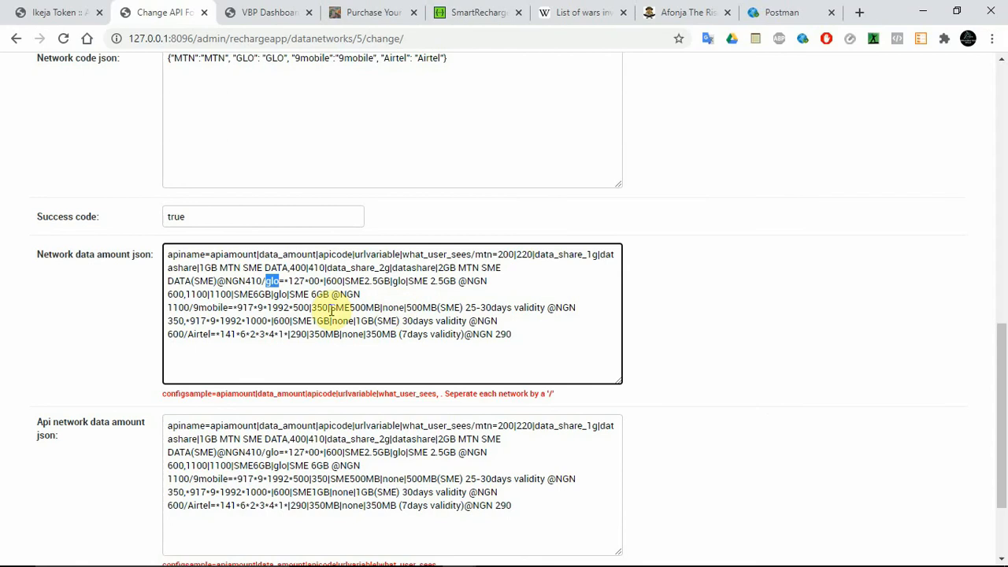
{"action": "left_click", "coordinate": [398, 281]}
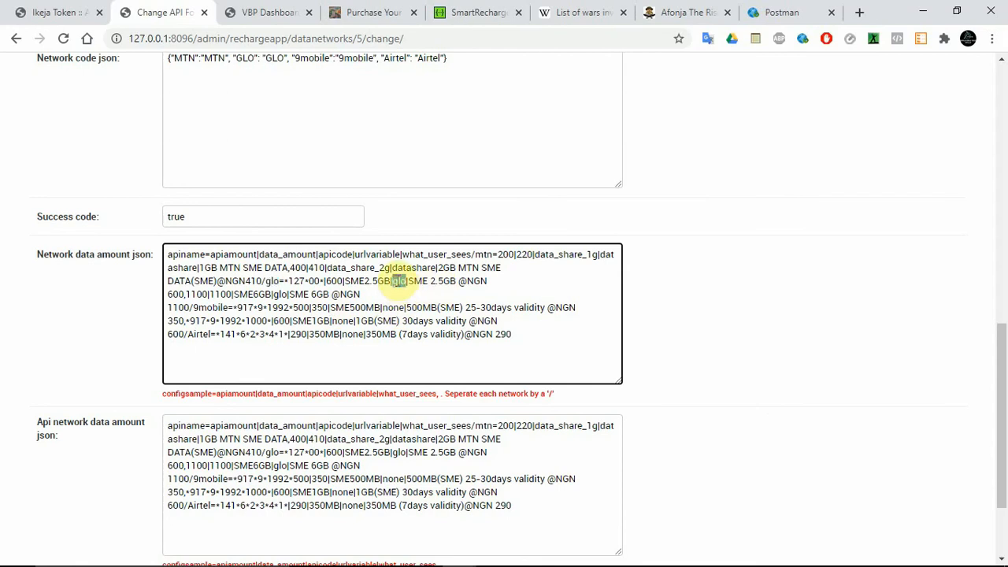
{"action": "left_click", "coordinate": [270, 281]}
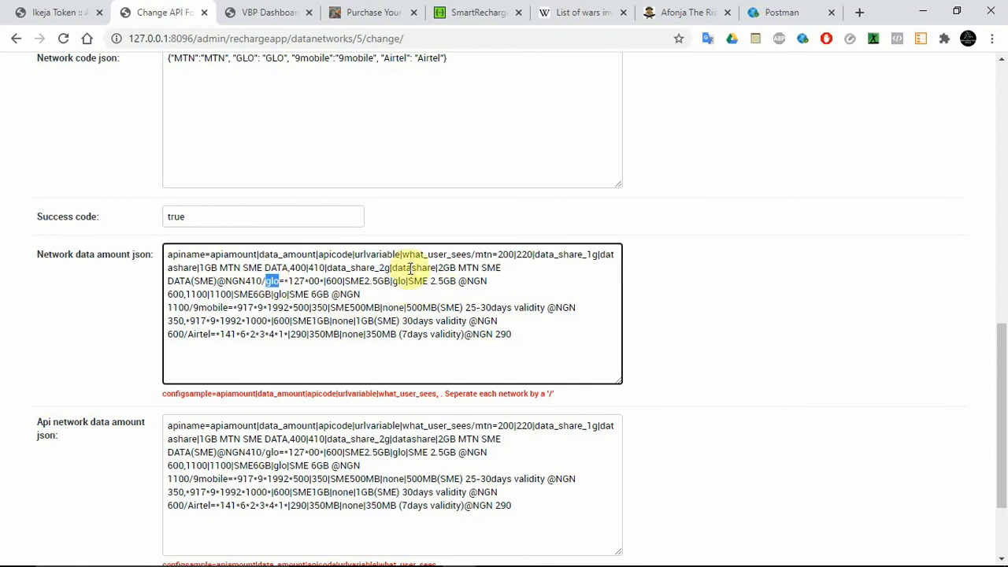
{"action": "left_click", "coordinate": [507, 268]}
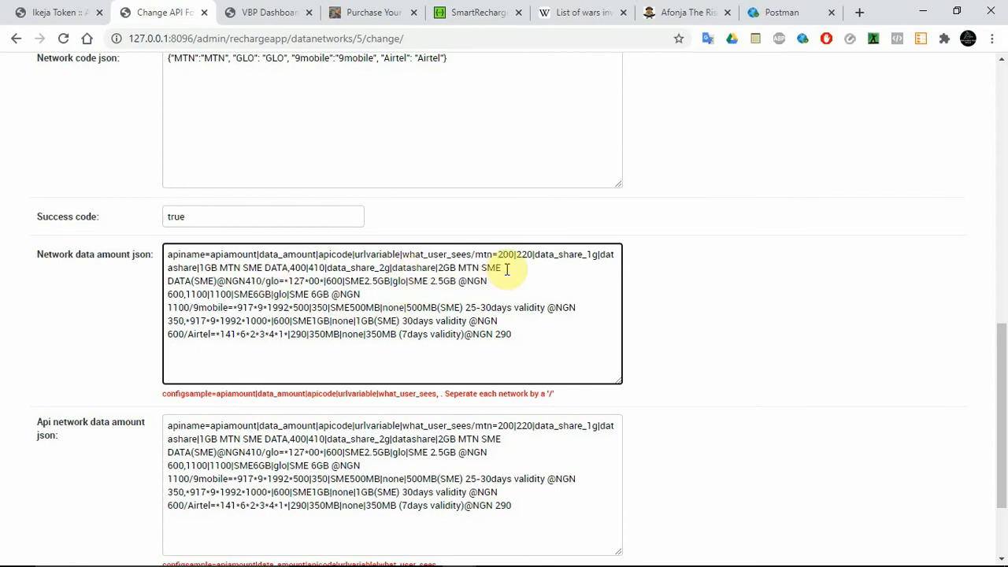
{"action": "left_click", "coordinate": [260, 280]}
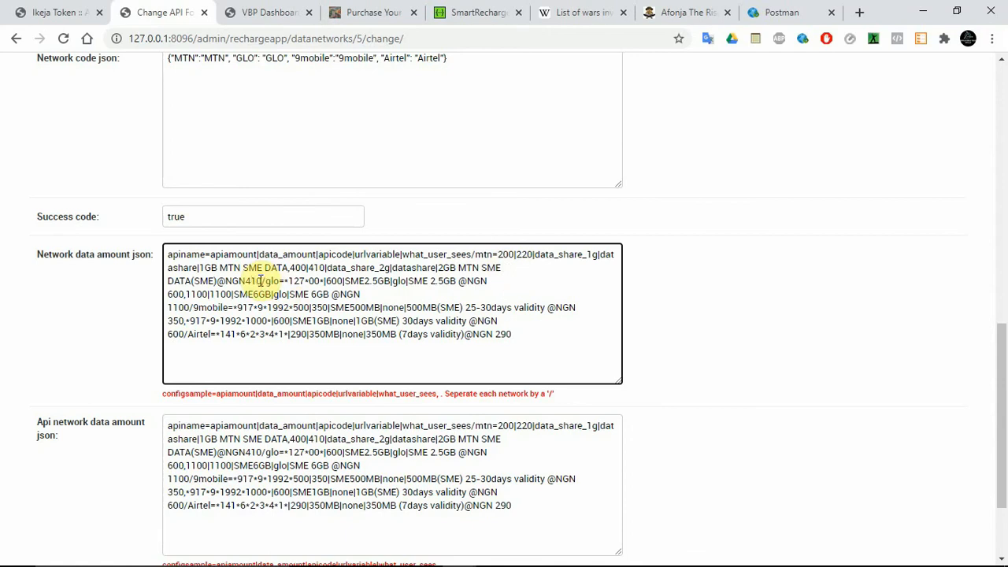
{"action": "double_click", "coordinate": [543, 256]}
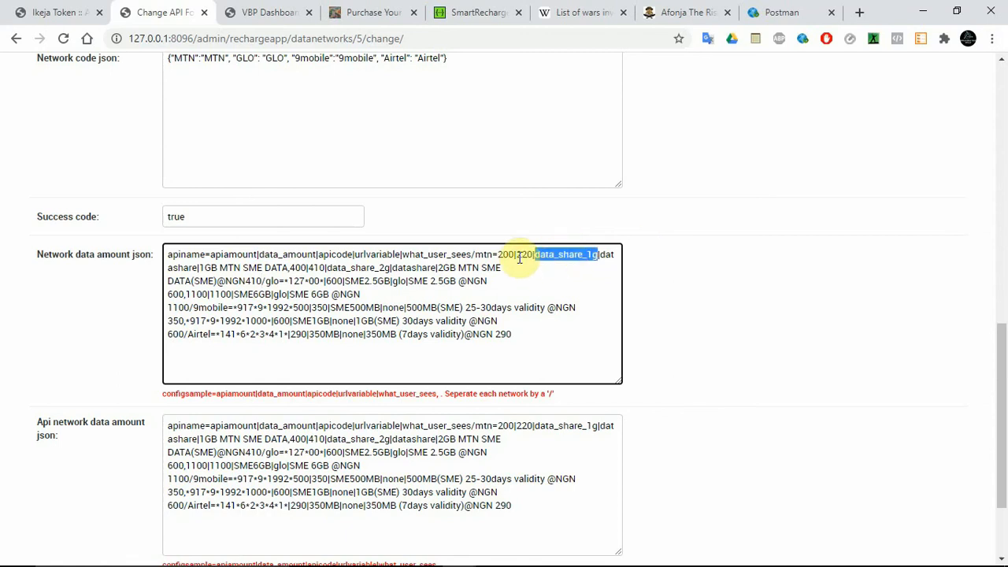
{"action": "double_click", "coordinate": [182, 268]}
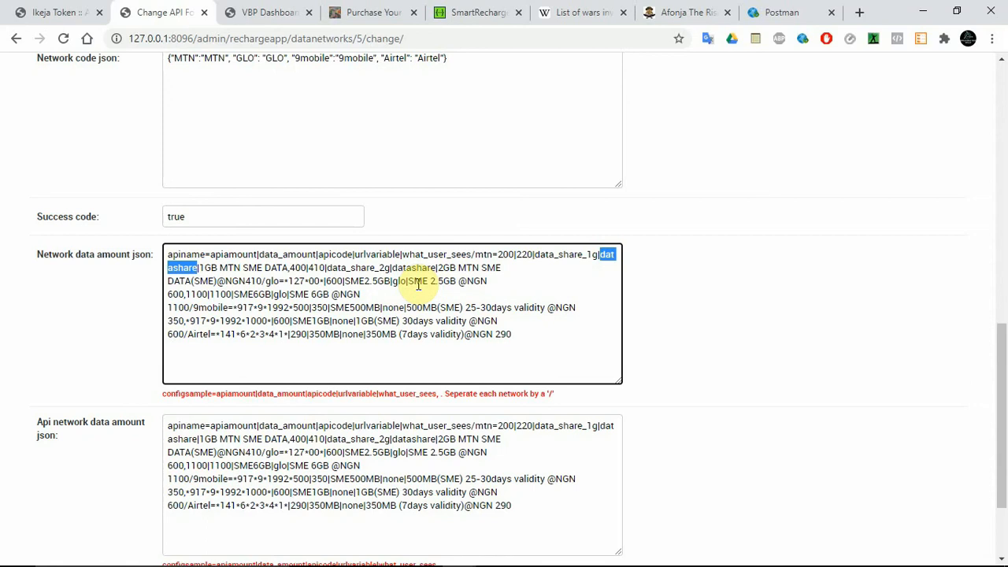
Step: In the SwaggerHub documentation, set the sub services request's service_code to data_topup from the listed codes, and execute it
{"action": "left_click", "coordinate": [473, 12]}
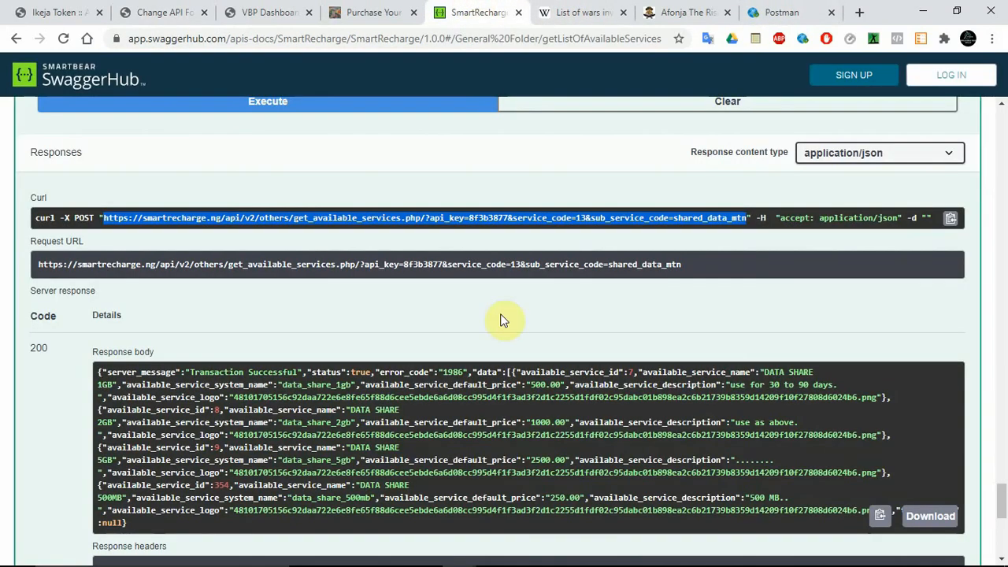
{"action": "scroll", "coordinate": [1002, 504], "scroll_direction": "down", "scroll_amount": 1}
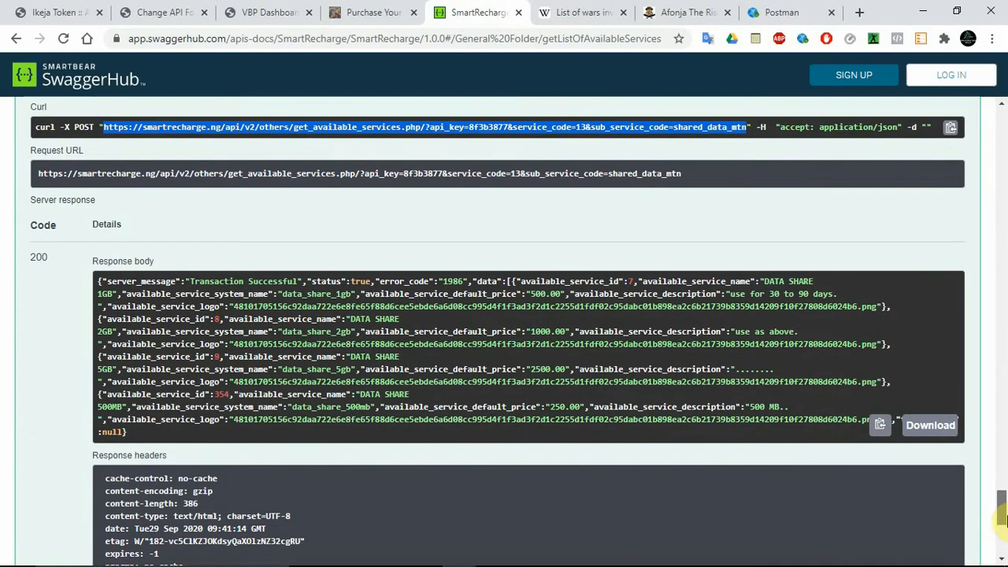
{"action": "left_click_drag", "start_coordinate": [1004, 520], "coordinate": [1002, 398]}
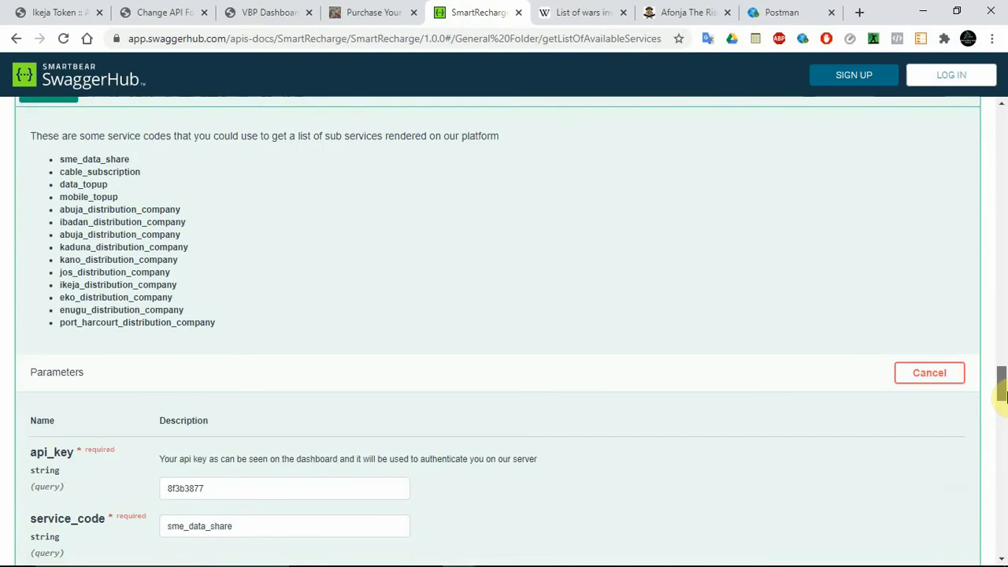
{"action": "double_click", "coordinate": [84, 185]}
{"action": "key", "text": "ctrl+c"}
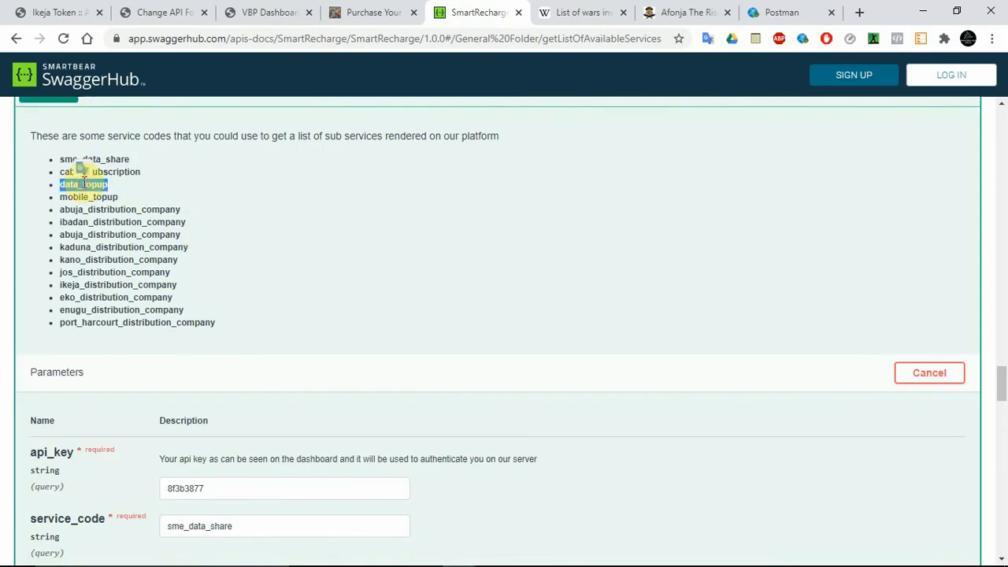
{"action": "mouse_move", "coordinate": [999, 383]}
{"action": "left_mouse_down"}
{"action": "mouse_move", "coordinate": [1003, 407]}
{"action": "mouse_move", "coordinate": [1002, 396]}
{"action": "left_mouse_up"}
{"action": "double_click", "coordinate": [263, 242]}
{"action": "key", "text": "ctrl+v"}
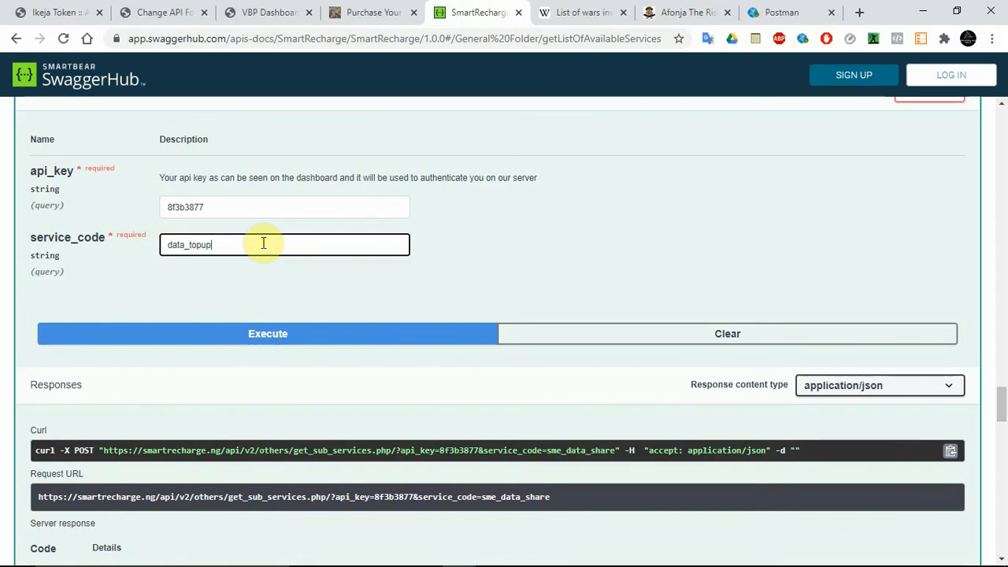
{"action": "left_click", "coordinate": [254, 334]}
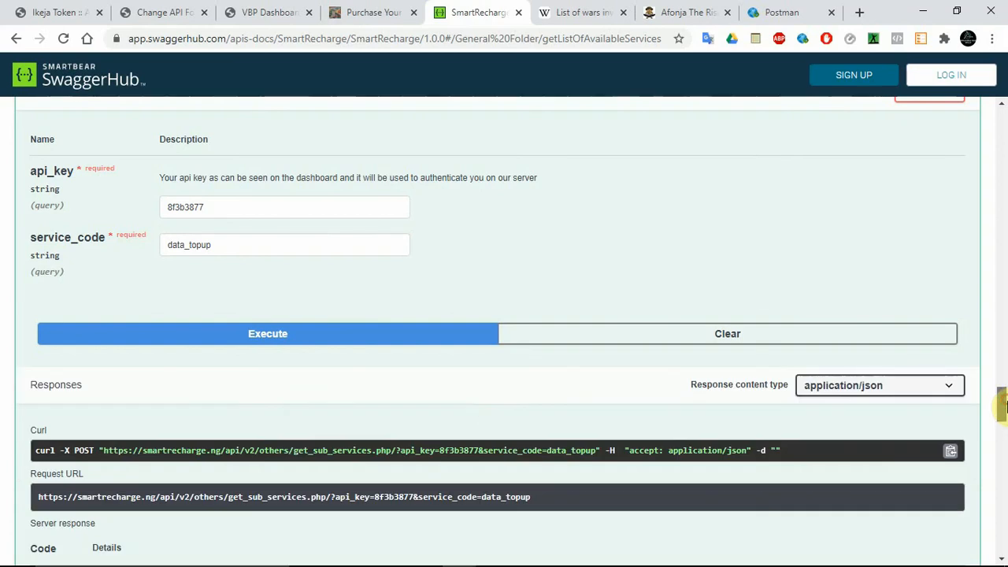
Step: Copy direct_data_mtn from the sub services response, and set the available services request's service_code to 9 and sub_service_code to direct_data_mtn
{"action": "left_click_drag", "start_coordinate": [1002, 404], "coordinate": [1003, 430]}
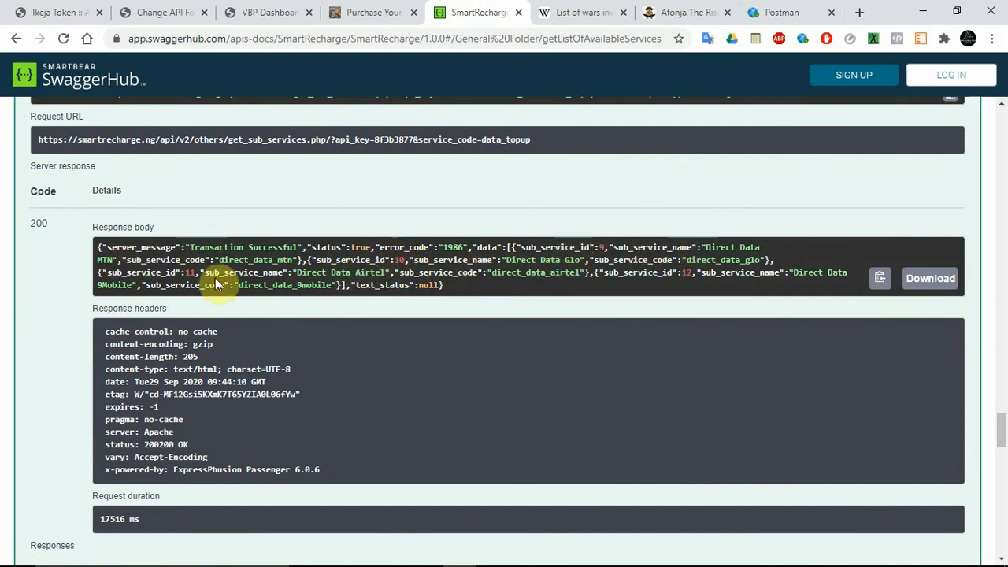
{"action": "double_click", "coordinate": [234, 262]}
{"action": "key", "text": "ctrl+c"}
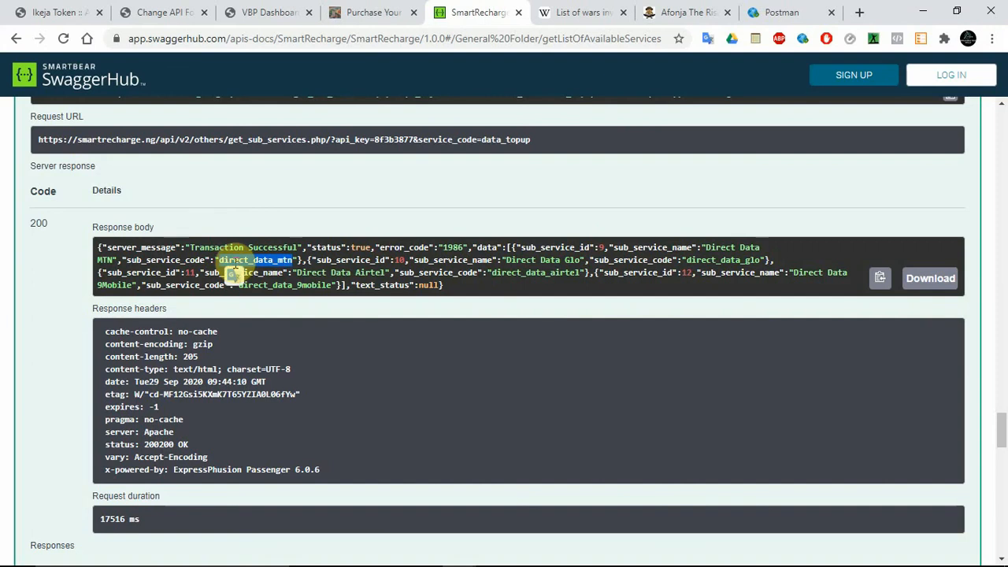
{"action": "left_click", "coordinate": [608, 249]}
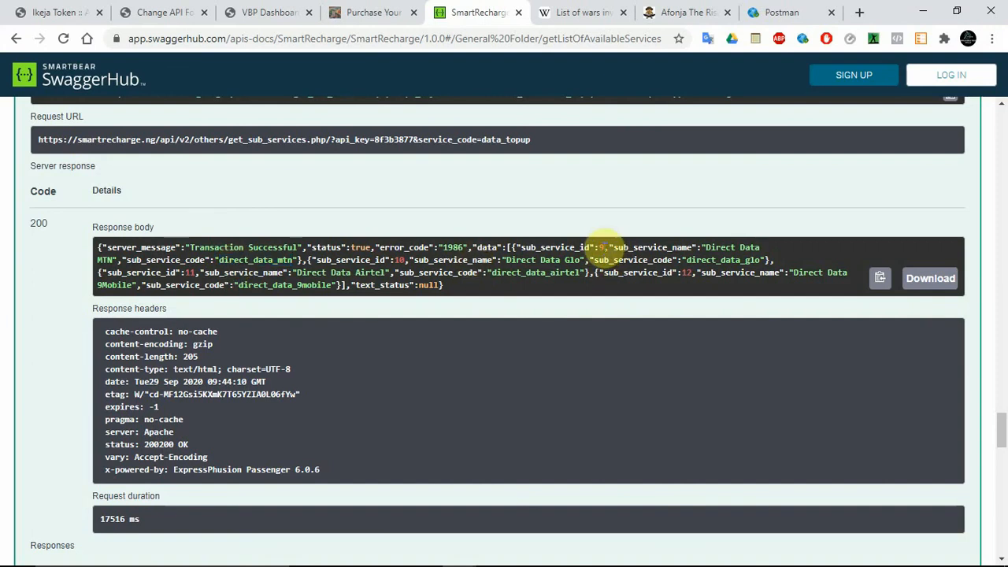
{"action": "scroll", "coordinate": [1003, 425], "scroll_direction": "down", "scroll_amount": 8}
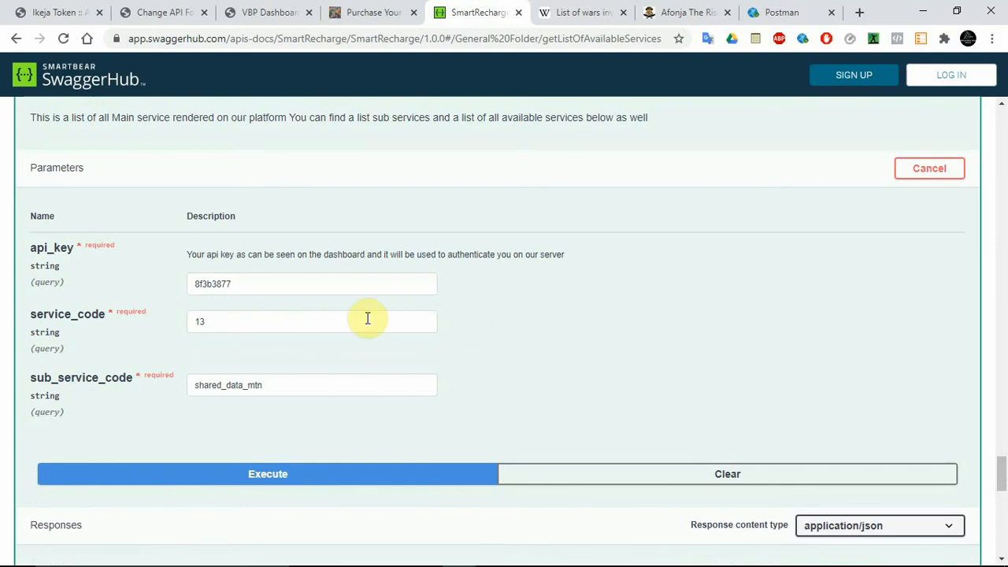
{"action": "left_click", "coordinate": [210, 322]}
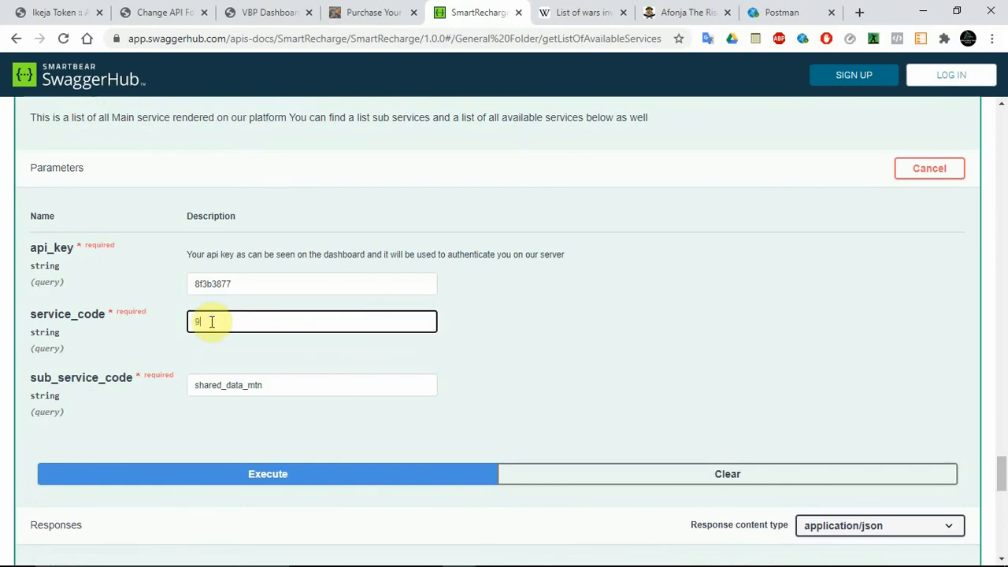
{"action": "key", "text": "Tab"}
{"action": "key", "text": "ctrl+v"}
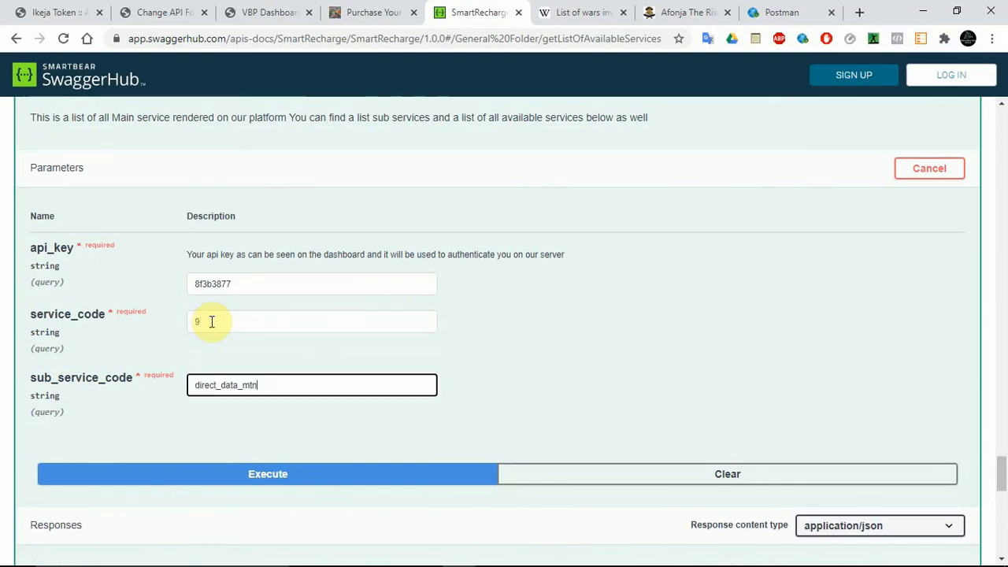
Step: Execute the available services request, and copy the plan code mtn_20gb_30_days from its response body
{"action": "left_click", "coordinate": [312, 477]}
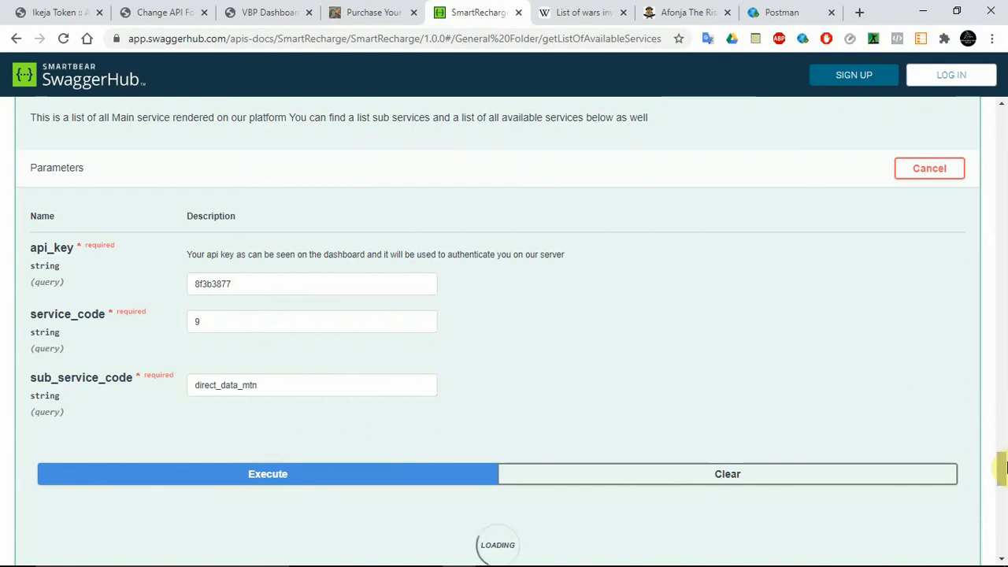
{"action": "scroll", "coordinate": [1000, 480], "scroll_direction": "up", "scroll_amount": 2}
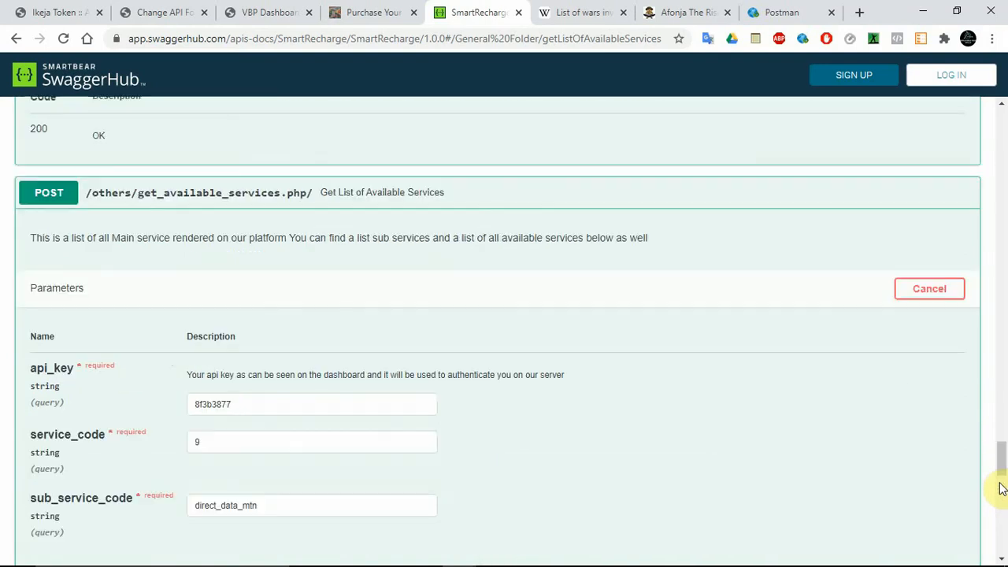
{"action": "scroll", "coordinate": [1000, 477], "scroll_direction": "down", "scroll_amount": 8}
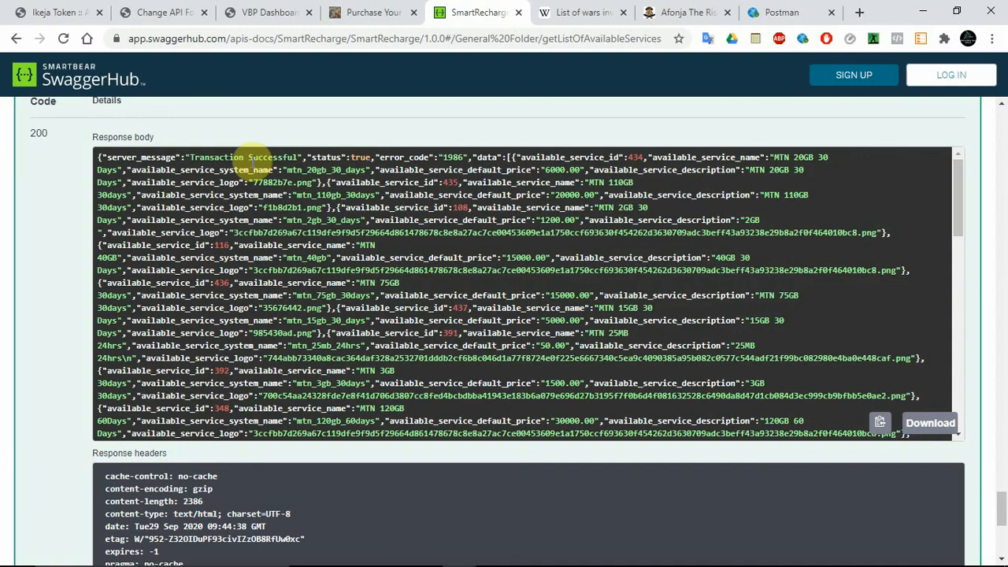
{"action": "double_click", "coordinate": [293, 169]}
{"action": "key", "text": "ctrl+c"}
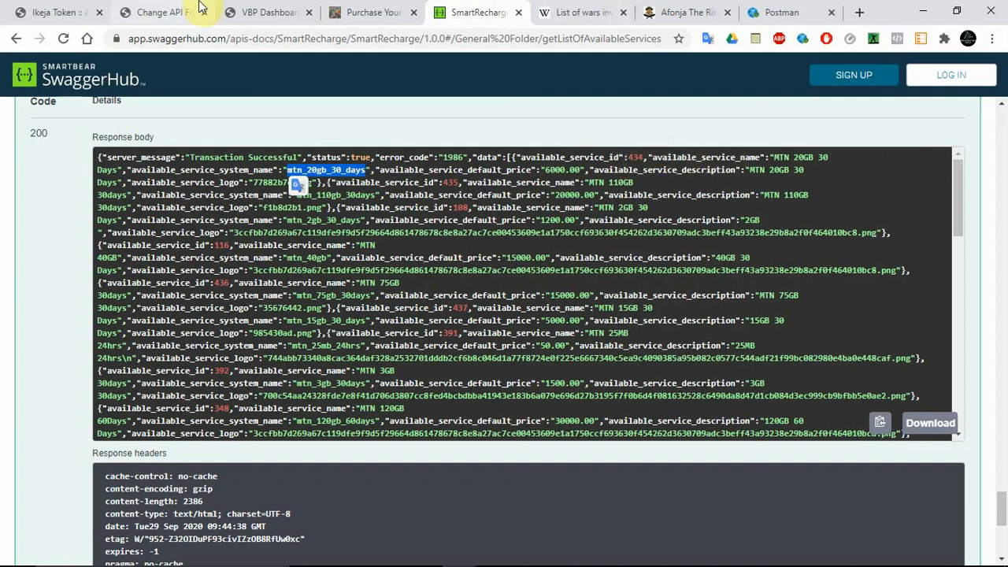
Step: In the API change form's Network data amount json, append a comma-separated MTN entry before /glo with 6000|6500| and the copied code mtn_20gb_30_days
{"action": "left_click", "coordinate": [173, 10]}
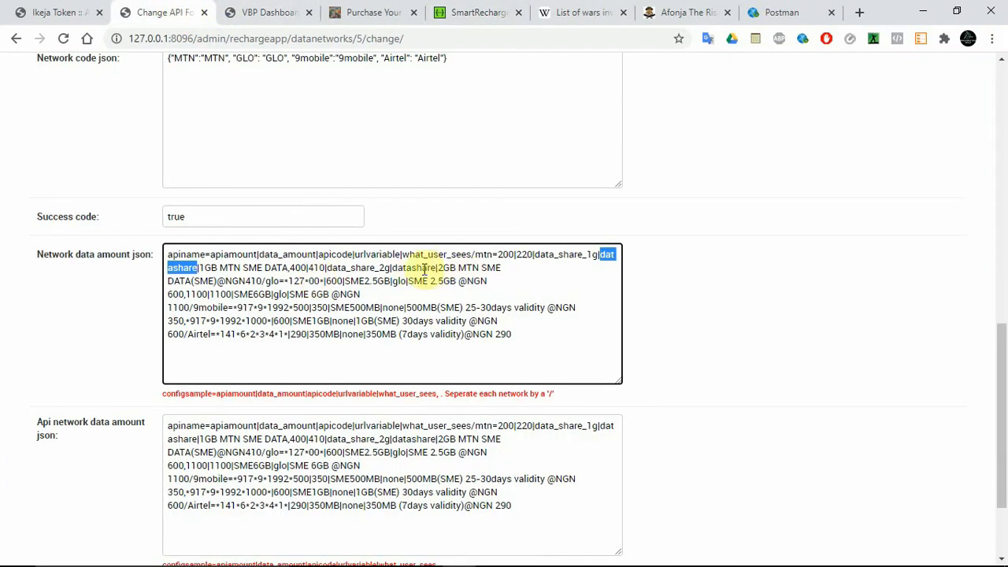
{"action": "left_click", "coordinate": [263, 281]}
{"action": "key", "text": "BackSpace"}
{"action": "type", "text": "/"}
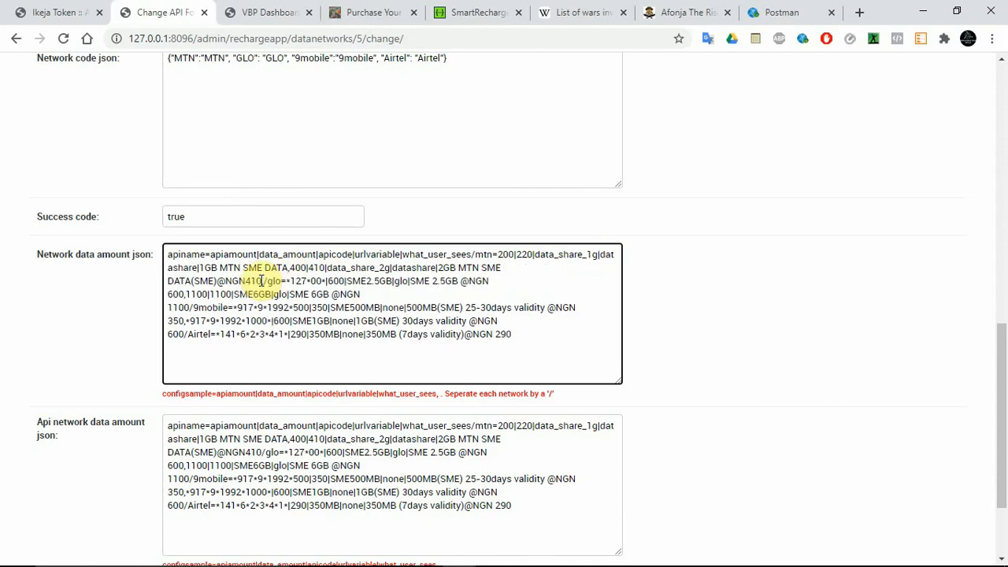
{"action": "left_click", "coordinate": [262, 281]}
{"action": "type", "text": ","}
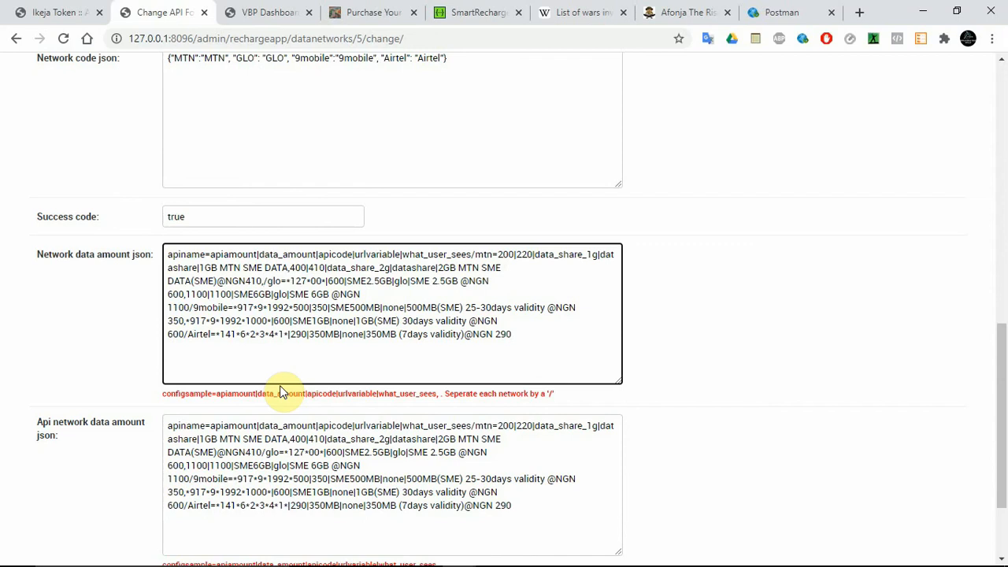
{"action": "type", "text": "6000|"}
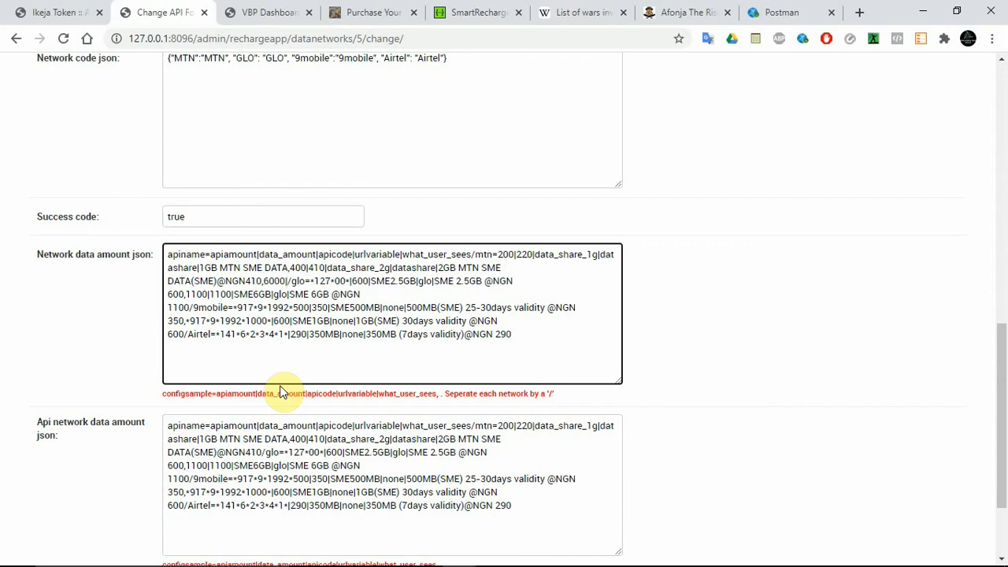
{"action": "type", "text": "6500"}
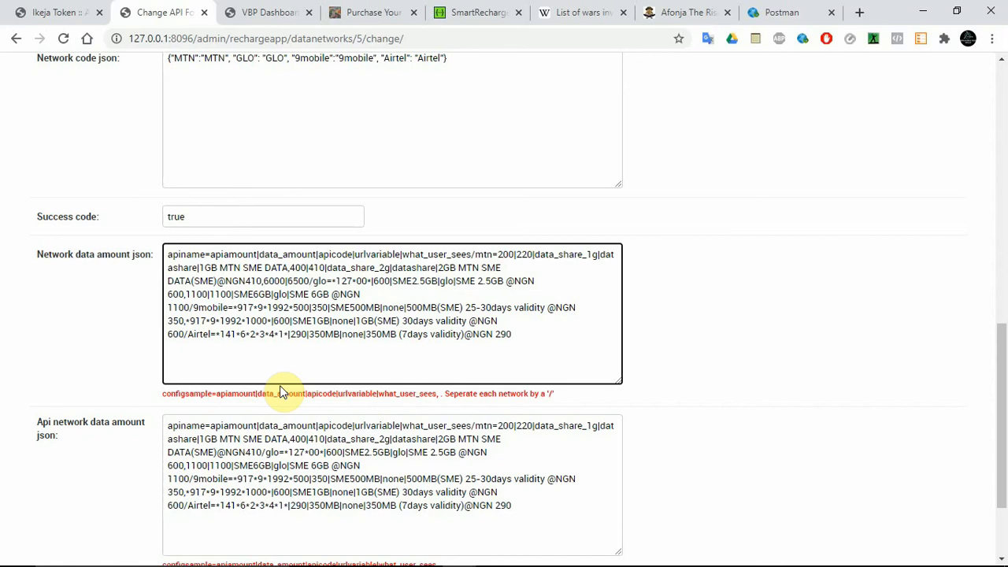
{"action": "type", "text": "|"}
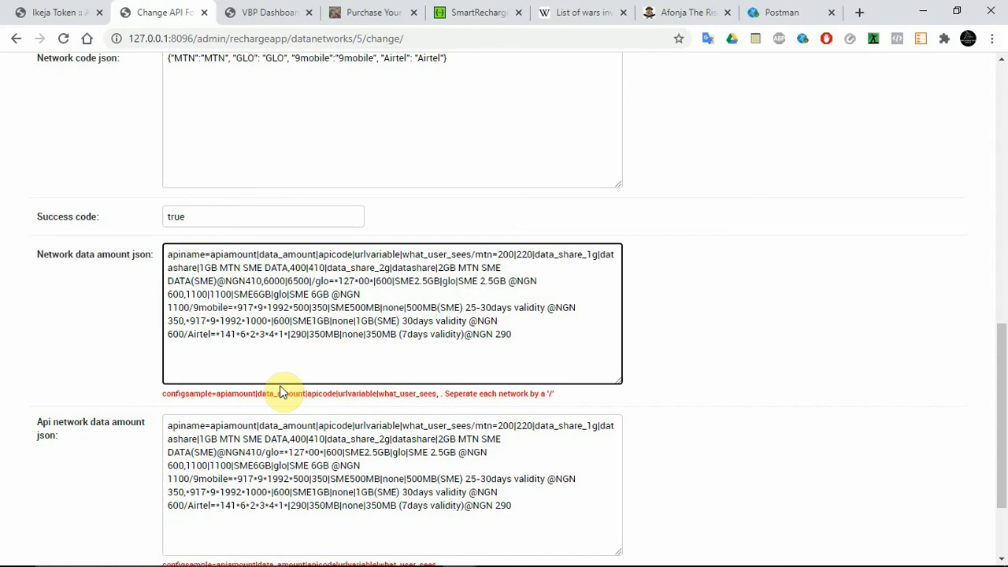
{"action": "key", "text": "ctrl+v"}
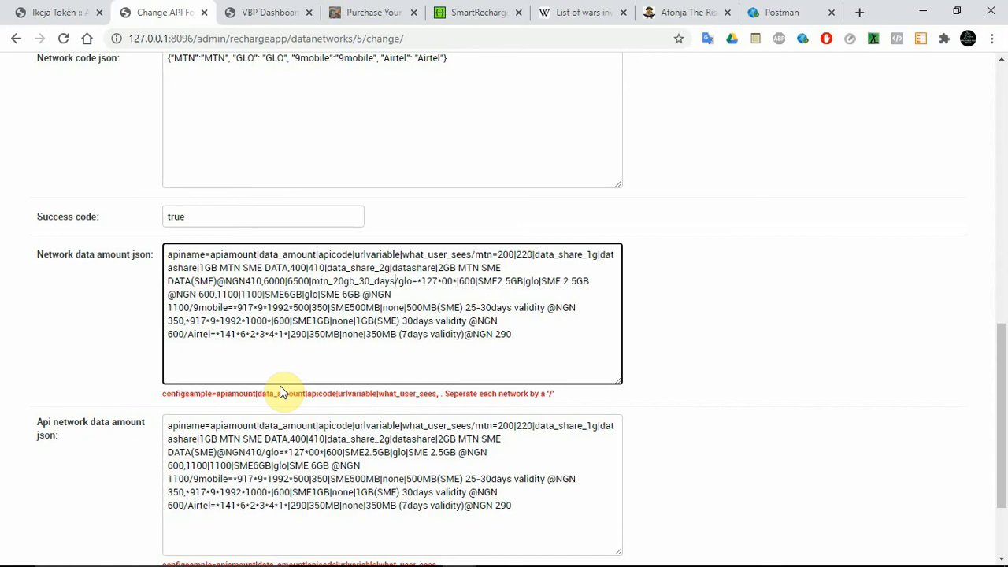
Step: Add directdata as the new MTN entry's URL variable, checking the endpoint name in the Notepad sample URL, and end it with a | separator
{"action": "type", "text": "|"}
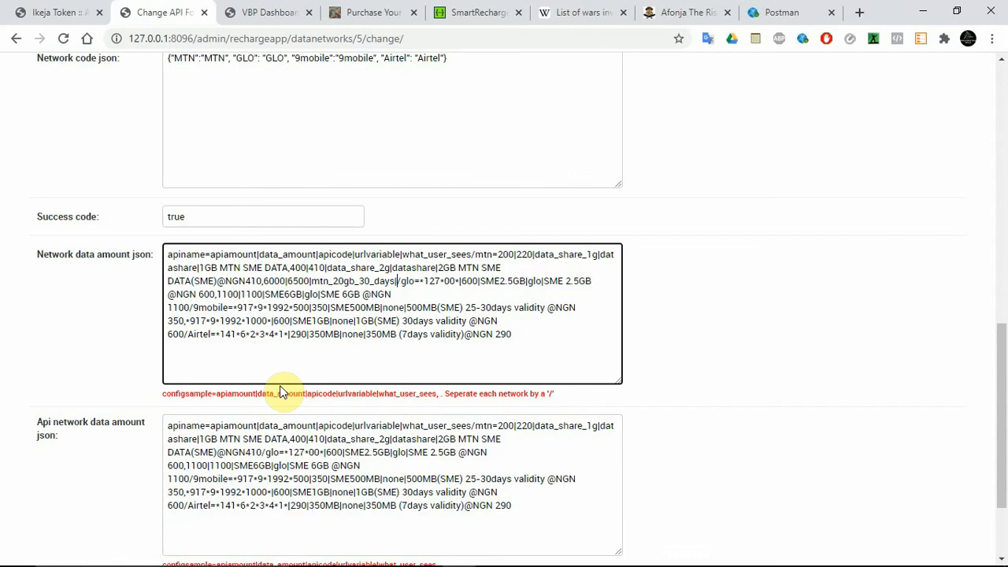
{"action": "type", "text": "di"}
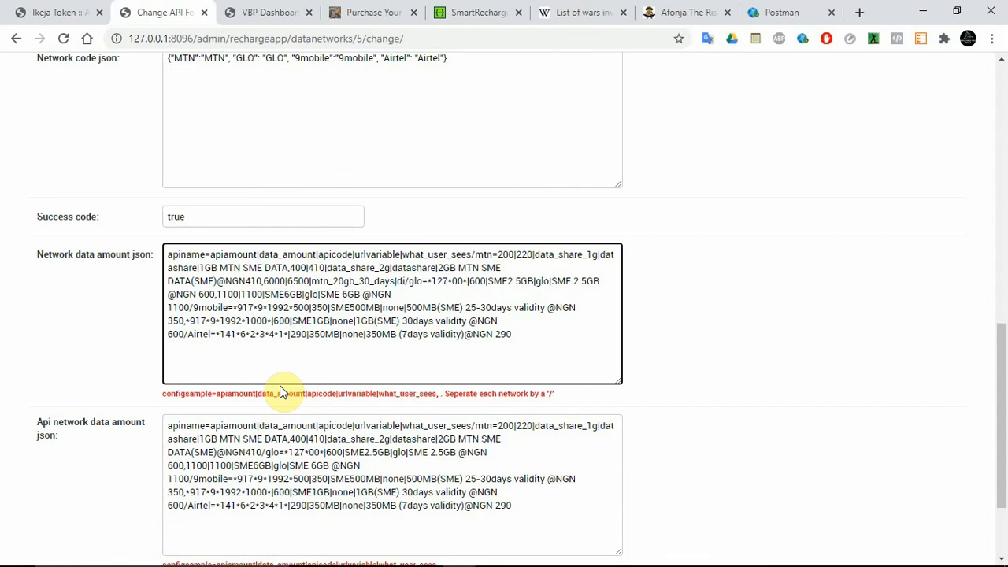
{"action": "mouse_move", "coordinate": [541, 559]}
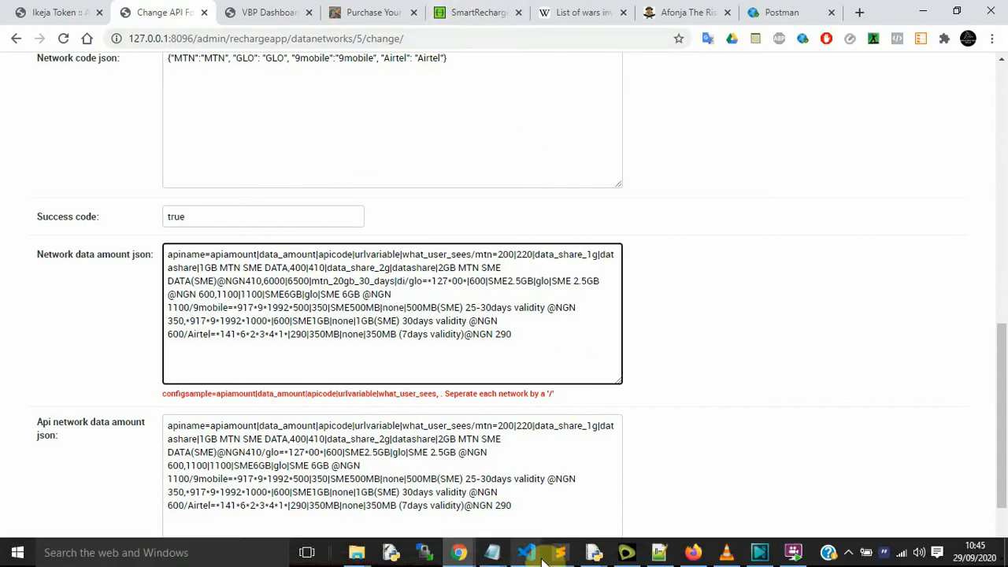
{"action": "mouse_move", "coordinate": [492, 552]}
{"action": "left_click", "coordinate": [550, 485]}
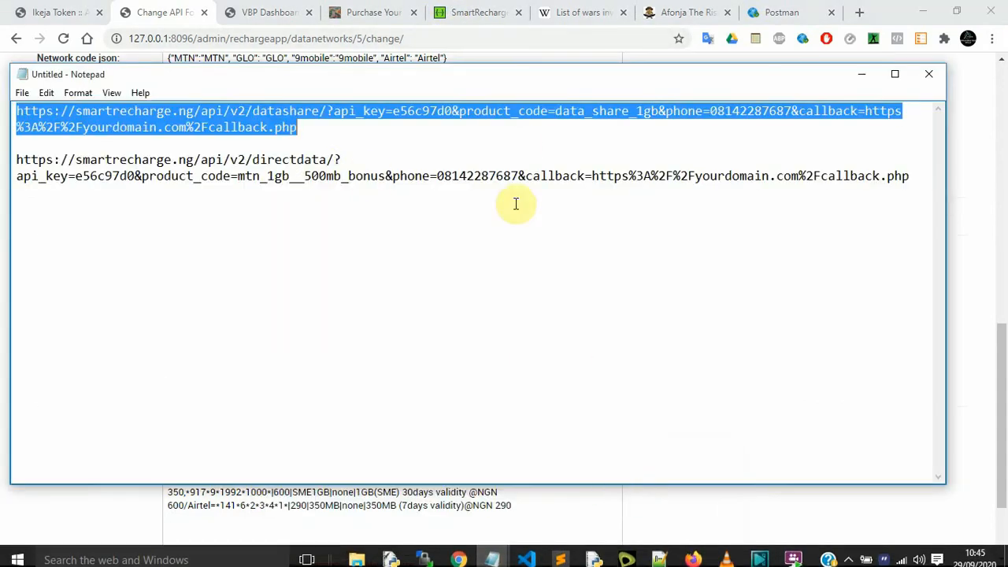
{"action": "double_click", "coordinate": [320, 158]}
{"action": "left_click", "coordinate": [306, 160]}
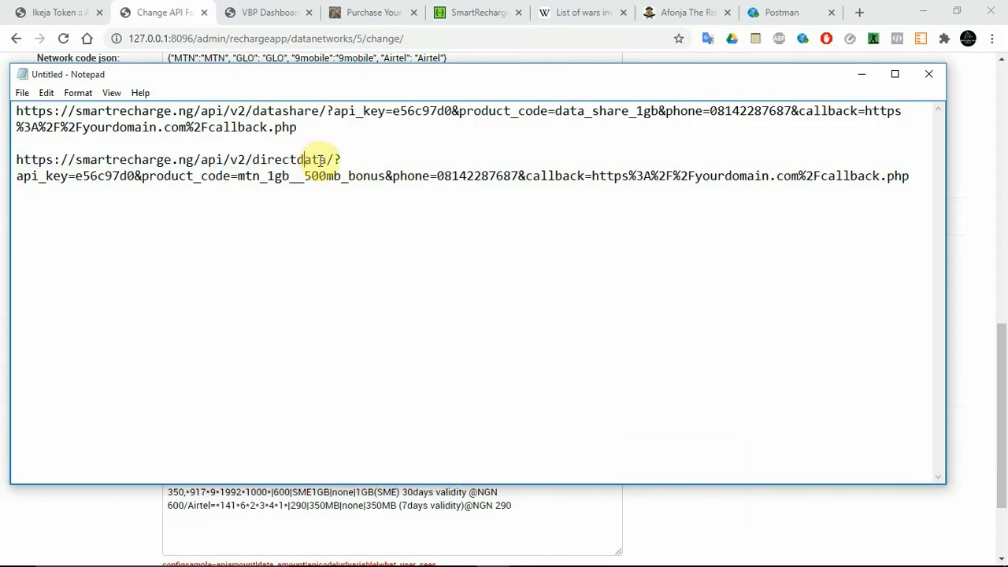
{"action": "left_click_drag", "start_coordinate": [326, 159], "coordinate": [254, 160]}
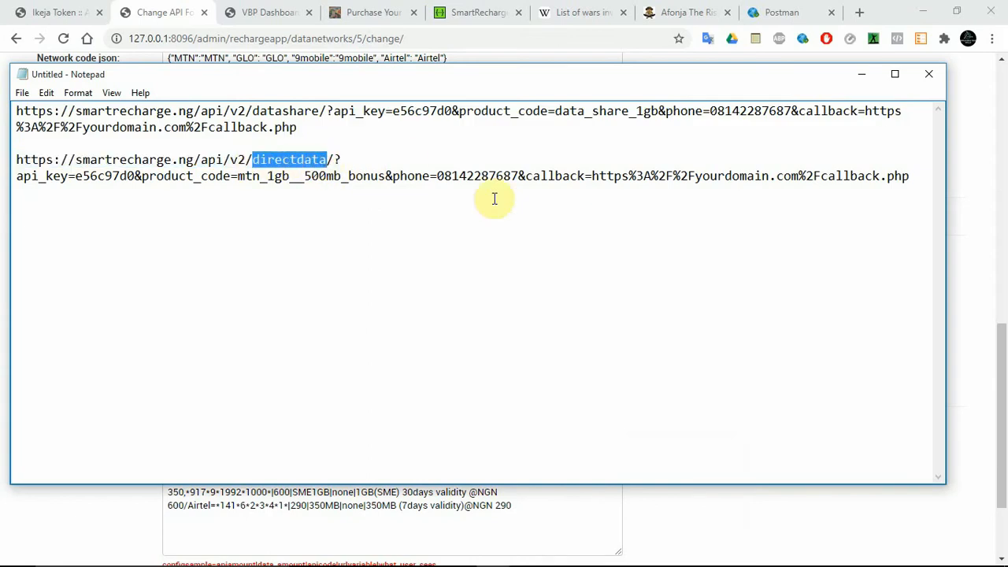
{"action": "left_click", "coordinate": [1002, 378]}
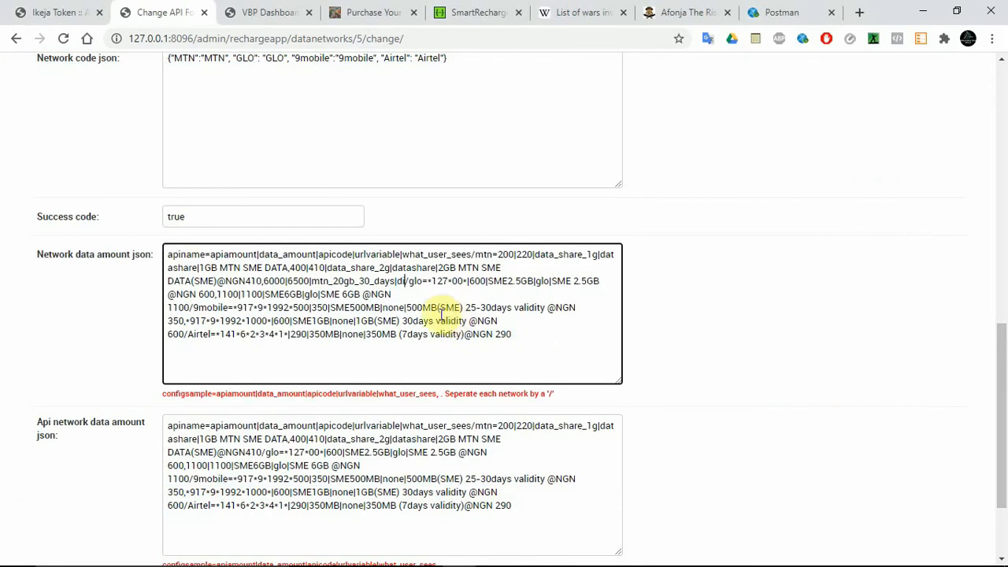
{"action": "type", "text": "rectdata"}
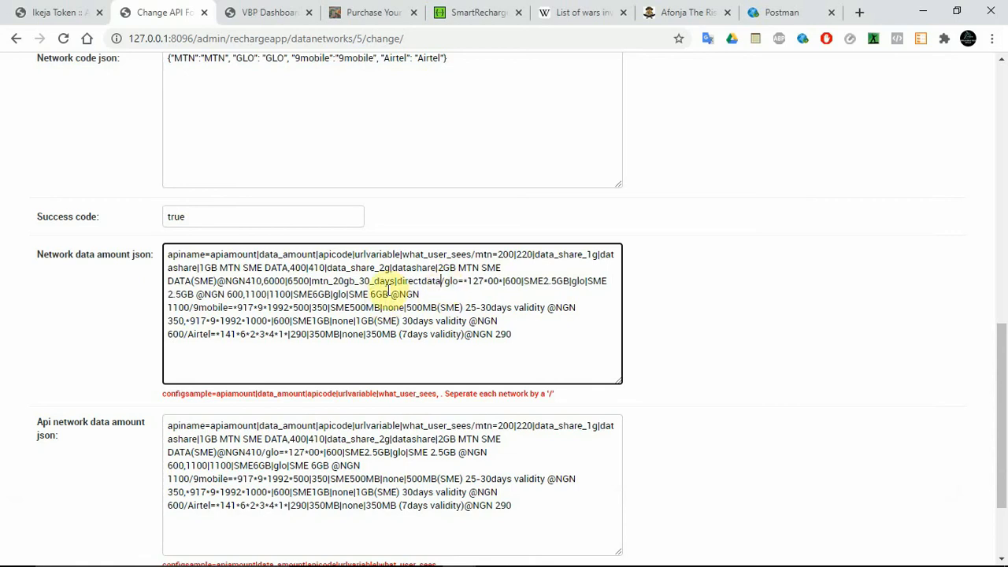
{"action": "type", "text": "|"}
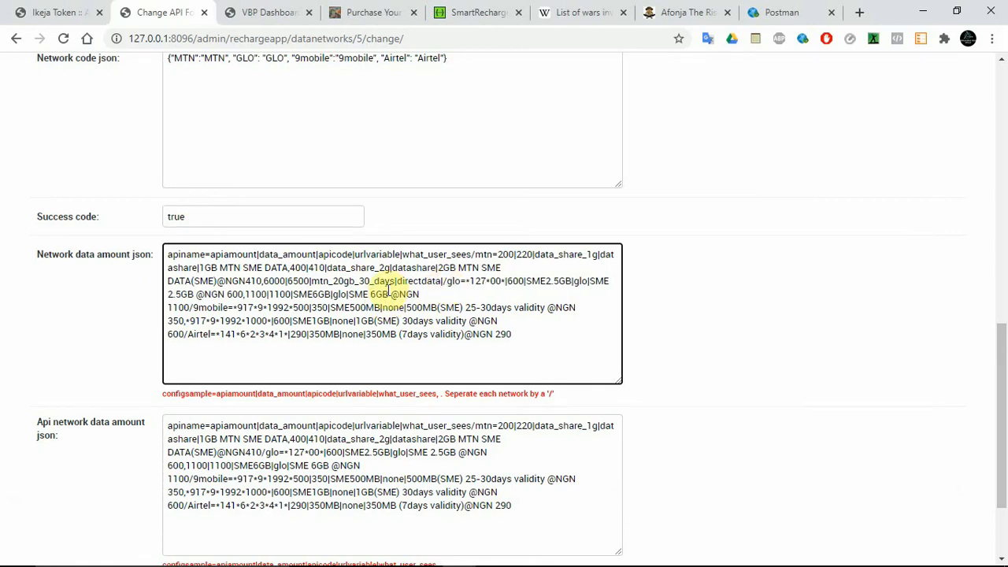
Step: Copy the plan name MTN 20GB 30 Days from the SwaggerHub response into the new entry's what_user_sees part, and save while continuing editing
{"action": "left_click", "coordinate": [473, 12]}
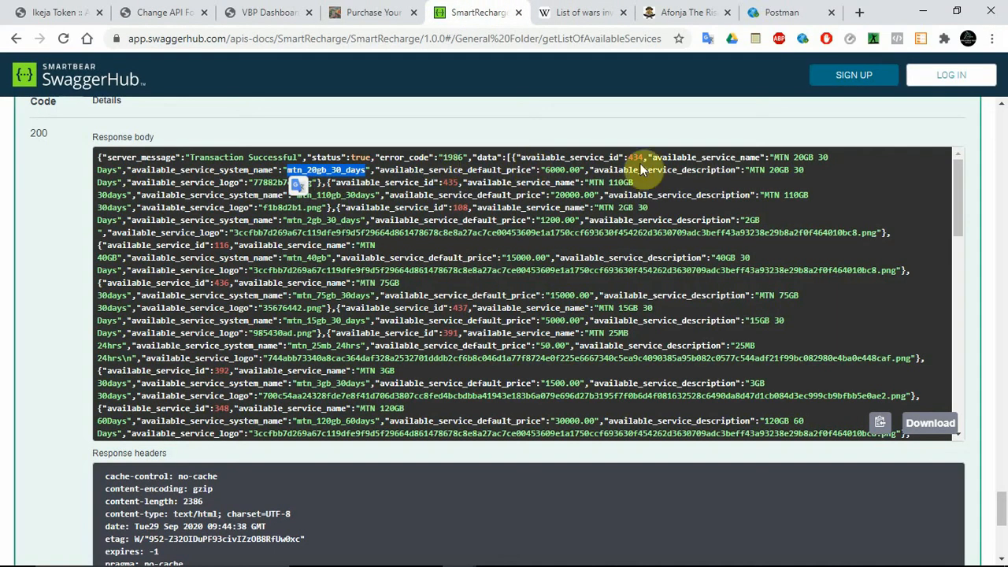
{"action": "left_click_drag", "start_coordinate": [774, 158], "coordinate": [118, 168]}
{"action": "key", "text": "ctrl+c"}
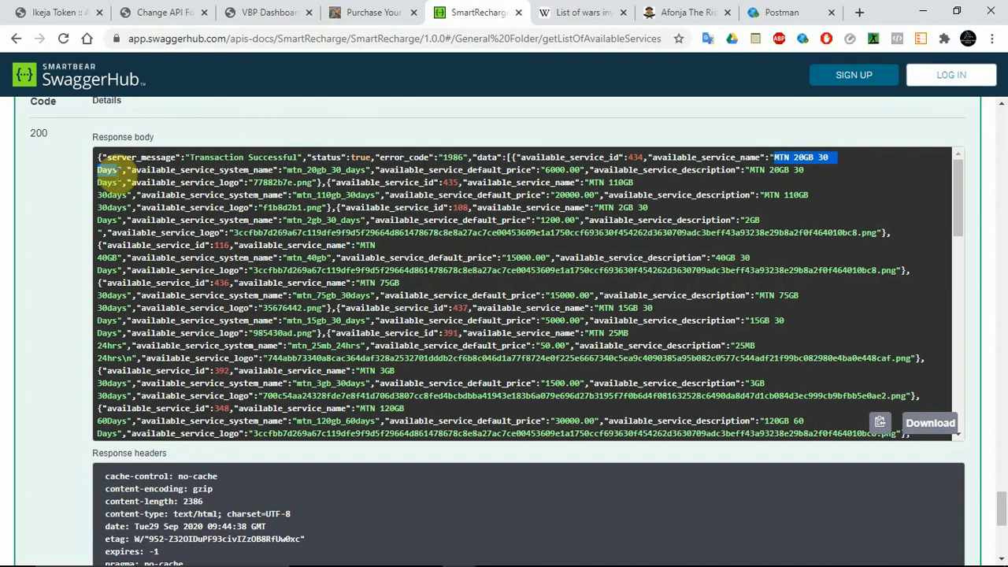
{"action": "left_click", "coordinate": [268, 12]}
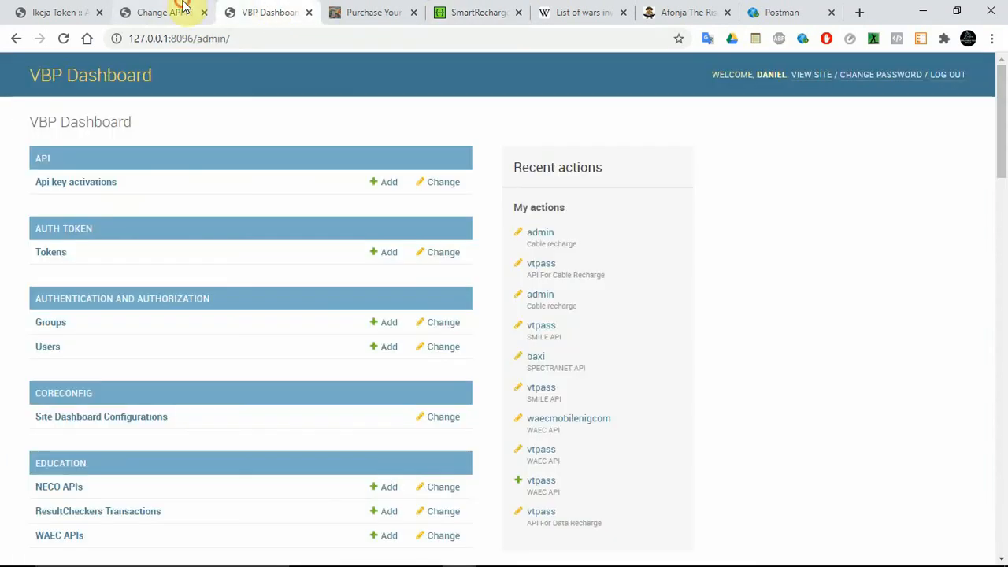
{"action": "left_click", "coordinate": [167, 12]}
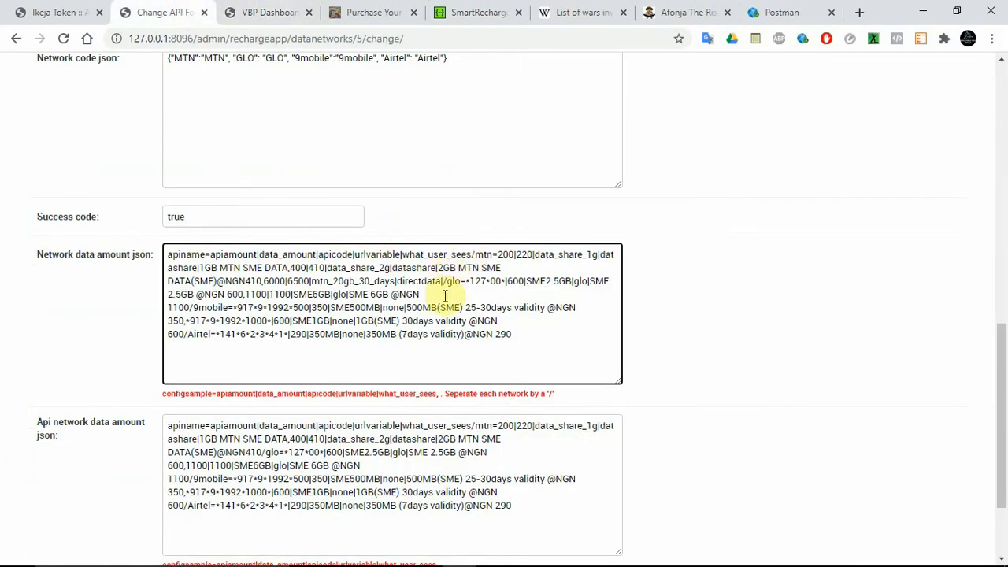
{"action": "key", "text": "ctrl+v"}
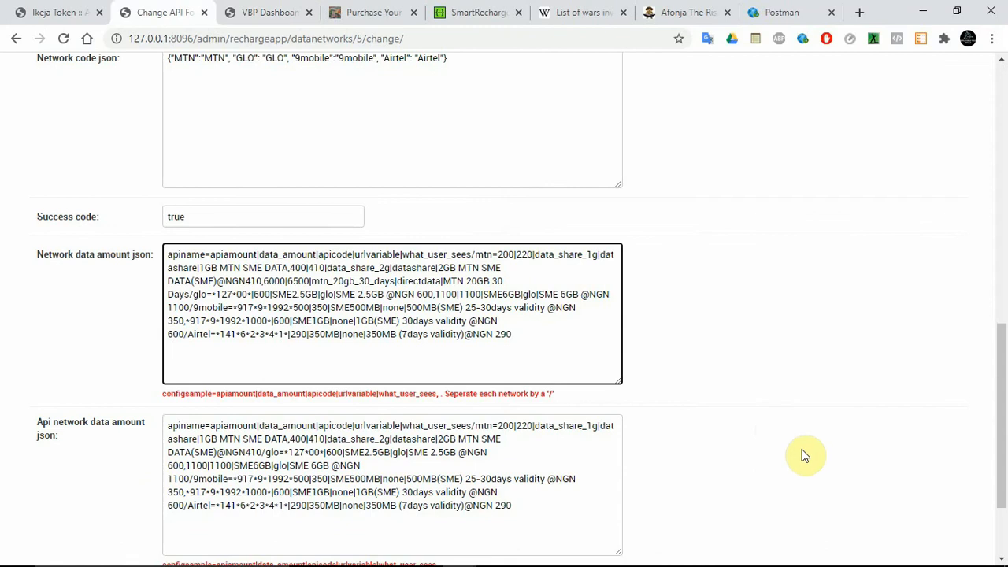
{"action": "left_click_drag", "start_coordinate": [1002, 426], "coordinate": [1003, 470]}
{"action": "left_click", "coordinate": [846, 496]}
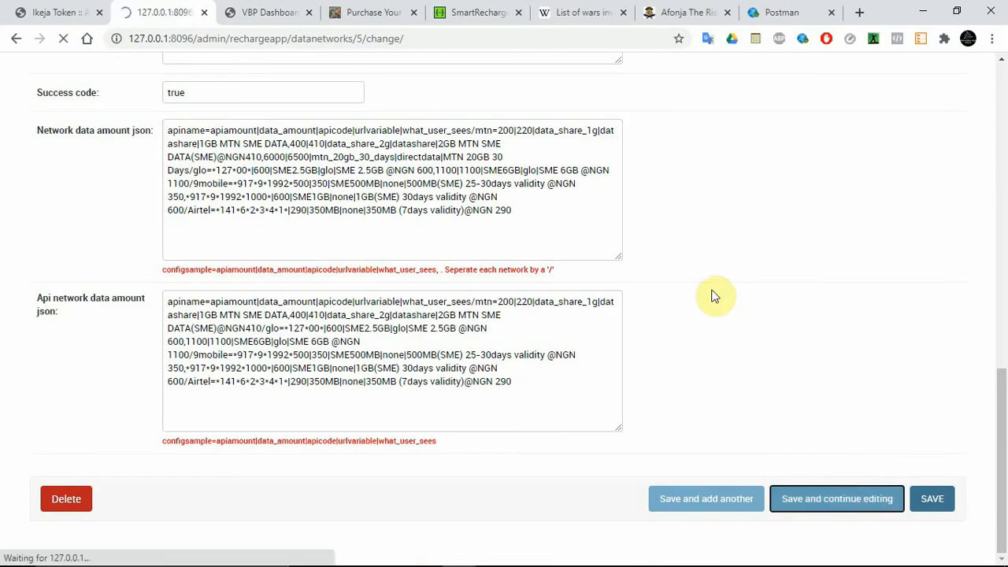
Step: Reload the customer data bundle purchase page, and choose the MTN network with the MTN 20GB 30 Days plan
{"action": "left_click", "coordinate": [260, 11]}
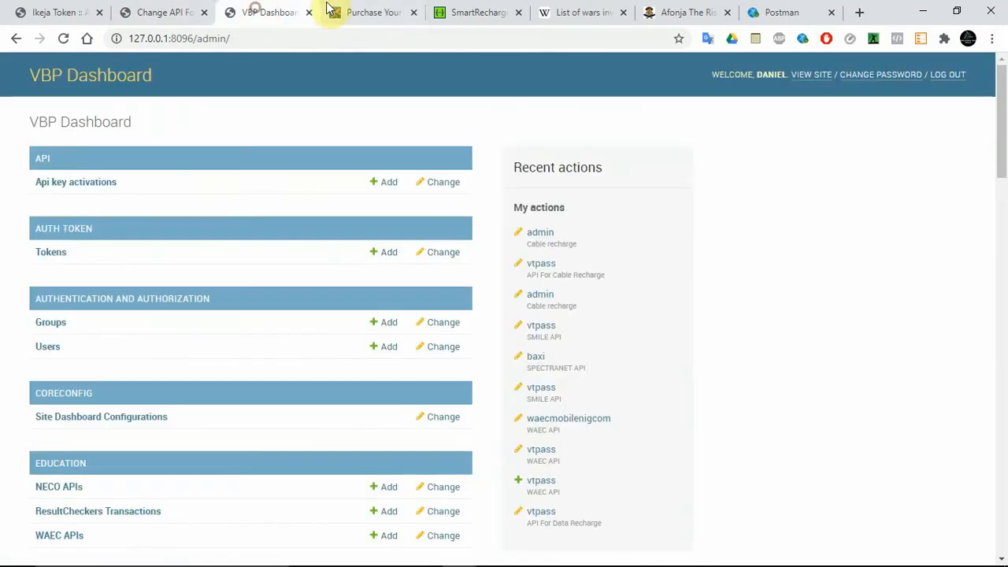
{"action": "left_click", "coordinate": [347, 11]}
{"action": "left_click", "coordinate": [63, 39]}
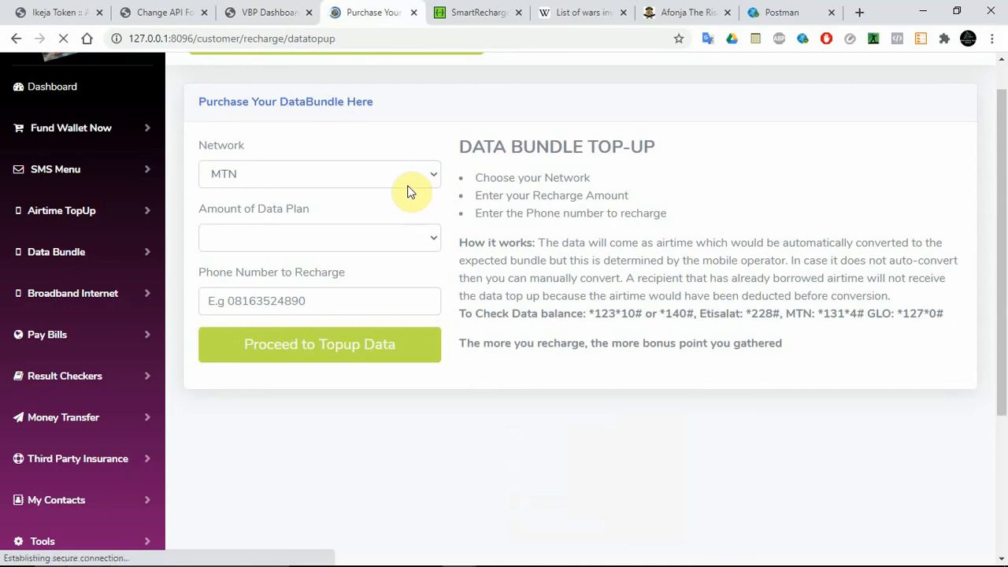
{"action": "left_click", "coordinate": [331, 174]}
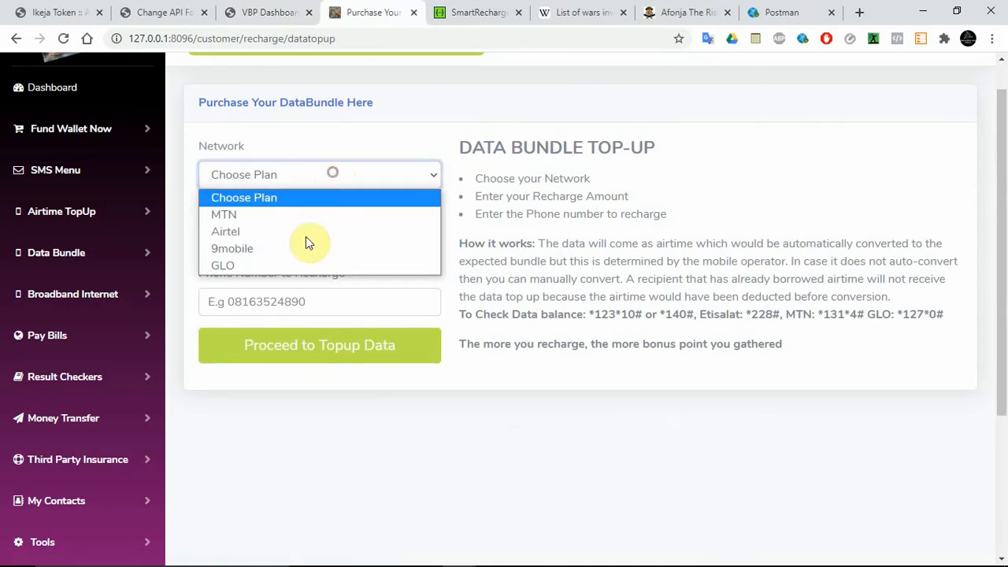
{"action": "left_click", "coordinate": [275, 211]}
{"action": "left_click", "coordinate": [274, 239]}
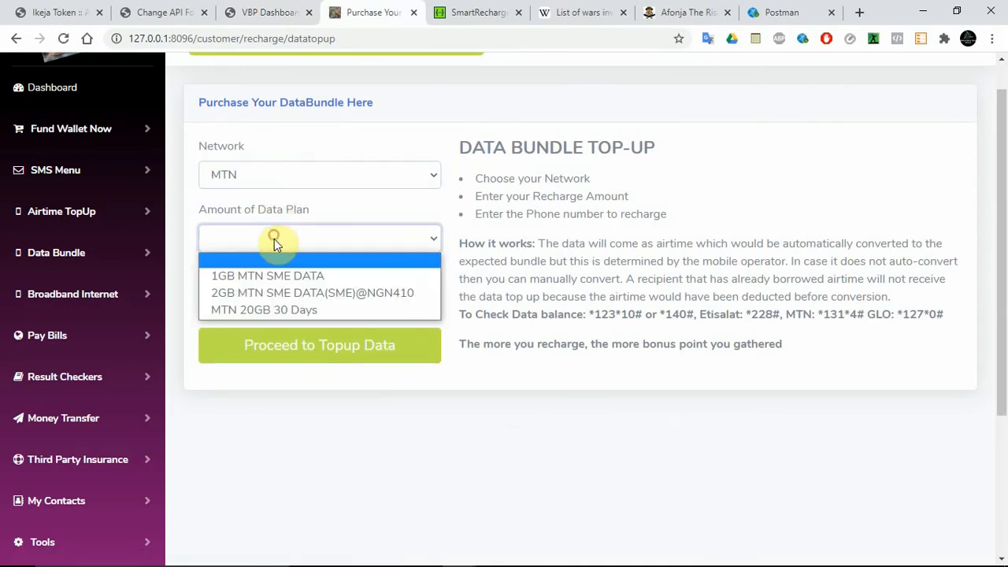
{"action": "left_click", "coordinate": [292, 309]}
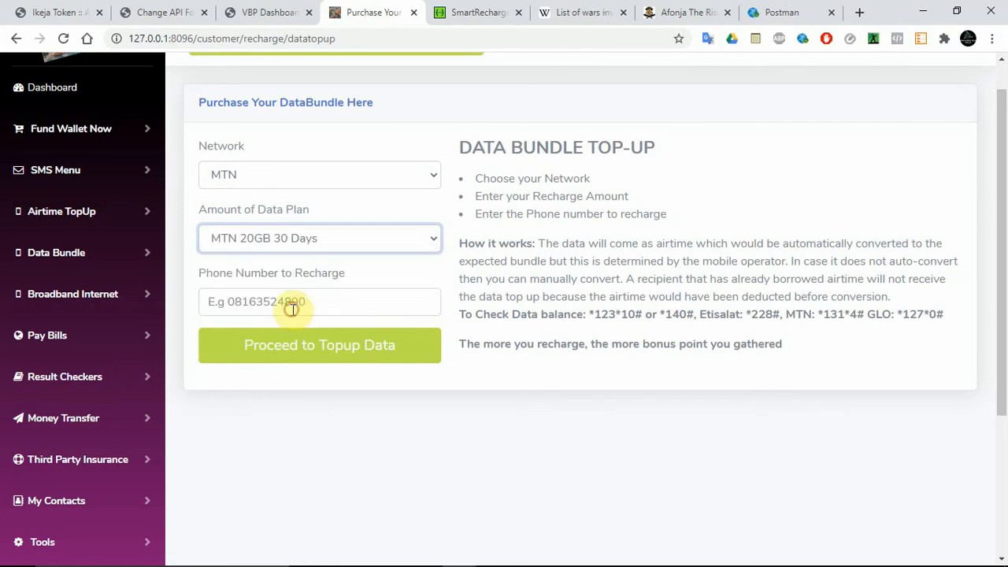
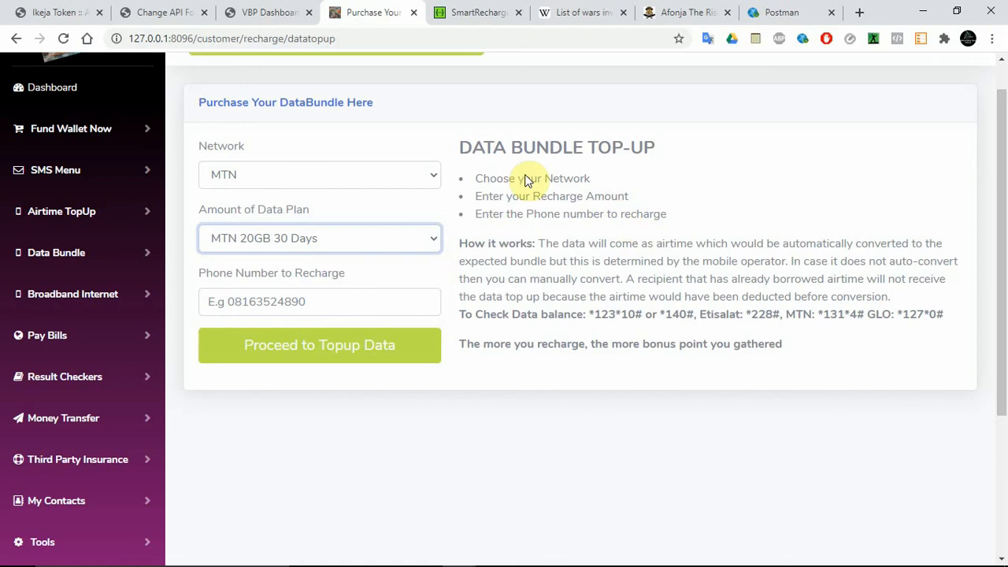
Step: Review the saved Network data amount json in the API change form against the MTN plans in the SwaggerHub response
{"action": "left_click", "coordinate": [162, 12]}
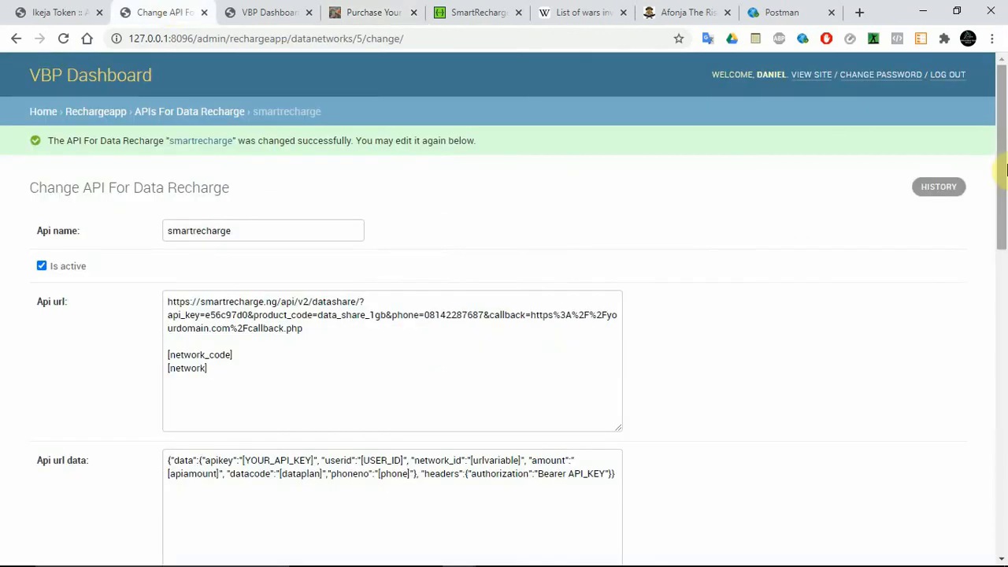
{"action": "left_click_drag", "start_coordinate": [1002, 150], "coordinate": [1004, 485]}
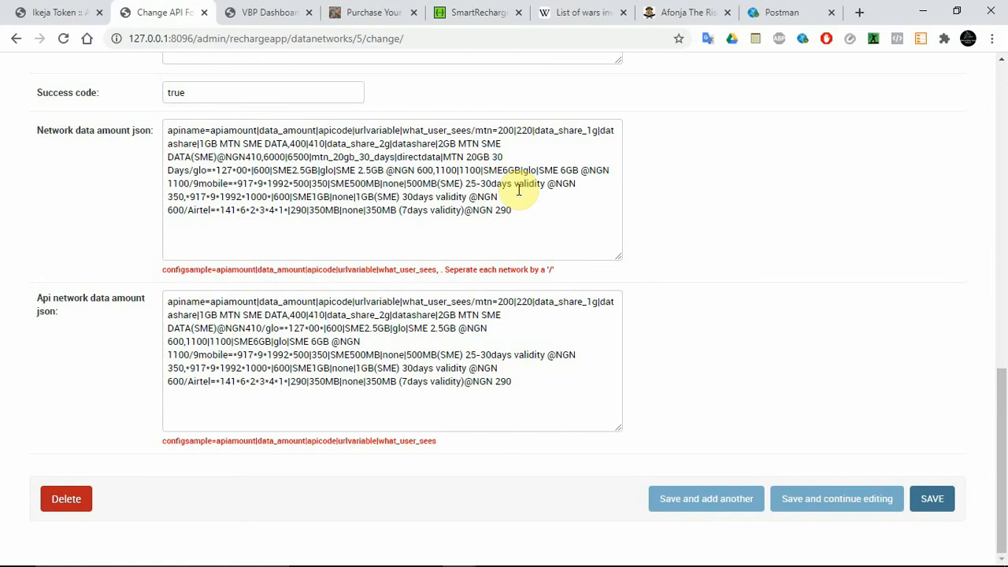
{"action": "left_click", "coordinate": [457, 207]}
{"action": "key", "text": "ctrl+a"}
{"action": "left_click", "coordinate": [392, 211]}
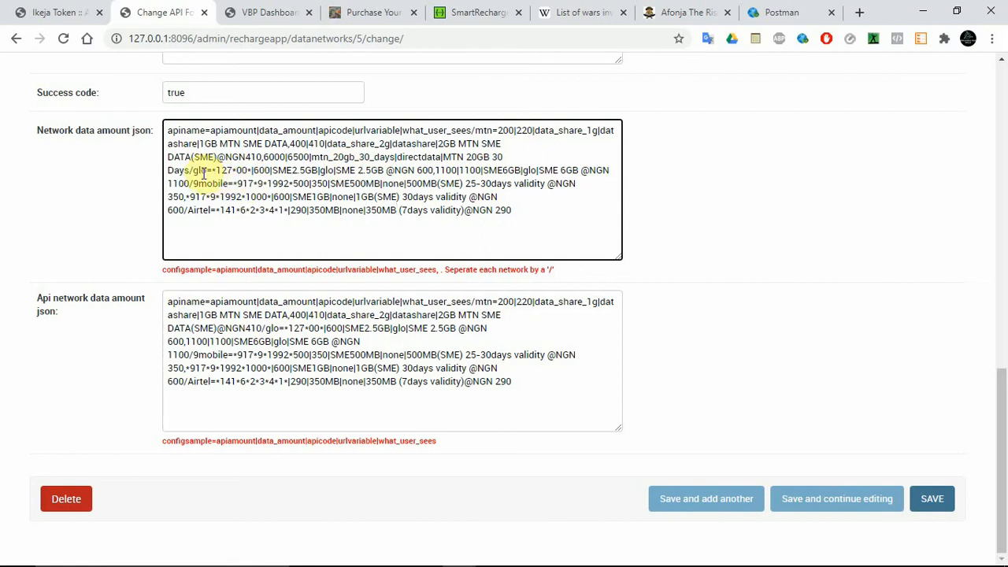
{"action": "left_click", "coordinate": [473, 13]}
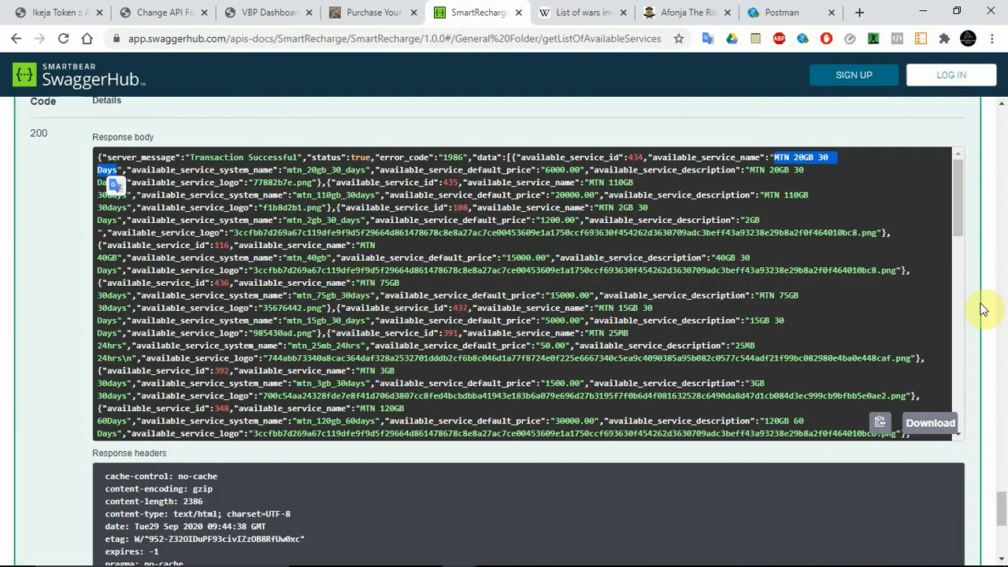
{"action": "mouse_move", "coordinate": [960, 222]}
{"action": "left_mouse_down"}
{"action": "mouse_move", "coordinate": [958, 420]}
{"action": "mouse_move", "coordinate": [955, 210]}
{"action": "left_mouse_up"}
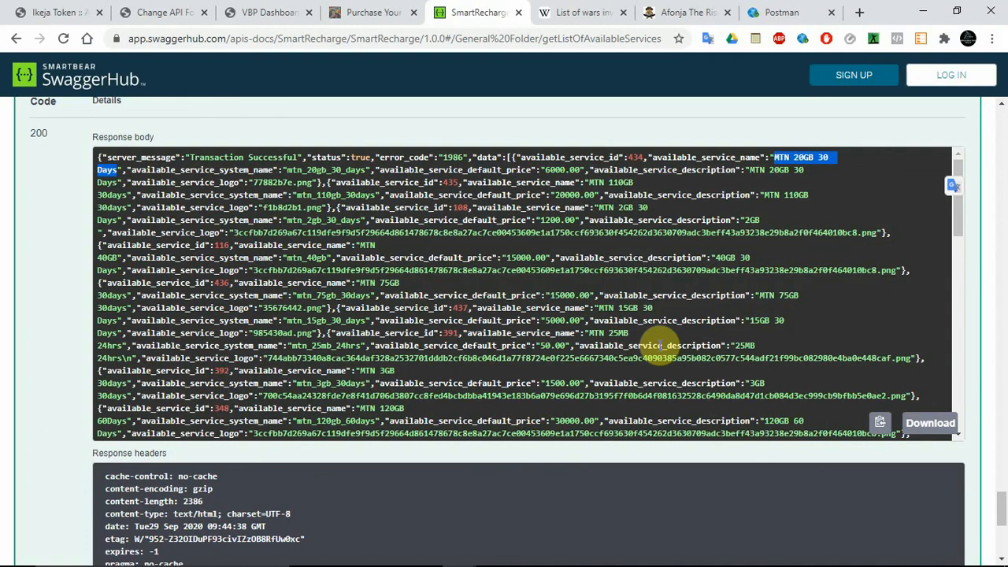
{"action": "left_click_drag", "start_coordinate": [963, 215], "coordinate": [956, 140]}
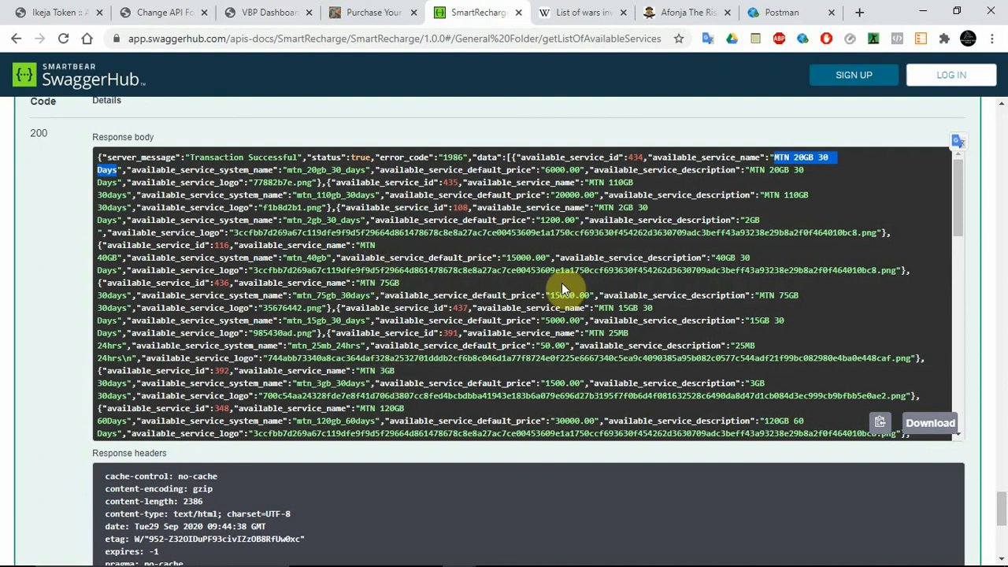
Step: Execute the available services request with service_code 10 and sub_service_code direct_data_glo, taking both from the data_topup sub-services response
{"action": "left_click_drag", "start_coordinate": [1002, 512], "coordinate": [1003, 425]}
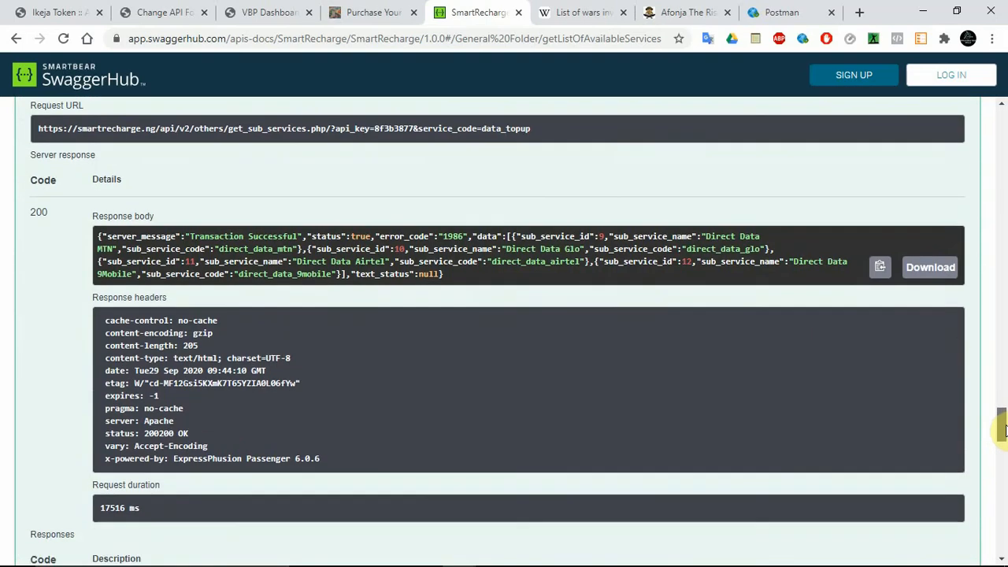
{"action": "double_click", "coordinate": [399, 248]}
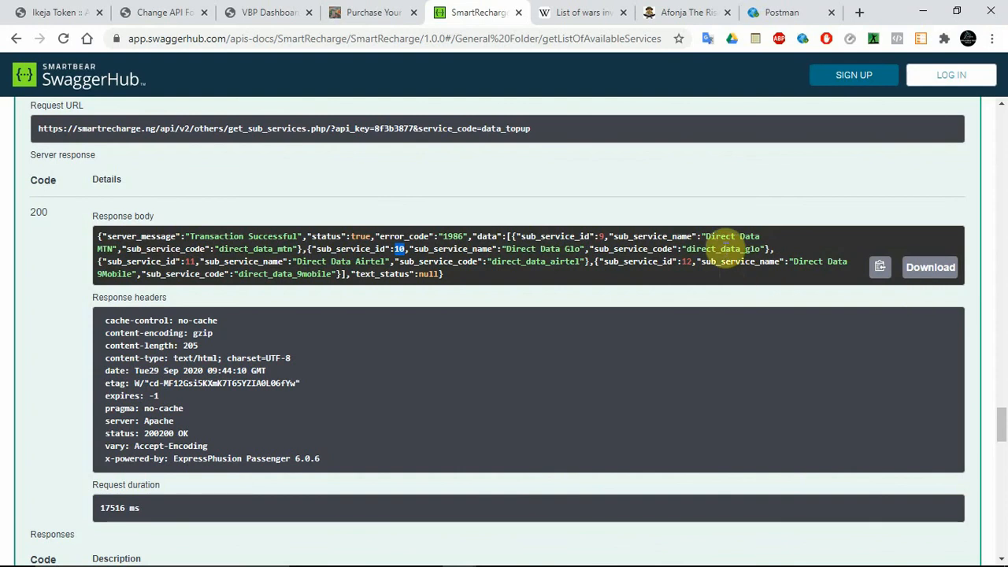
{"action": "double_click", "coordinate": [723, 248]}
{"action": "key", "text": "ctrl+c"}
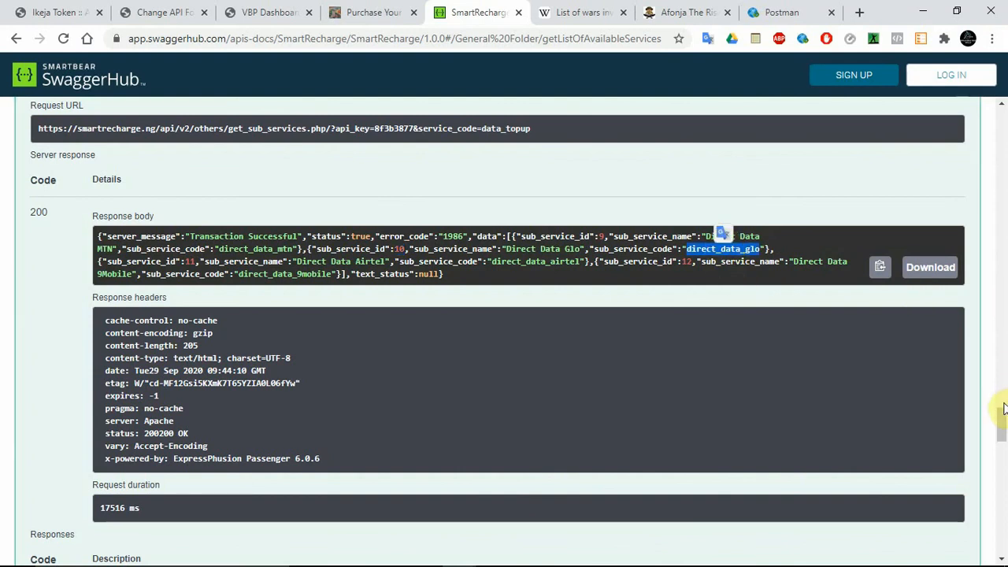
{"action": "left_click_drag", "start_coordinate": [1002, 425], "coordinate": [1002, 464]}
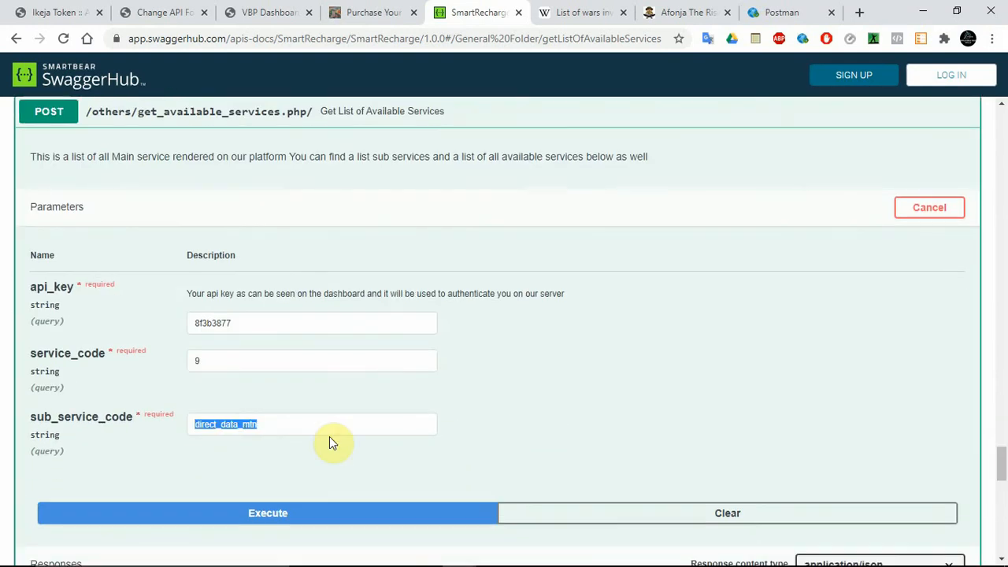
{"action": "double_click", "coordinate": [263, 425]}
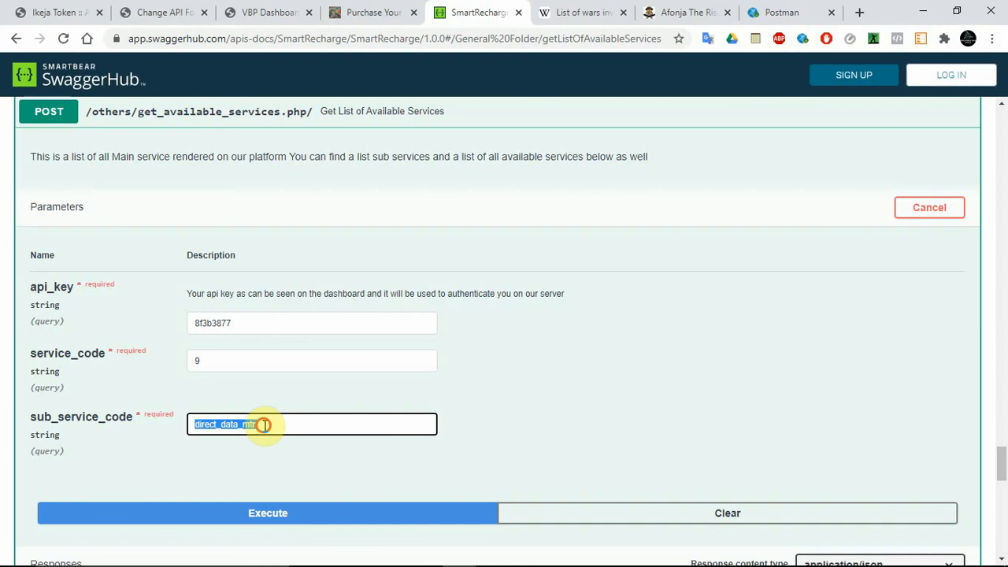
{"action": "key", "text": "ctrl+v"}
{"action": "double_click", "coordinate": [213, 367]}
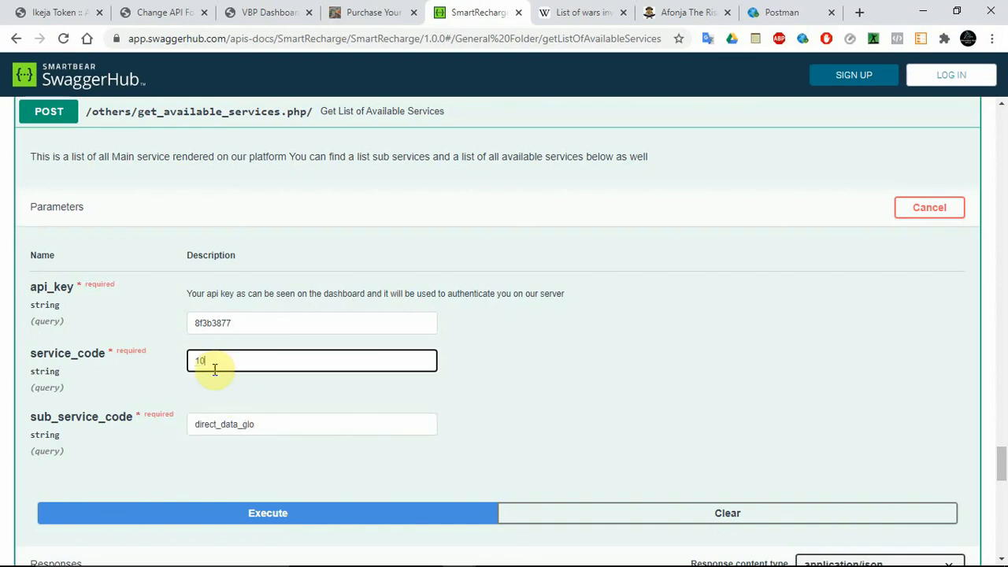
{"action": "left_click", "coordinate": [228, 504]}
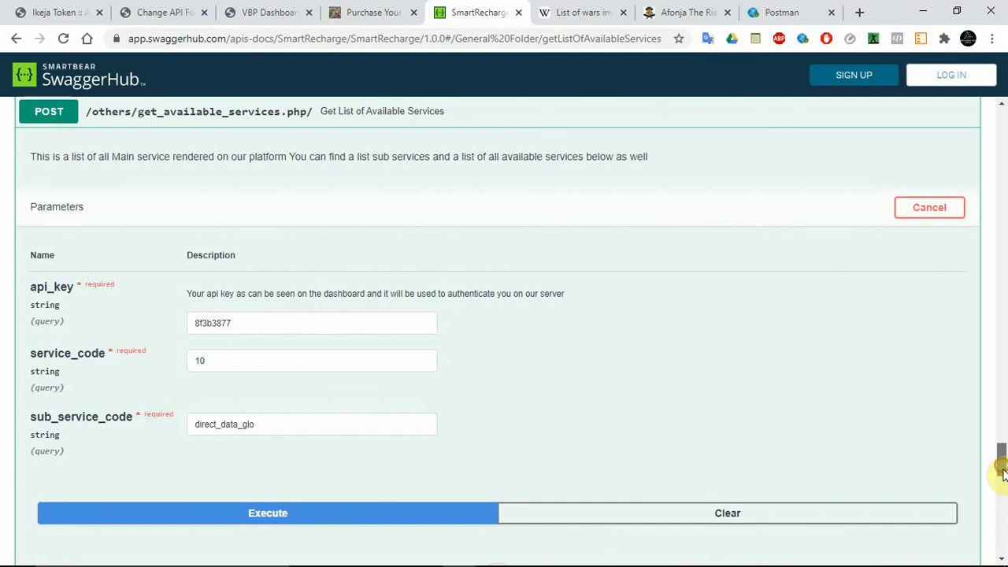
Step: Using the glo_105mb plan in the Glo response, set the first glo entry's apiamount to 100 and data_amount to 110 in the Network data amount json
{"action": "scroll", "coordinate": [1002, 471], "scroll_direction": "down", "scroll_amount": 4}
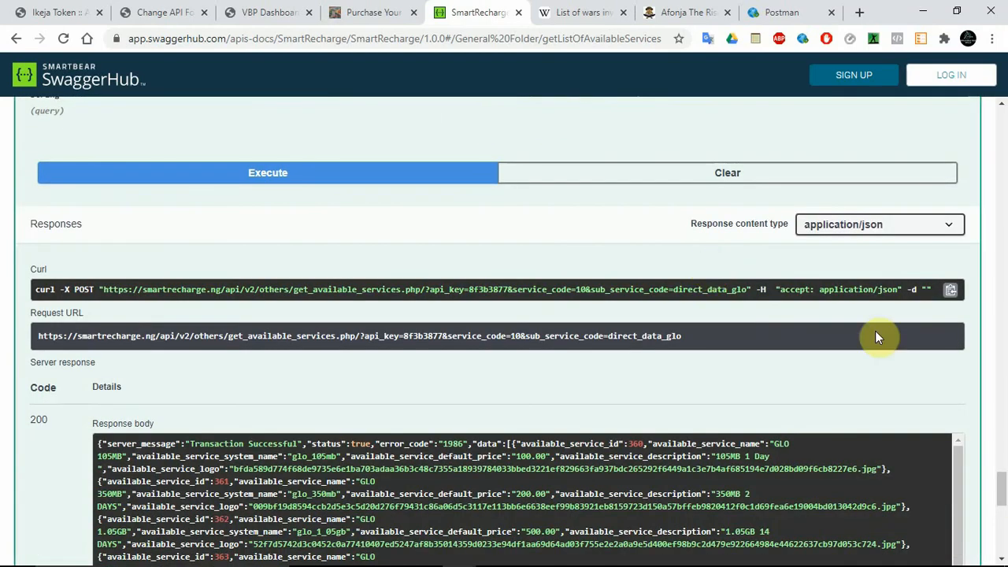
{"action": "scroll", "coordinate": [1002, 482], "scroll_direction": "down", "scroll_amount": 4}
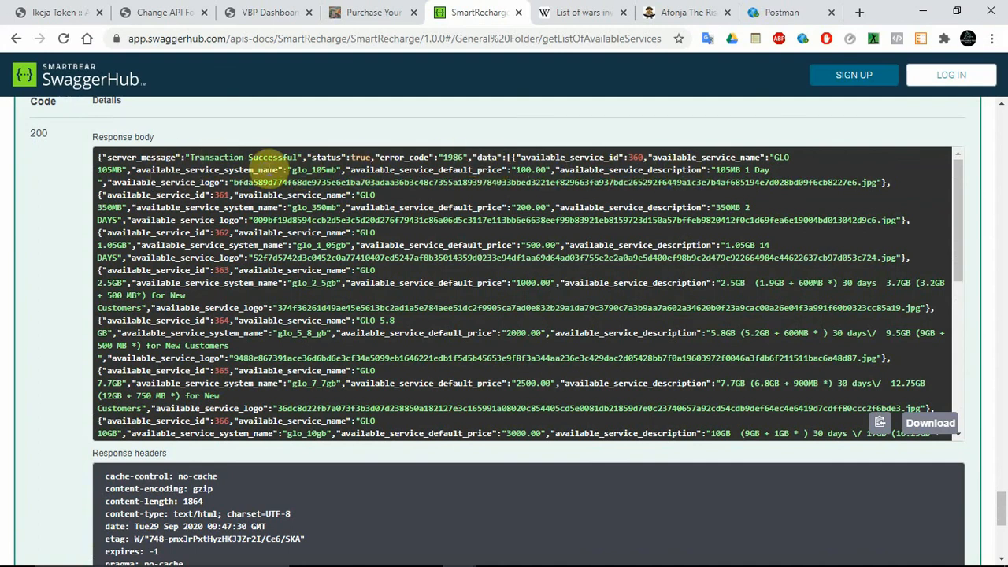
{"action": "double_click", "coordinate": [299, 168]}
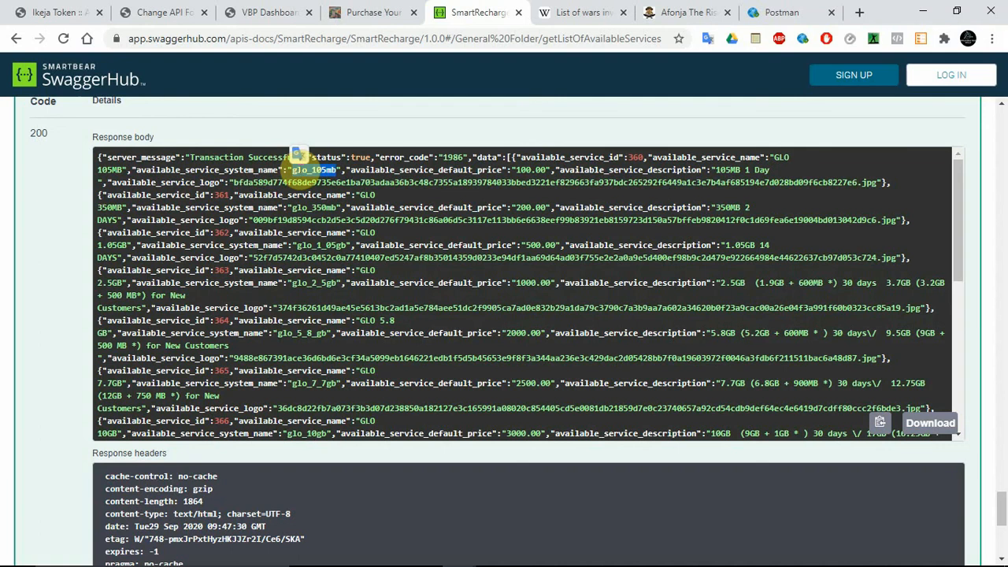
{"action": "left_click", "coordinate": [149, 9]}
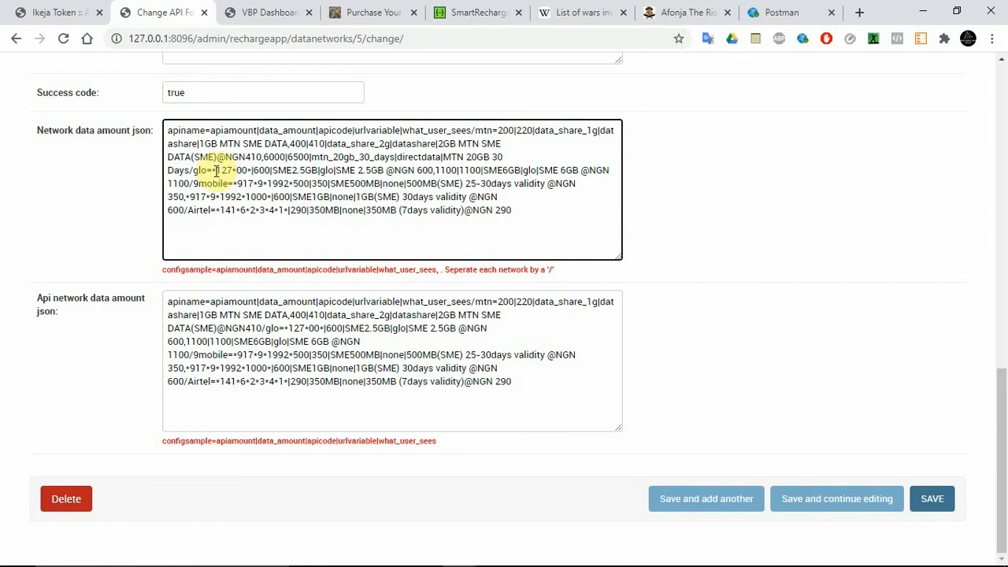
{"action": "left_click_drag", "start_coordinate": [211, 170], "coordinate": [252, 170]}
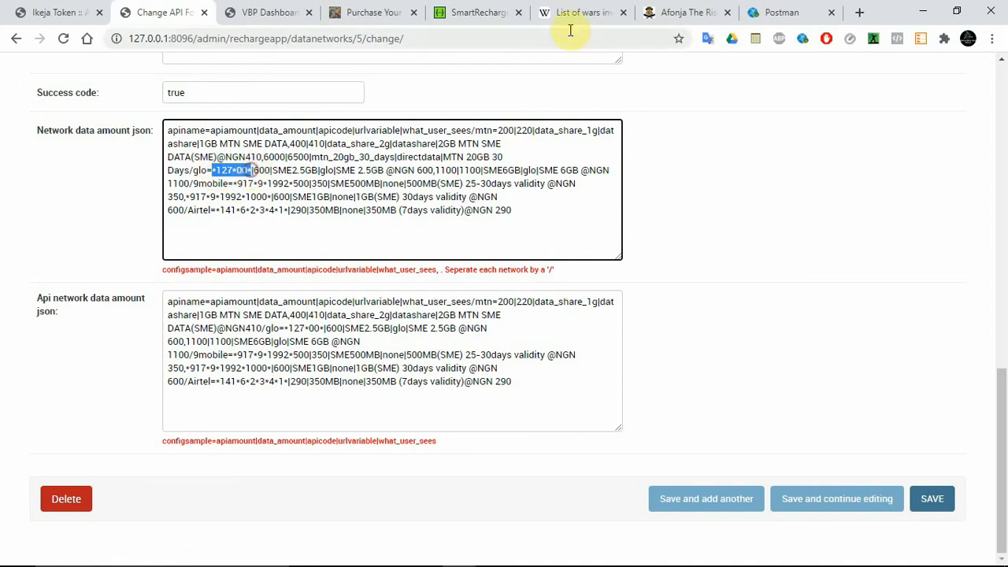
{"action": "left_click", "coordinate": [495, 12]}
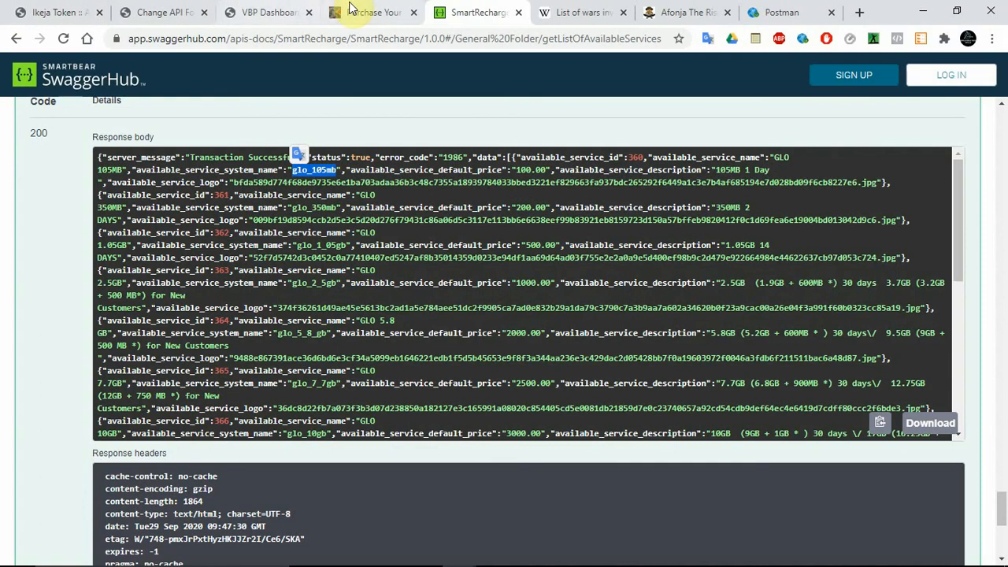
{"action": "left_click", "coordinate": [164, 13]}
{"action": "type", "text": "100"}
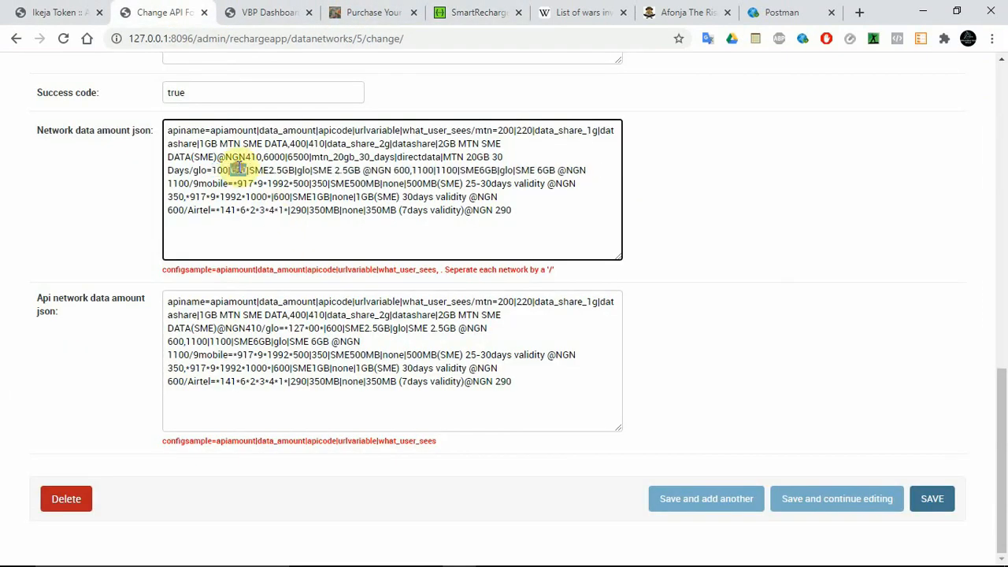
{"action": "double_click", "coordinate": [237, 170]}
{"action": "type", "text": "1*|29"}
{"action": "type", "text": "0"}
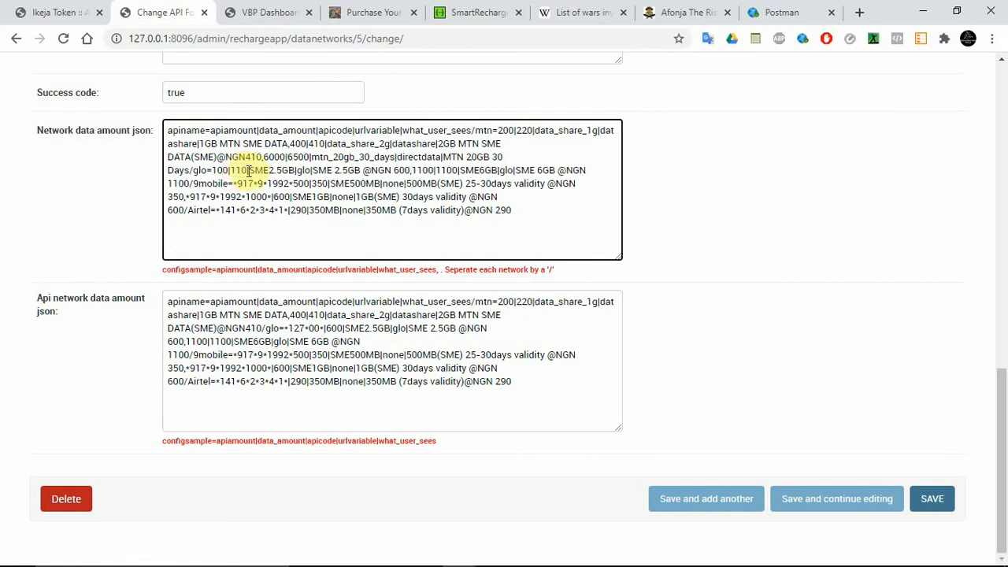
Step: Replace the first glo entry's apicode with glo_105mb and its URL variable with directdata
{"action": "left_click_drag", "start_coordinate": [250, 170], "coordinate": [290, 172]}
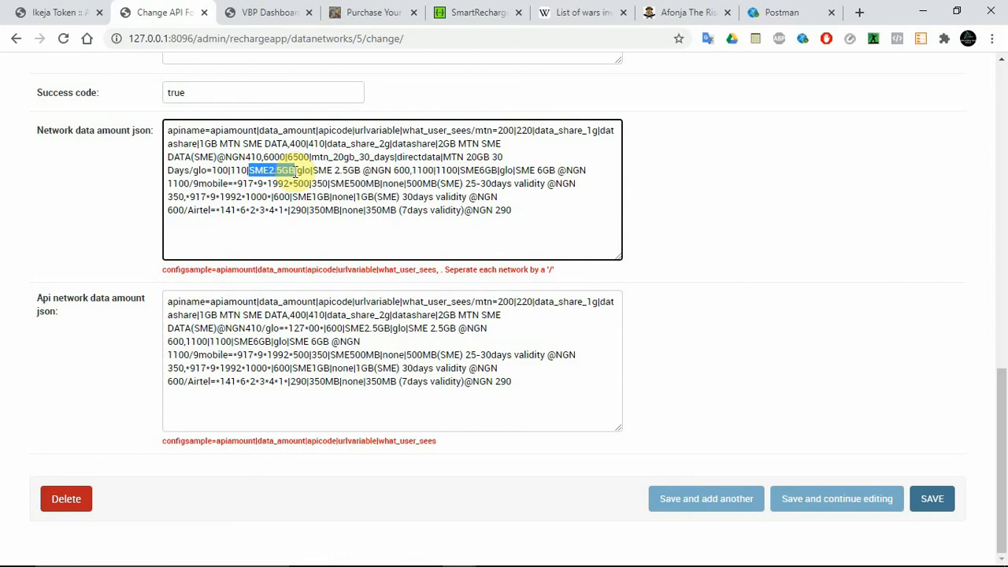
{"action": "type", "text": "glo_1.5mb"}
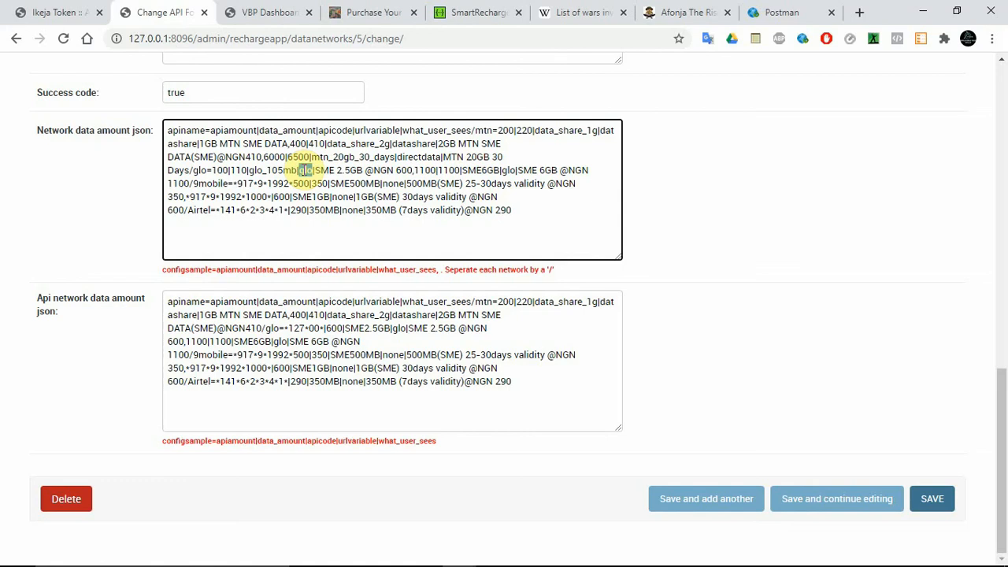
{"action": "type", "text": "direct"}
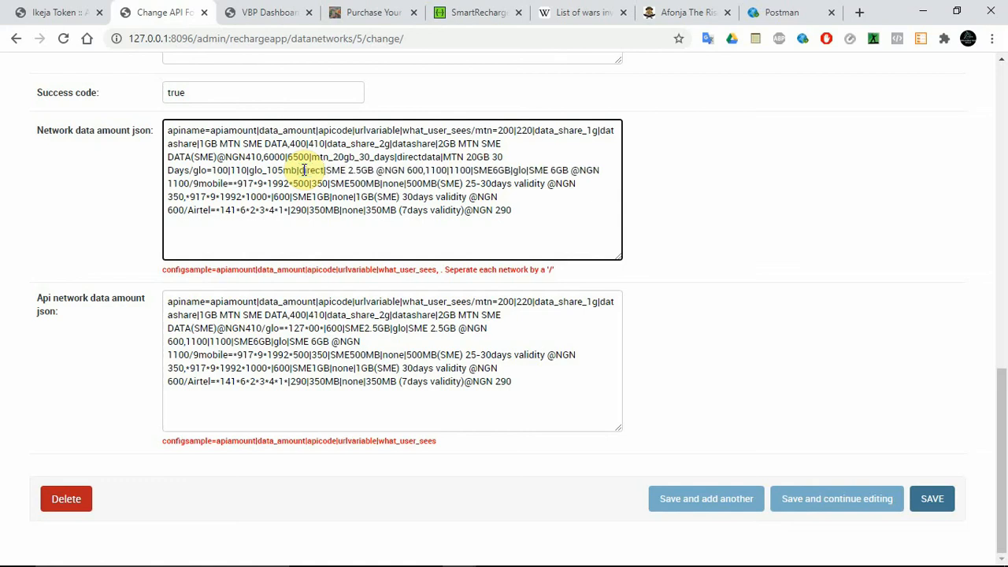
{"action": "type", "text": "dat"}
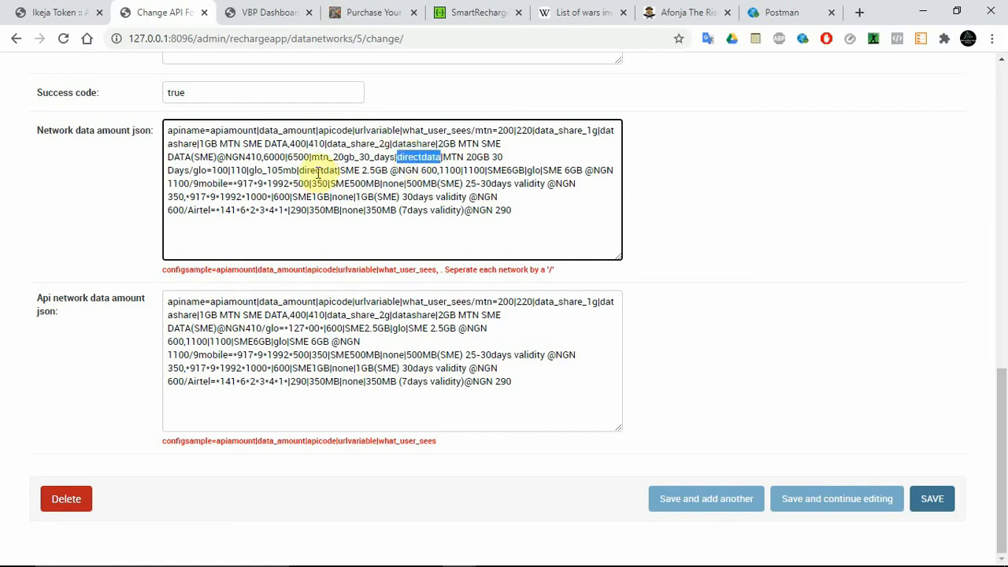
{"action": "type", "text": "a"}
Step: Replace the first glo entry's what_user_sees text with 105MB 1 Day from the SwaggerHub response, and save while continuing editing
{"action": "left_click_drag", "start_coordinate": [345, 170], "coordinate": [445, 171]}
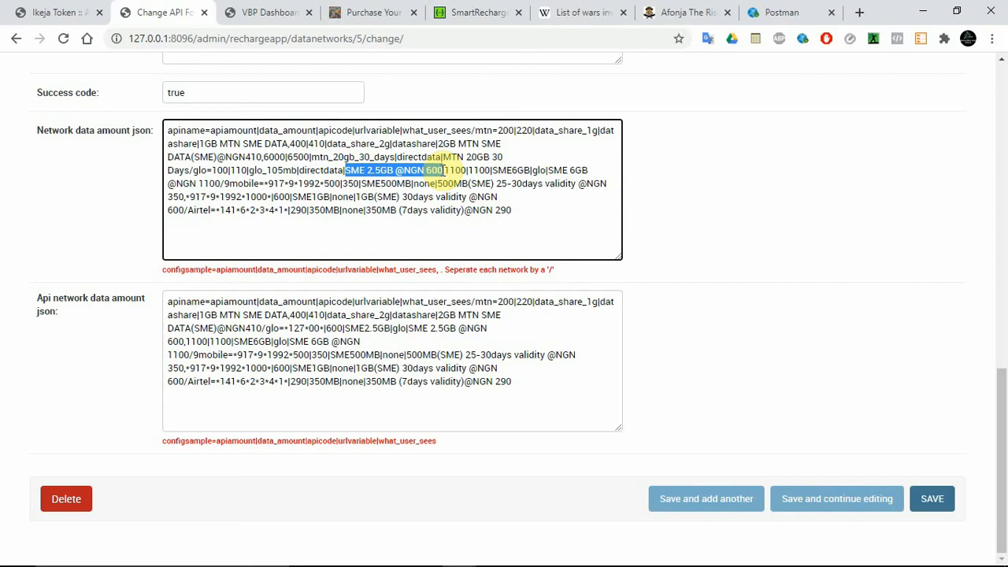
{"action": "left_click", "coordinate": [511, 10]}
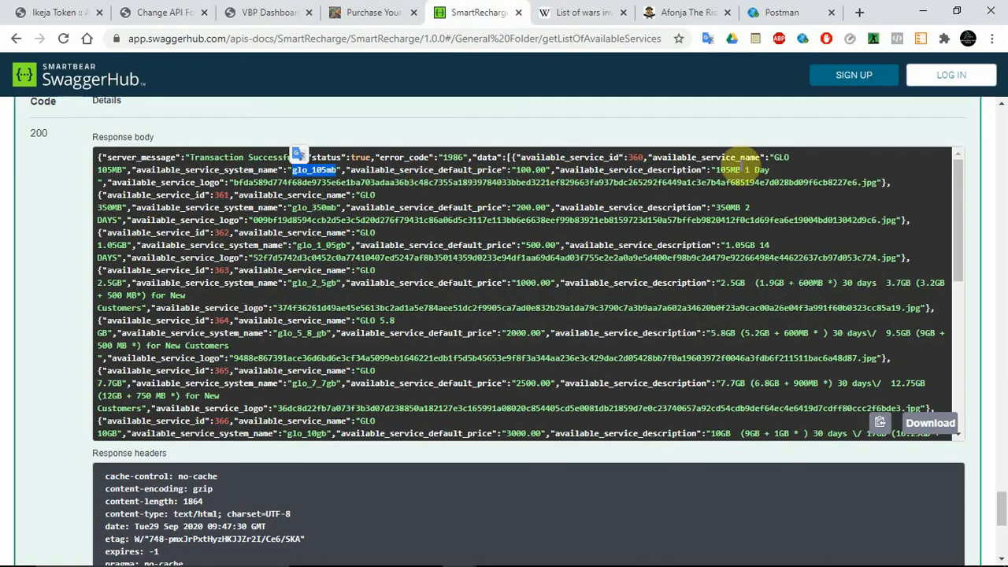
{"action": "left_click_drag", "start_coordinate": [715, 169], "coordinate": [392, 230]}
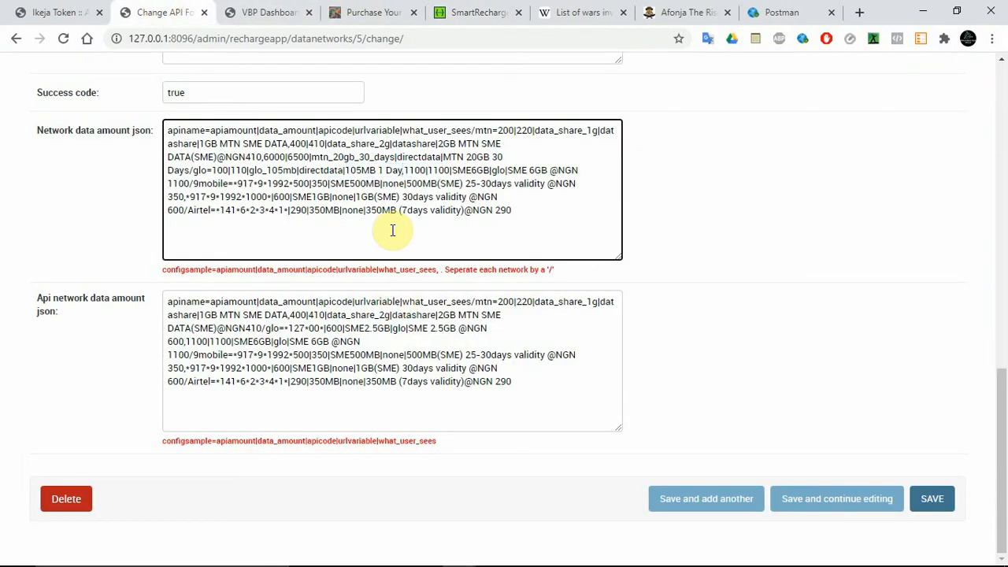
{"action": "type", "text": ","}
{"action": "left_click", "coordinate": [824, 494]}
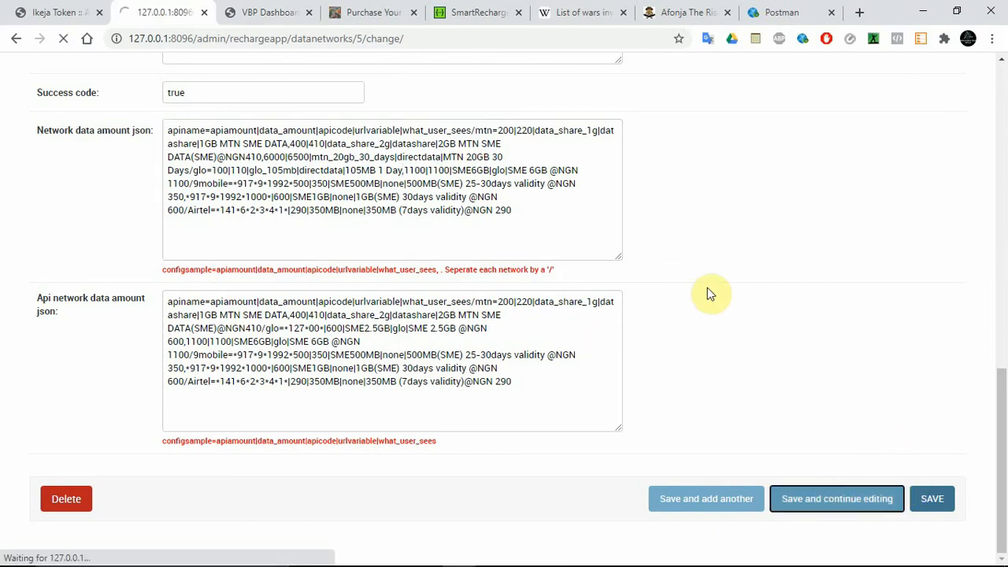
Step: Reload the data bundle purchase page, choose the GLO network to check its plan list, and return to the API change form
{"action": "left_click", "coordinate": [251, 11]}
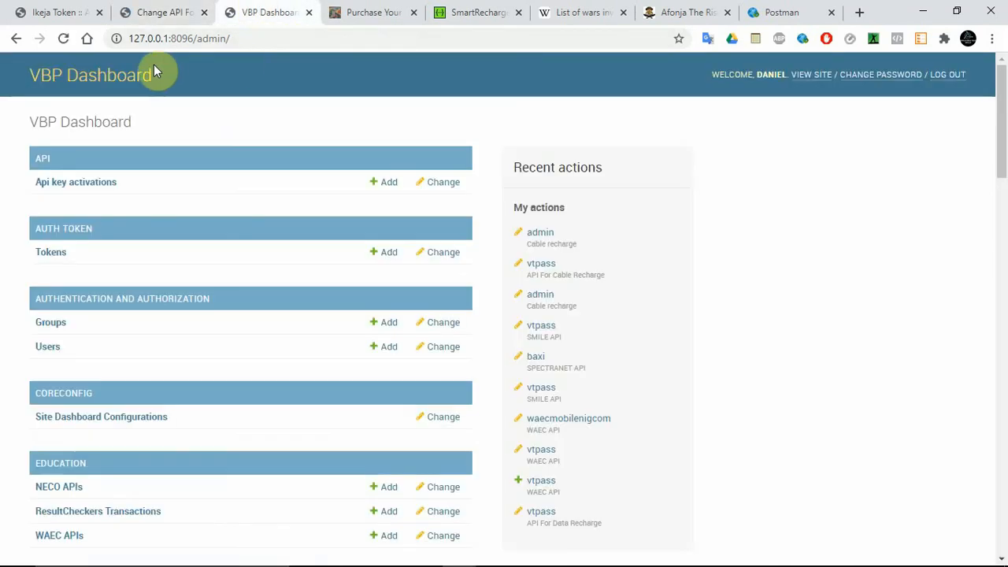
{"action": "left_click", "coordinate": [332, 10]}
{"action": "left_click", "coordinate": [65, 38]}
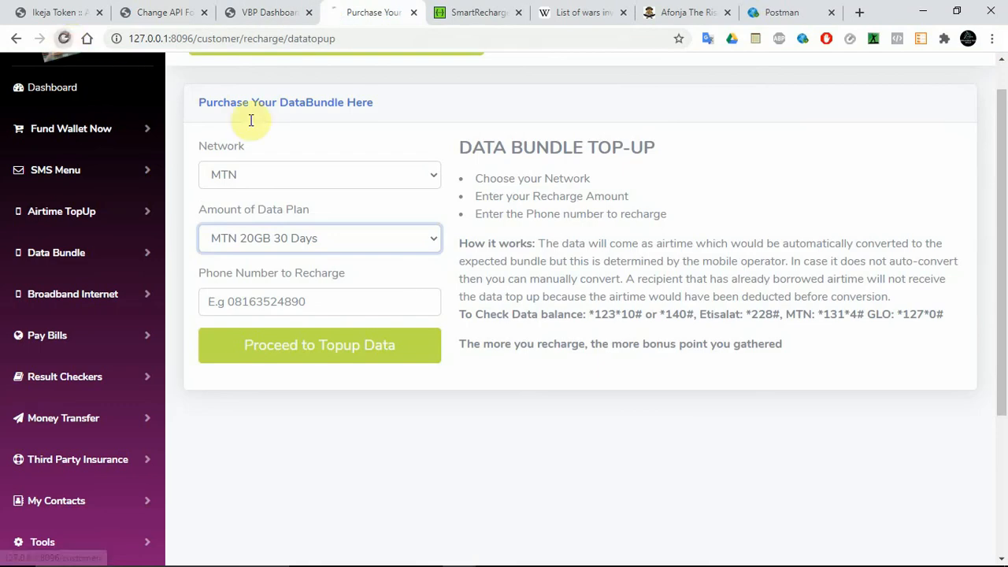
{"action": "left_click", "coordinate": [257, 176]}
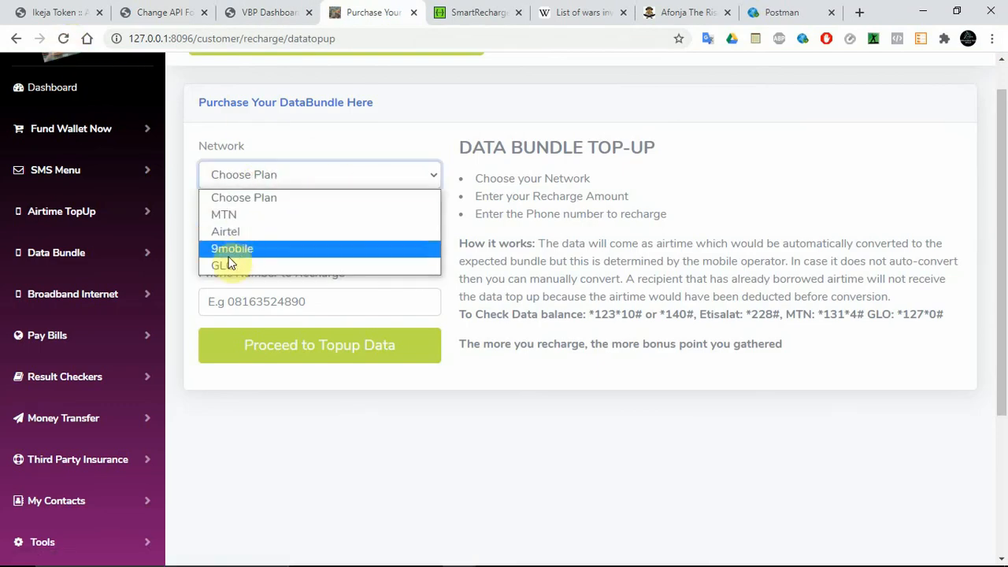
{"action": "left_click", "coordinate": [228, 254]}
{"action": "left_click", "coordinate": [254, 173]}
{"action": "left_click", "coordinate": [245, 264]}
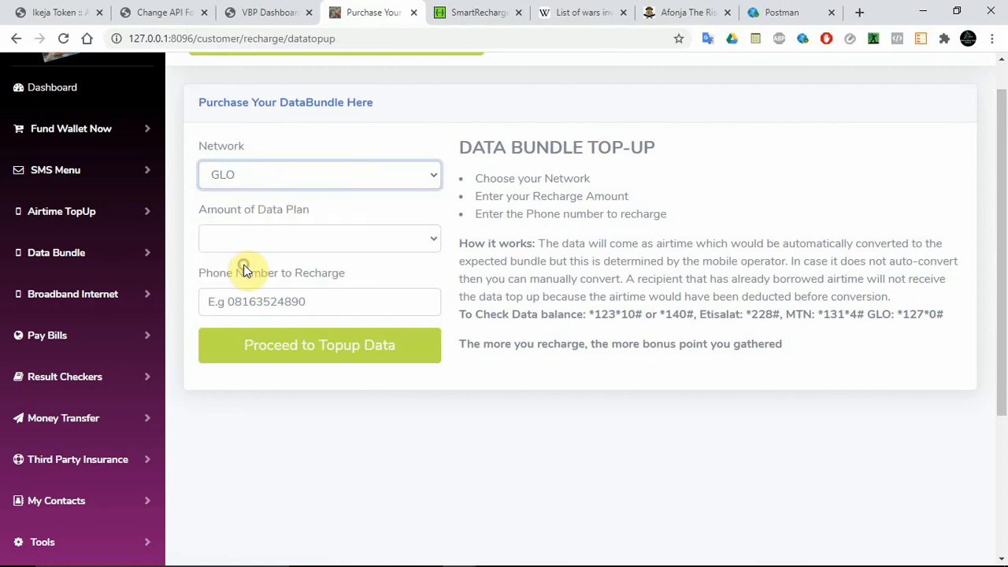
{"action": "left_click", "coordinate": [278, 239]}
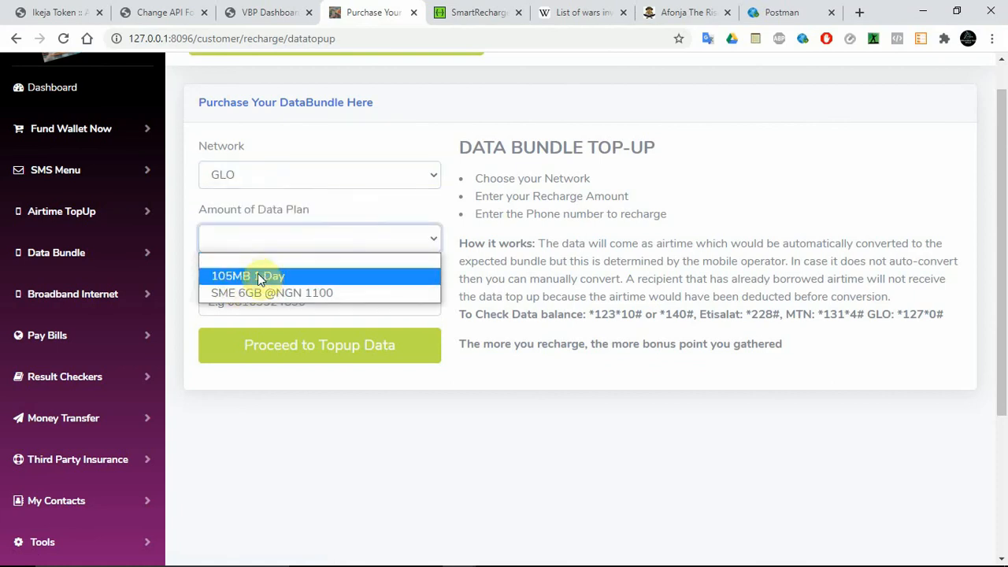
{"action": "left_click", "coordinate": [415, 137]}
{"action": "left_click", "coordinate": [164, 11]}
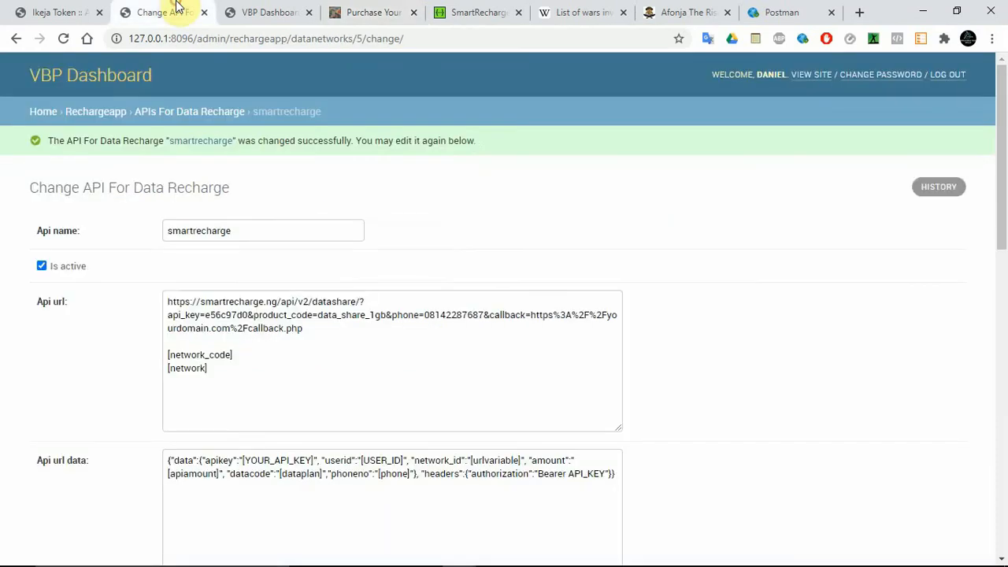
Step: Copy the entire Network data amount json content over the Api network data amount json content, and save while continuing editing
{"action": "left_click_drag", "start_coordinate": [1003, 169], "coordinate": [1003, 426]}
{"action": "triple_click", "coordinate": [550, 334]}
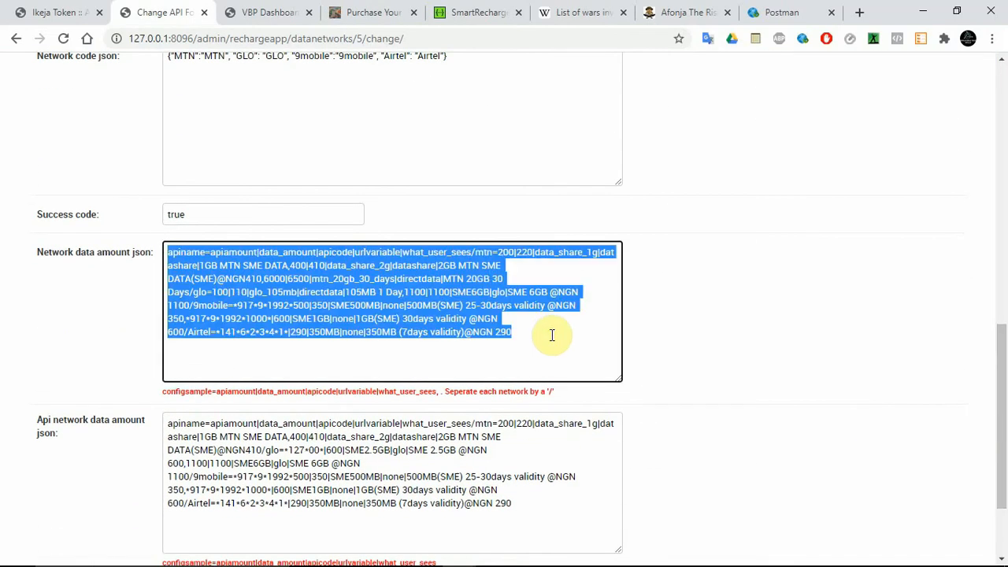
{"action": "key", "text": "ctrl+c"}
{"action": "triple_click", "coordinate": [449, 447]}
{"action": "key", "text": "ctrl+v"}
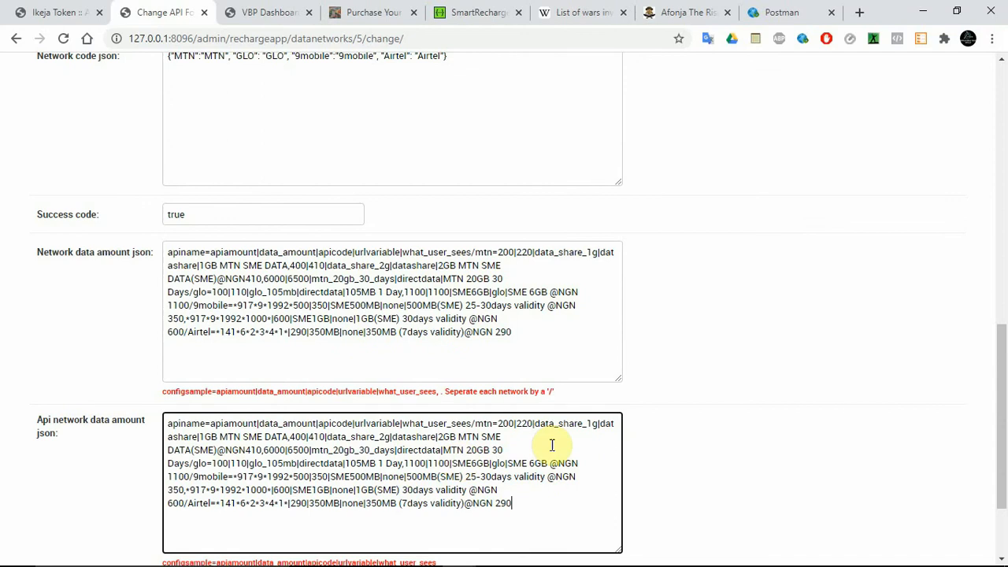
{"action": "scroll", "coordinate": [1004, 384], "scroll_direction": "down", "scroll_amount": 3}
{"action": "left_click", "coordinate": [823, 495]}
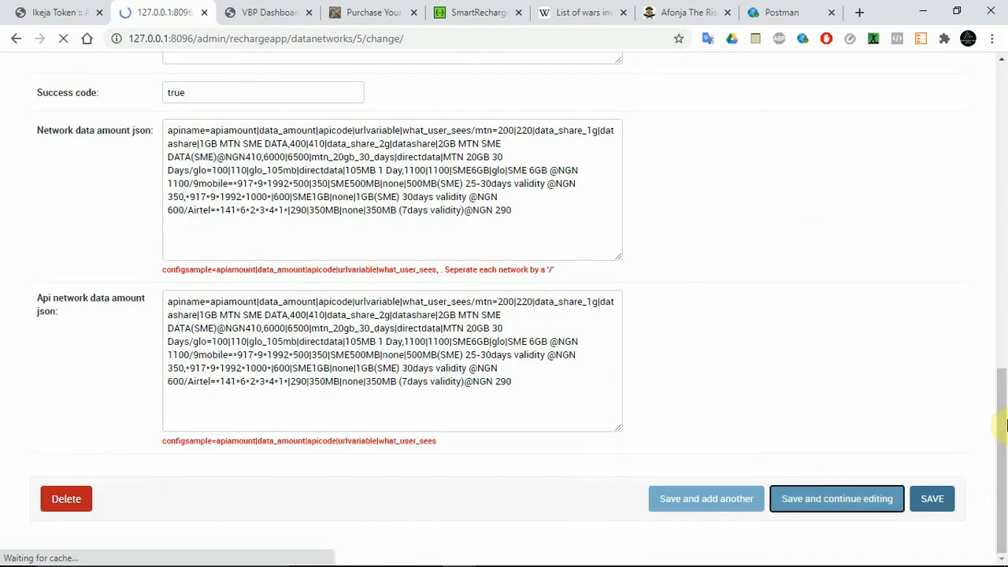
Step: Replace the datashare path segment in the Api url with the [urlvariable] placeholder and check the matching datashare value in the Network data amount json
{"action": "left_click_drag", "start_coordinate": [1001, 218], "coordinate": [1006, 287]}
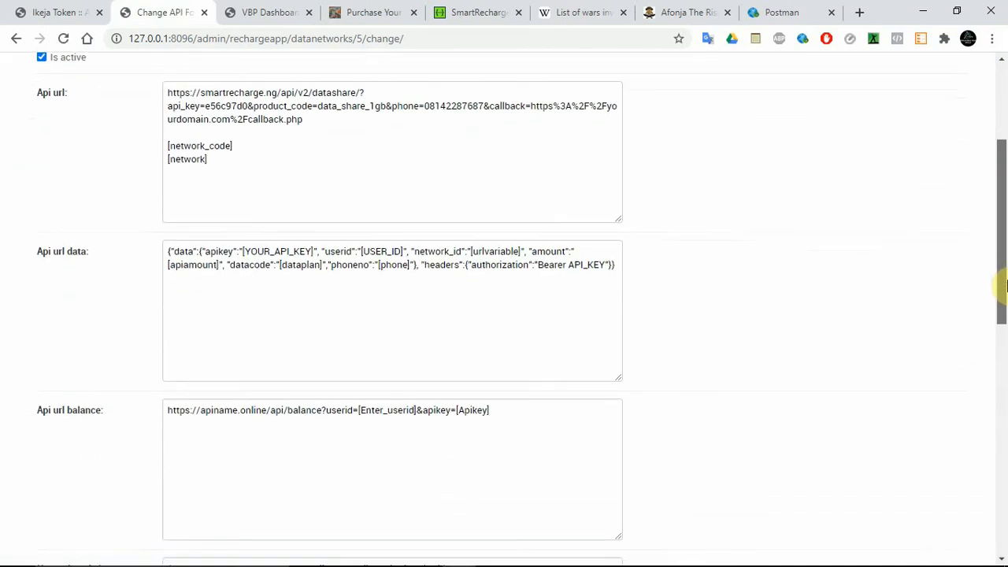
{"action": "double_click", "coordinate": [331, 93]}
{"action": "key", "text": "BackSpace"}
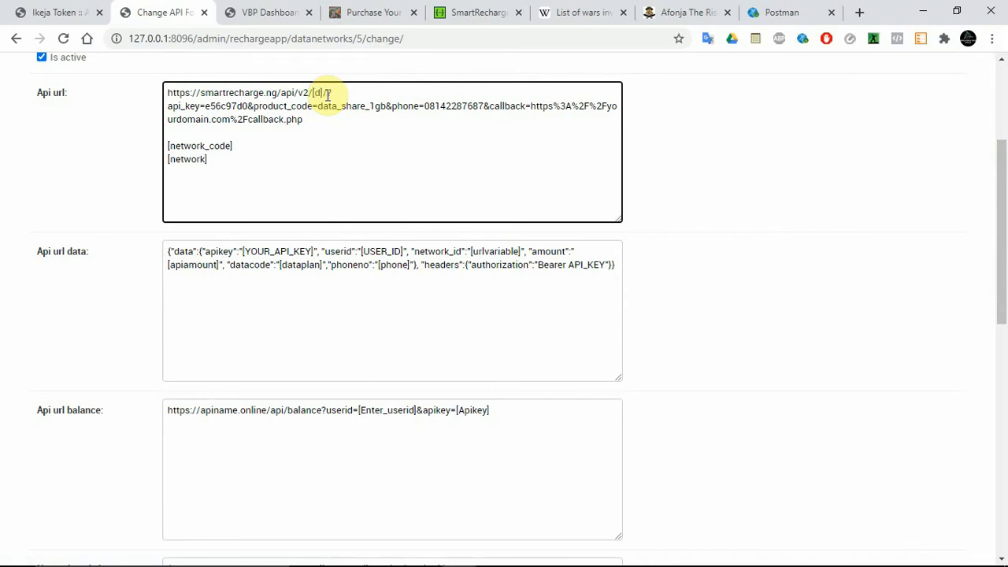
{"action": "double_click", "coordinate": [483, 252]}
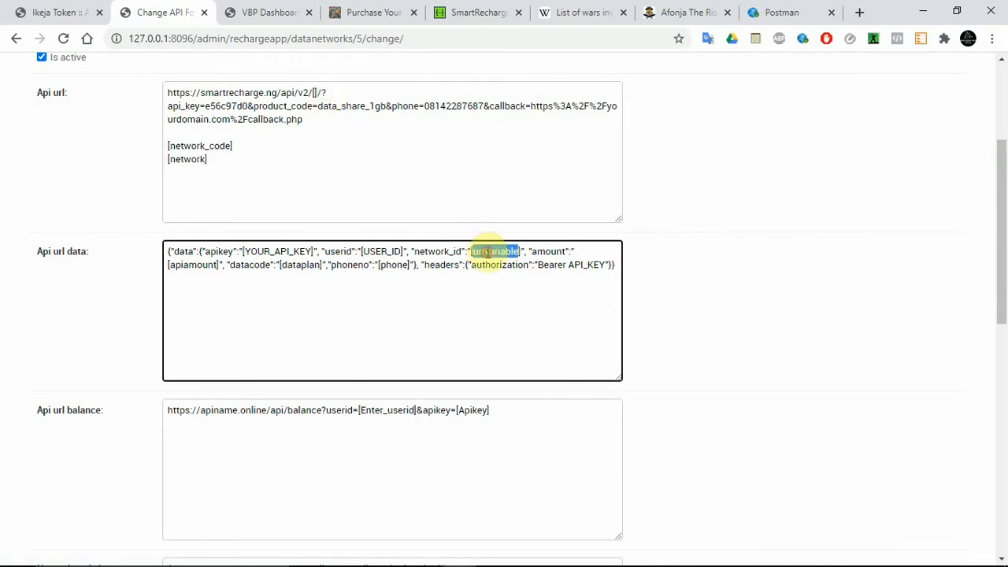
{"action": "left_click", "coordinate": [313, 92]}
{"action": "key", "text": "ctrl+v"}
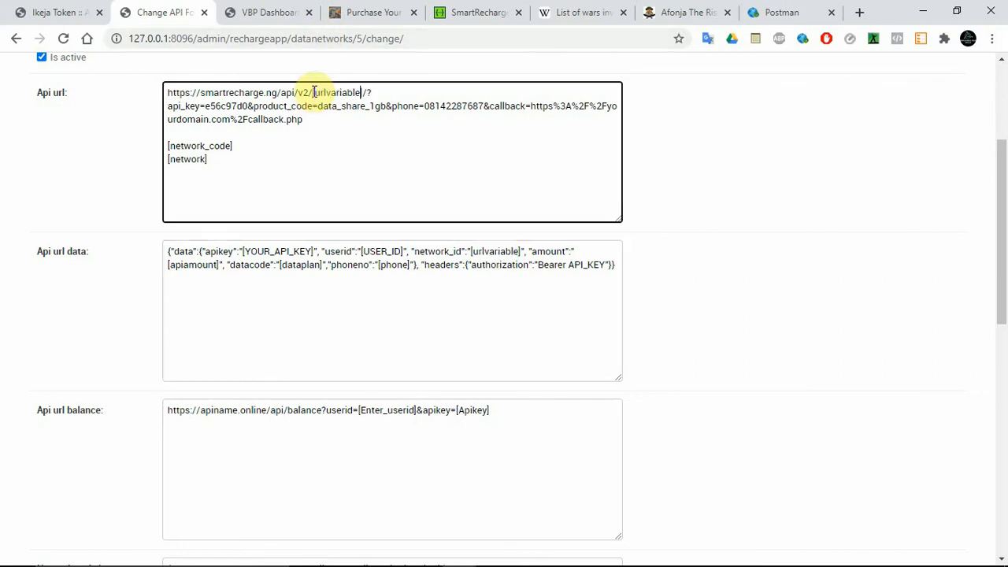
{"action": "scroll", "coordinate": [880, 249], "scroll_direction": "down", "scroll_amount": 5}
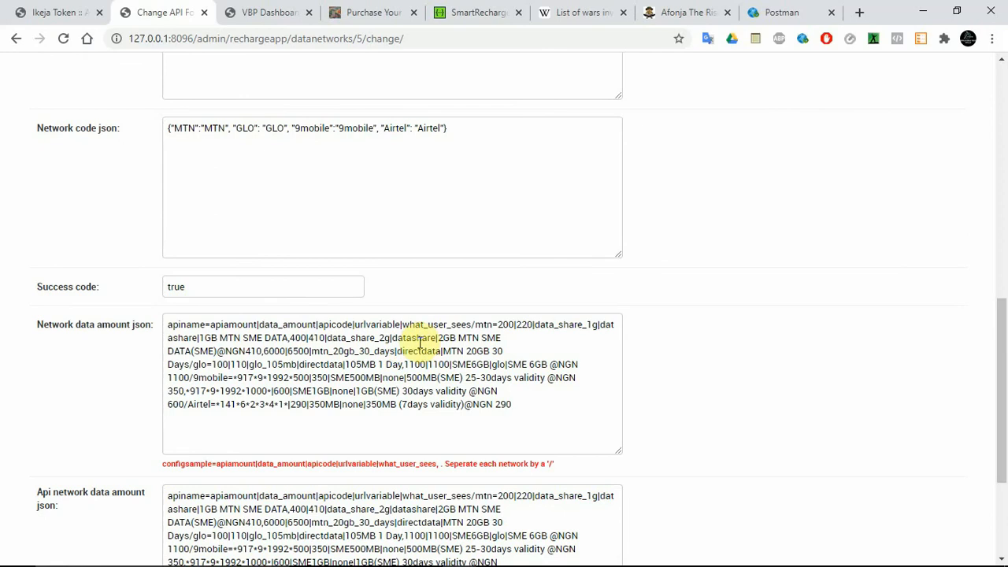
{"action": "double_click", "coordinate": [413, 339]}
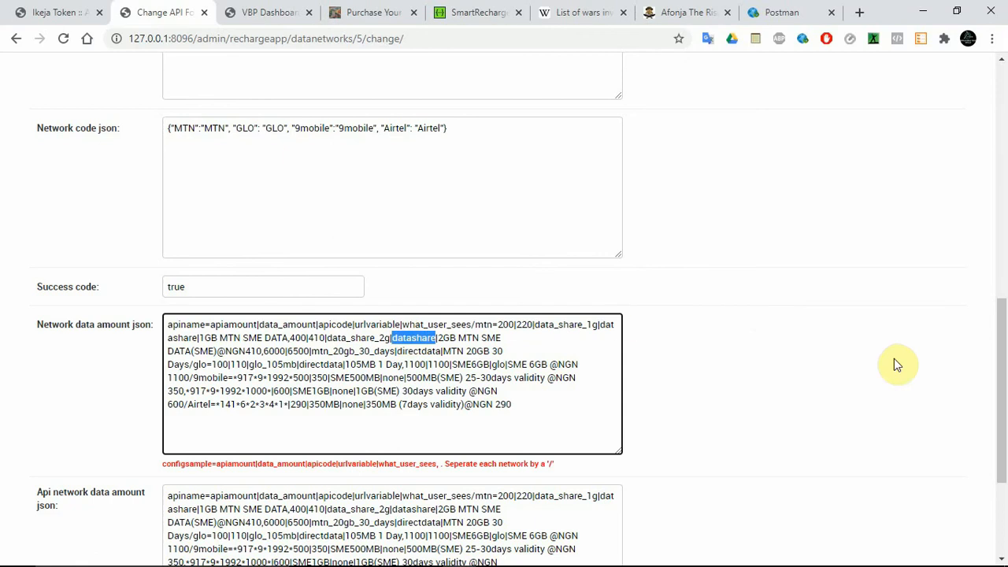
Step: Set the Api url's product_code parameter to [network_code] and delete the leftover [network_code] and [network] lines below the URL
{"action": "left_click_drag", "start_coordinate": [1004, 405], "coordinate": [1003, 221]}
{"action": "left_click_drag", "start_coordinate": [238, 208], "coordinate": [164, 206]}
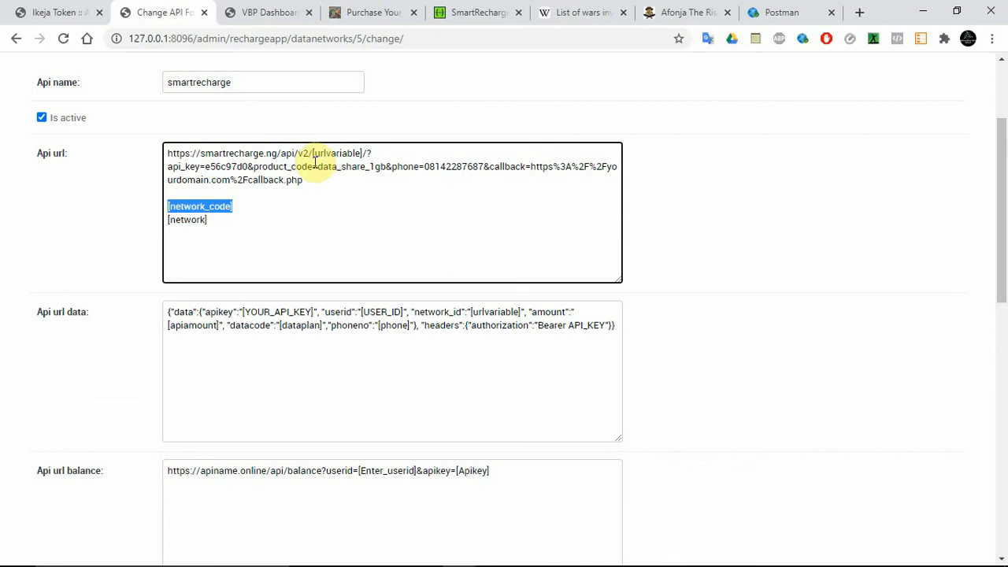
{"action": "left_click_drag", "start_coordinate": [319, 167], "coordinate": [381, 169]}
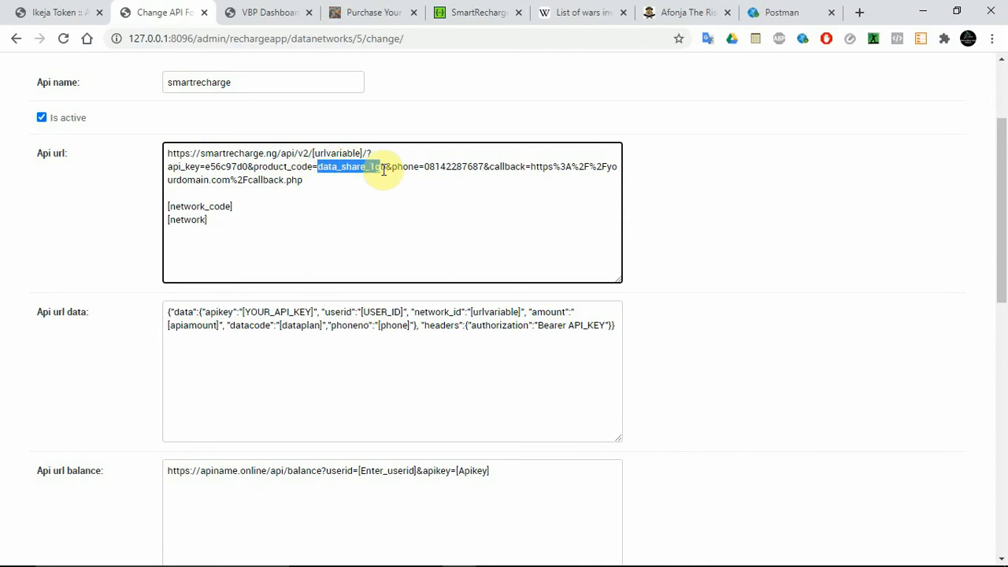
{"action": "key", "text": "ctrl+v"}
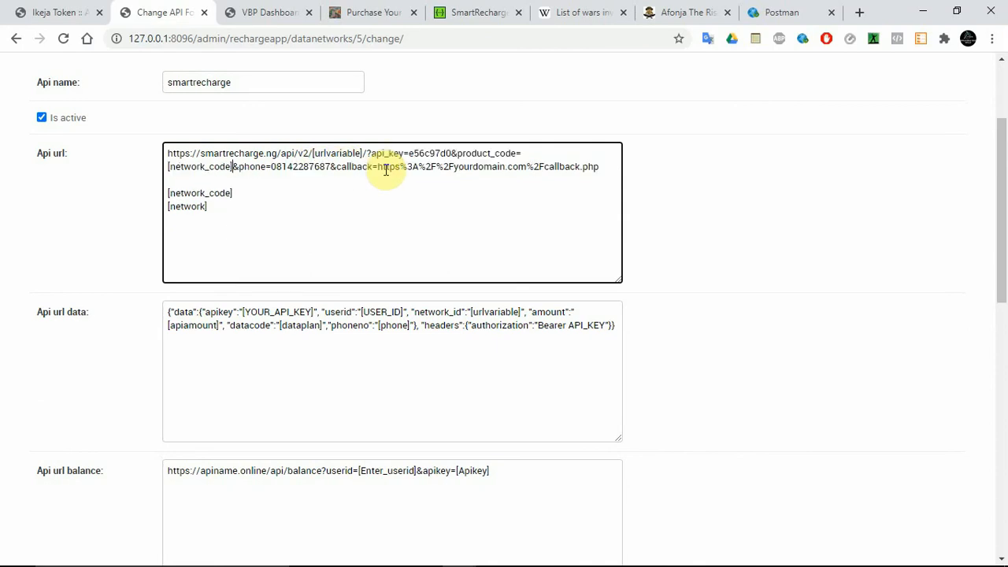
{"action": "mouse_move", "coordinate": [211, 206]}
{"action": "left_mouse_down"}
{"action": "mouse_move", "coordinate": [162, 199]}
{"action": "mouse_move", "coordinate": [210, 206]}
{"action": "left_mouse_up"}
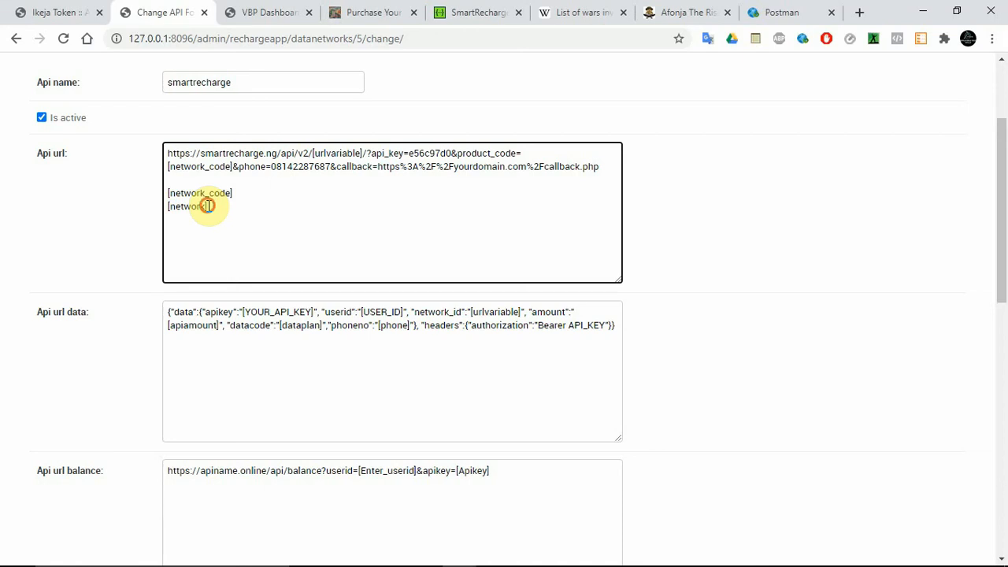
{"action": "left_click_drag", "start_coordinate": [208, 207], "coordinate": [167, 178]}
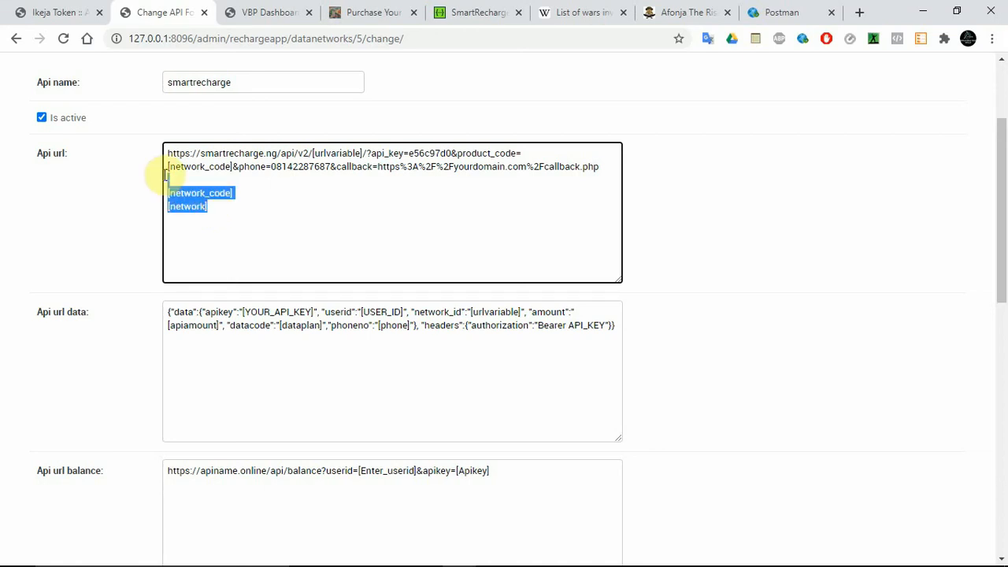
{"action": "key", "text": "BackSpace"}
{"action": "key", "text": "BackSpace"}
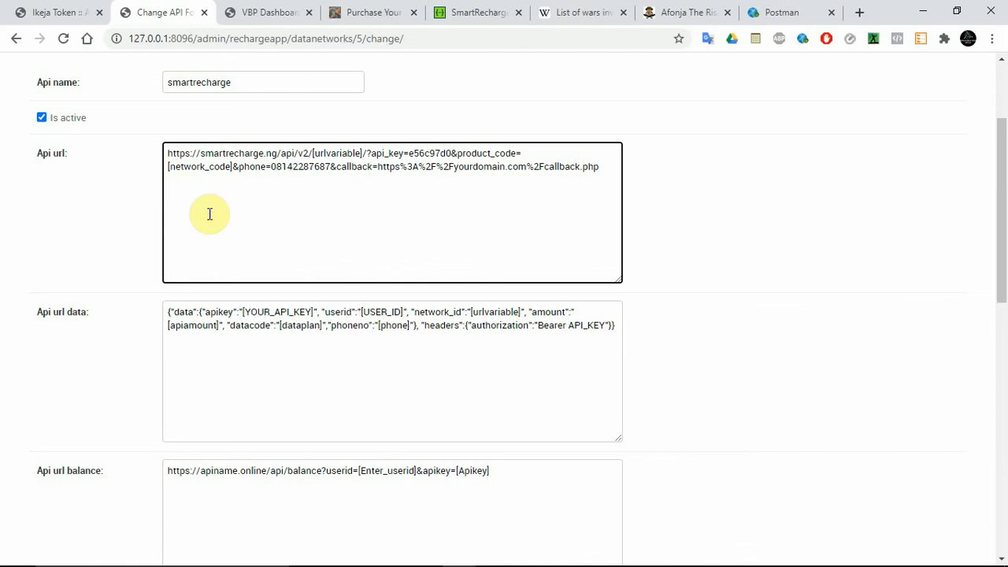
Step: Replace the phone number in the Api url's phone parameter with the [phone] placeholder from the Api url data
{"action": "left_click", "coordinate": [410, 326]}
{"action": "left_click_drag", "start_coordinate": [410, 325], "coordinate": [383, 327]}
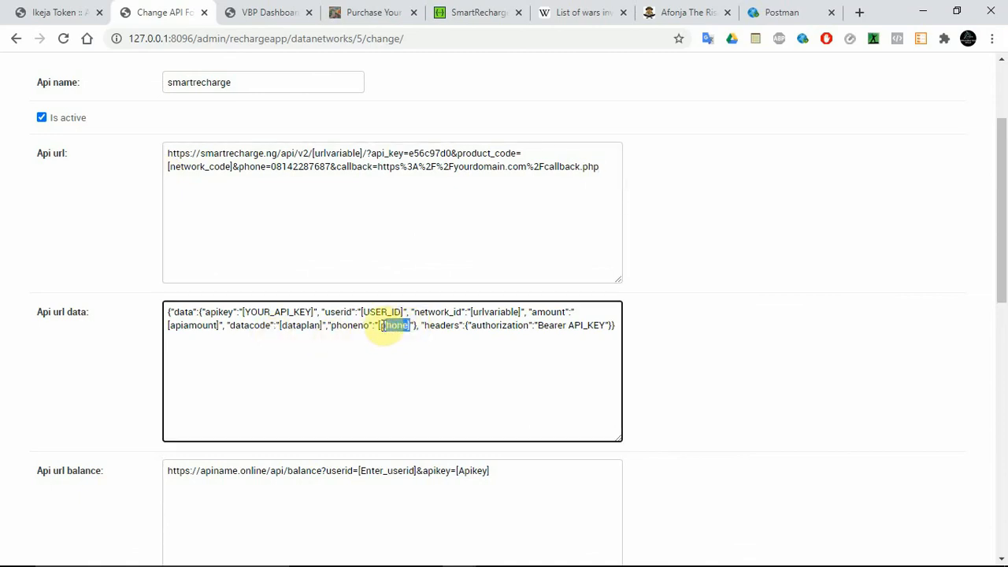
{"action": "left_click", "coordinate": [331, 166]}
{"action": "left_click_drag", "start_coordinate": [331, 166], "coordinate": [271, 166]}
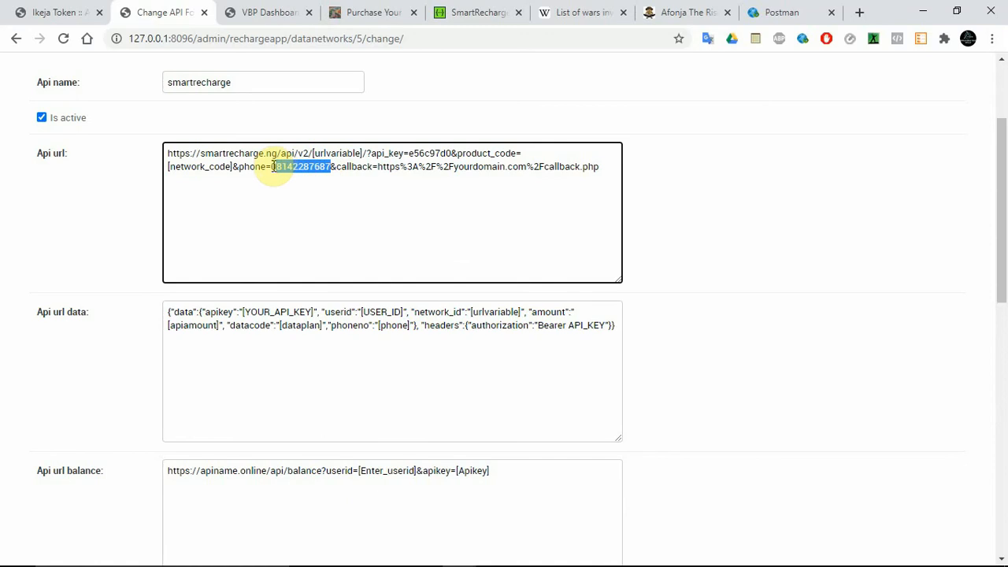
{"action": "type", "text": "[phone]"}
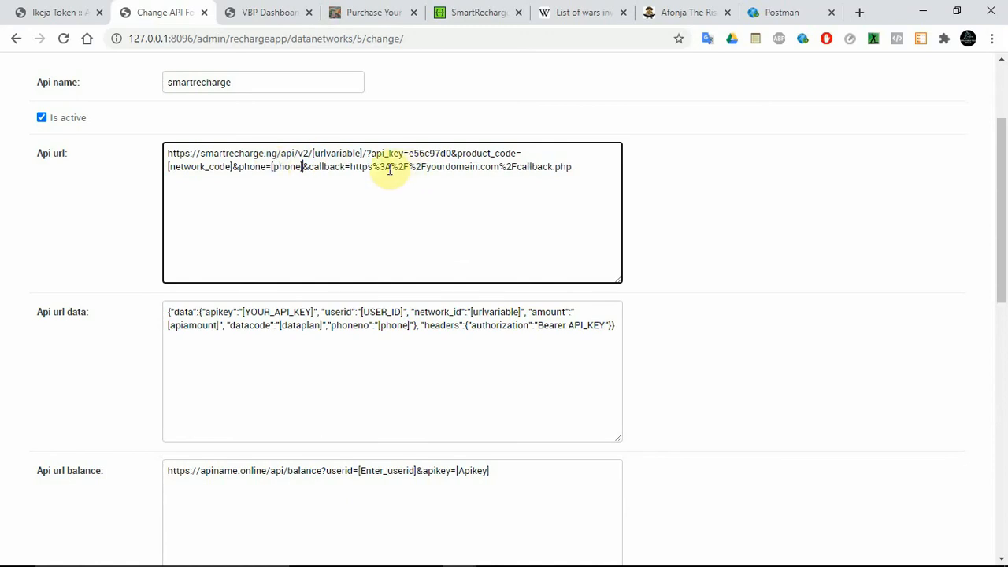
Step: Change the Api url's callback value to https//yourdomain.com, and save the API while continuing editing
{"action": "left_click_drag", "start_coordinate": [373, 168], "coordinate": [429, 168]}
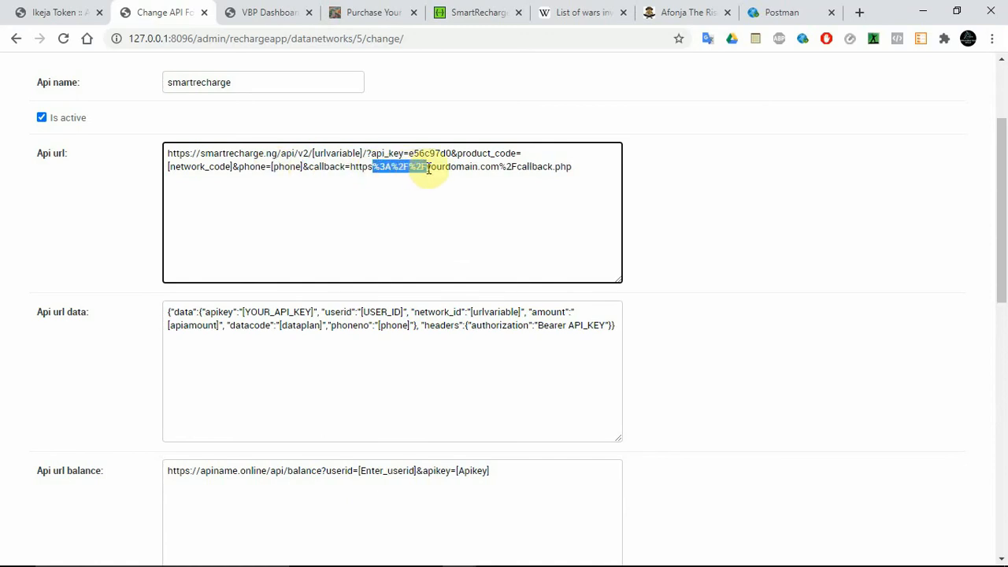
{"action": "type", "text": "://"}
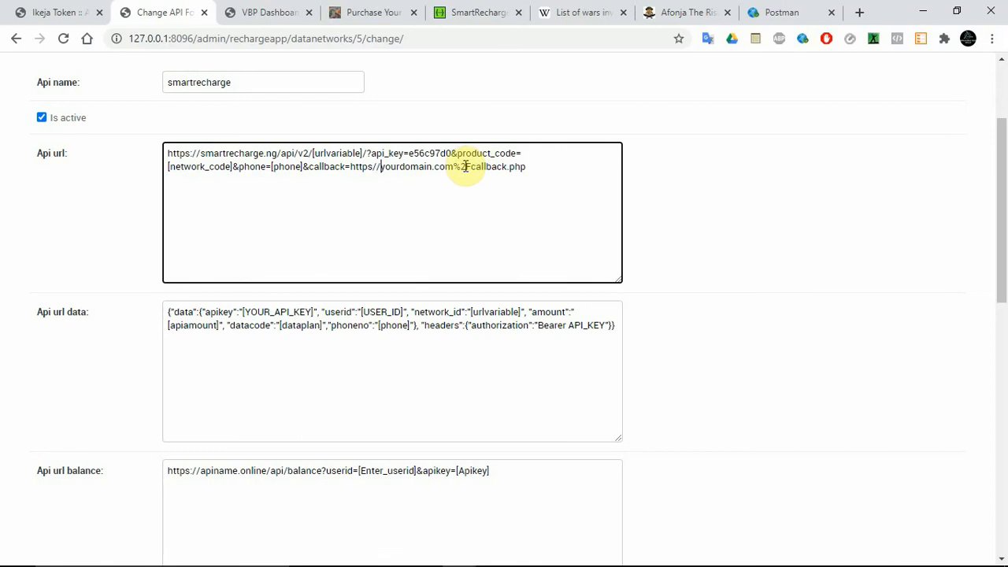
{"action": "left_click_drag", "start_coordinate": [453, 168], "coordinate": [544, 168]}
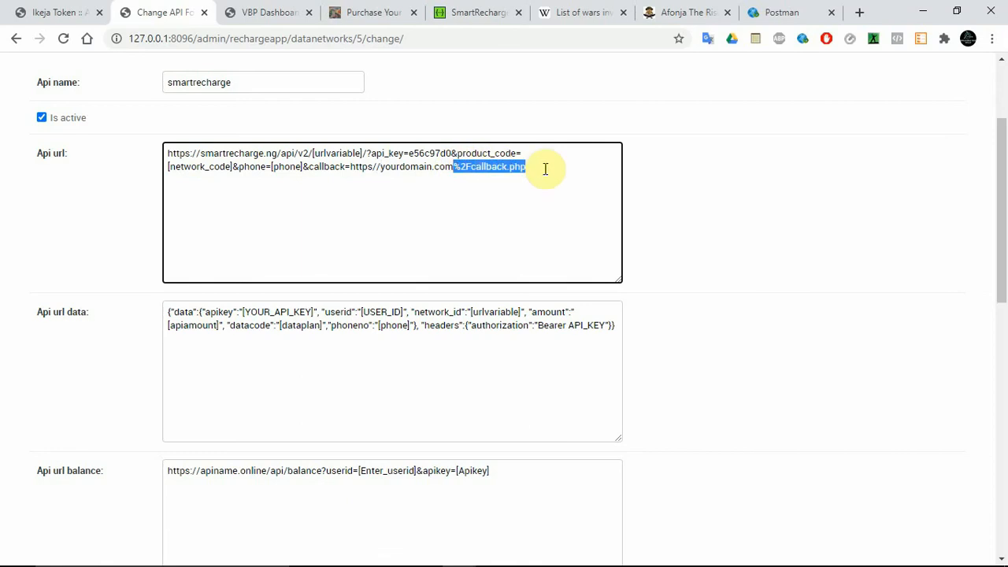
{"action": "key", "text": "BackSpace"}
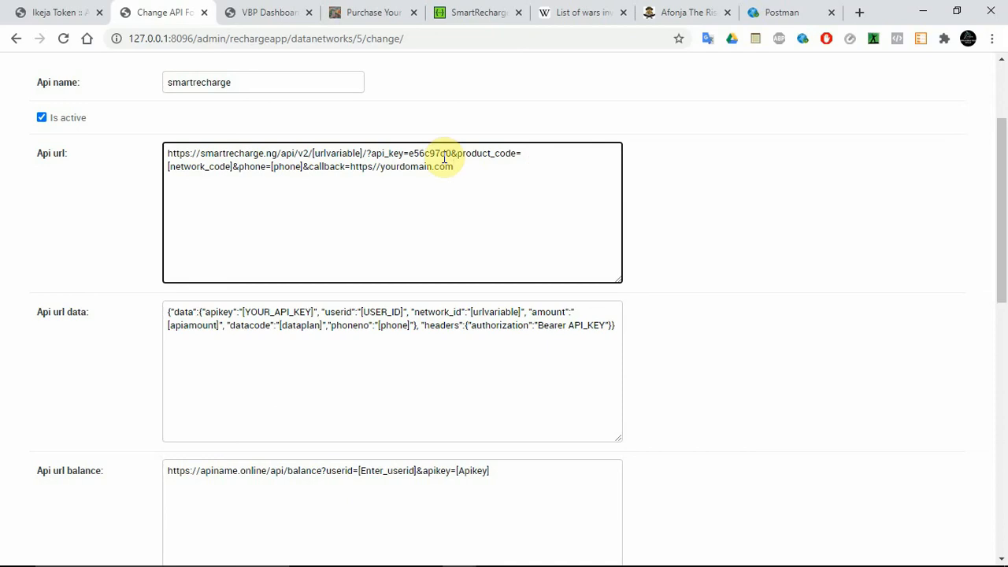
{"action": "double_click", "coordinate": [417, 156]}
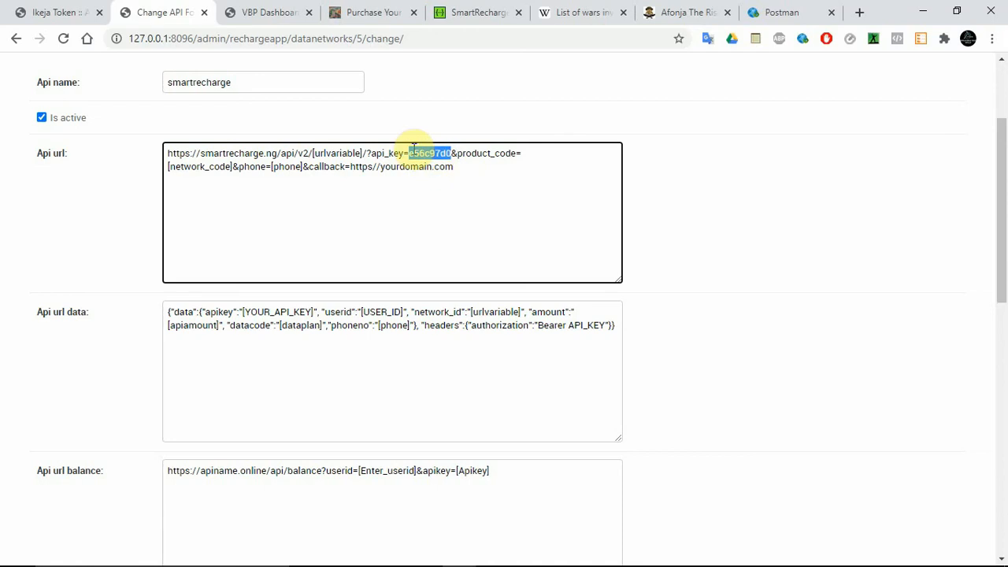
{"action": "left_click_drag", "start_coordinate": [1001, 232], "coordinate": [1006, 504]}
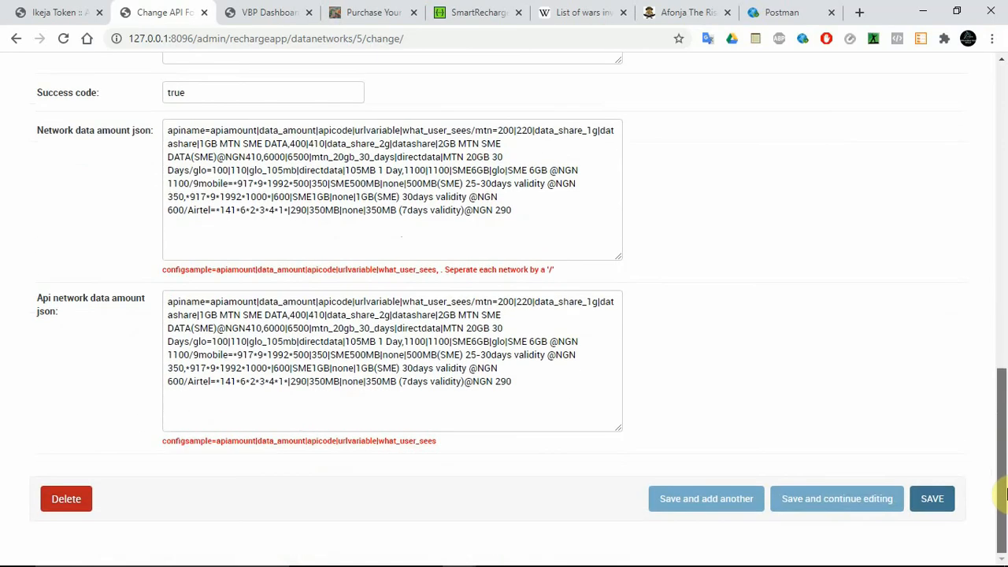
{"action": "left_click", "coordinate": [872, 501]}
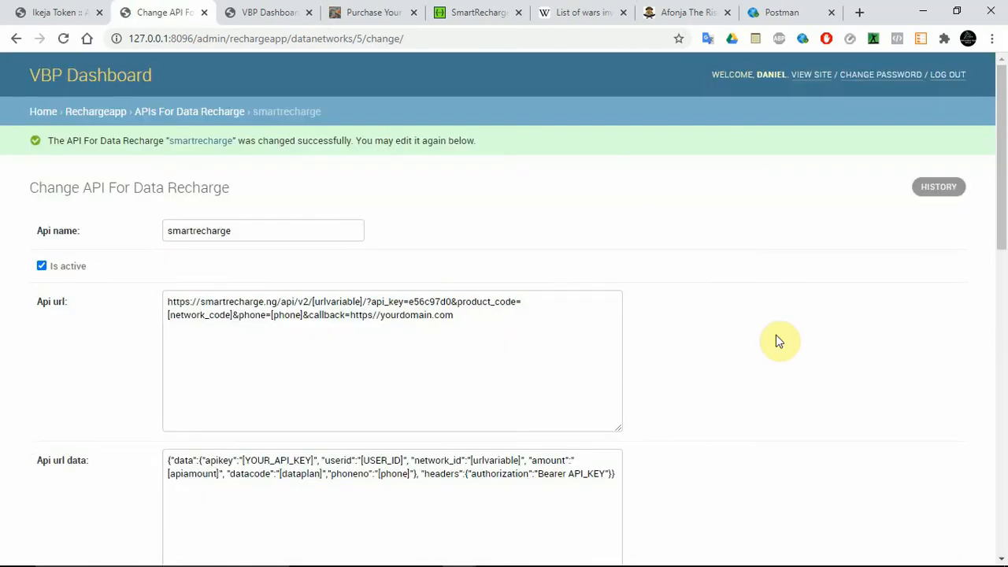